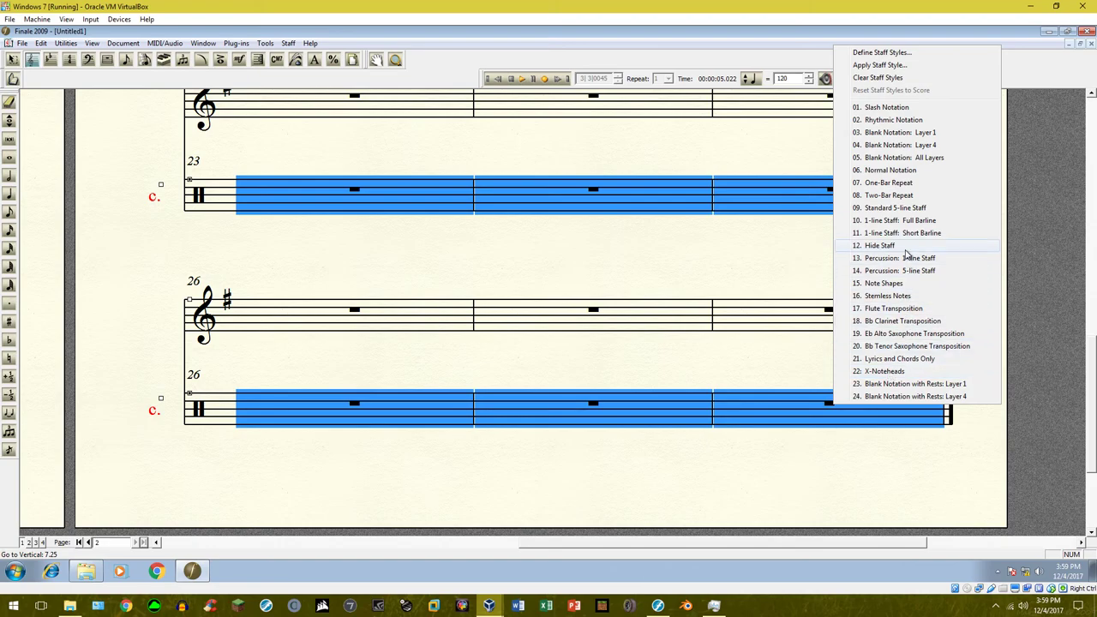
Apply the Hide Staff style to the selected percussion staff measures and return to the start of page 1.
click(905, 249)
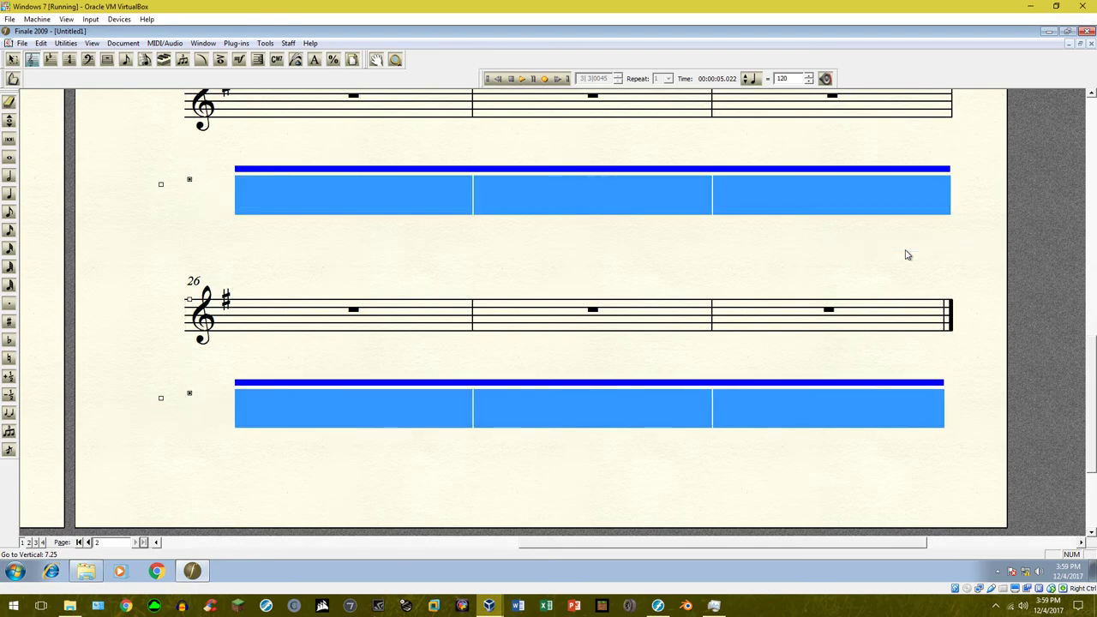
click(78, 541)
scroll(497, 485, up, 3)
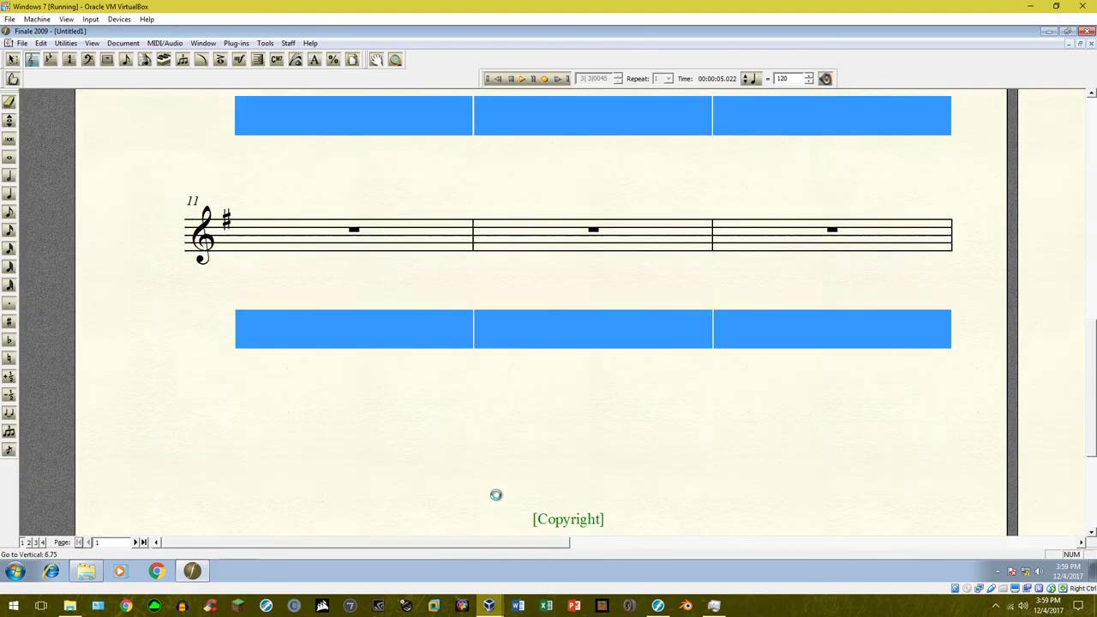
scroll(499, 495, up, 8)
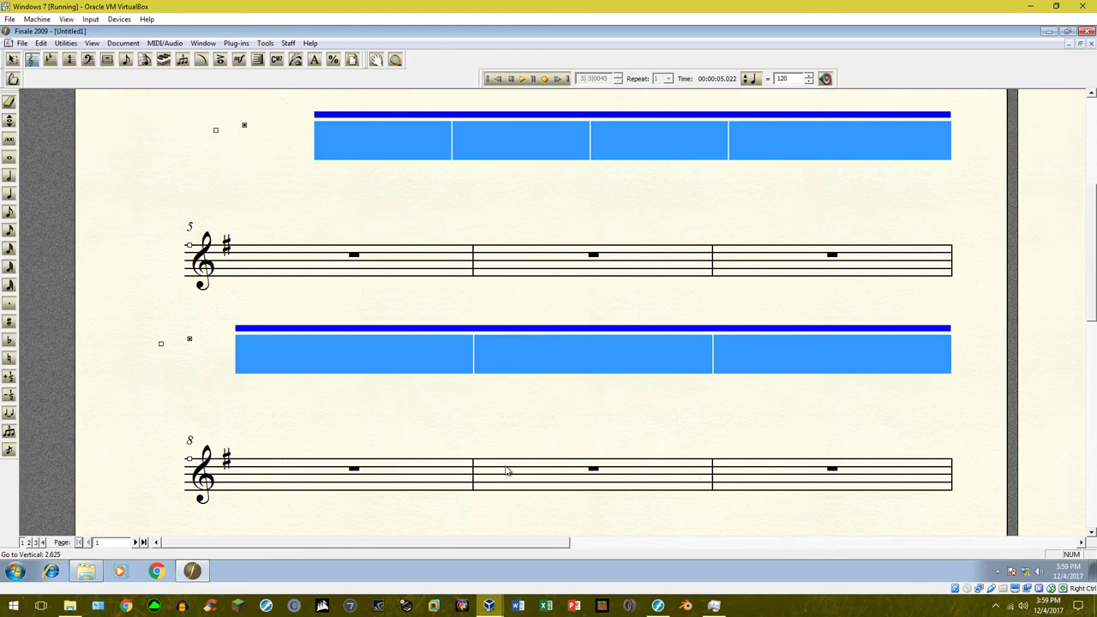
scroll(505, 466, up, 1)
click(360, 171)
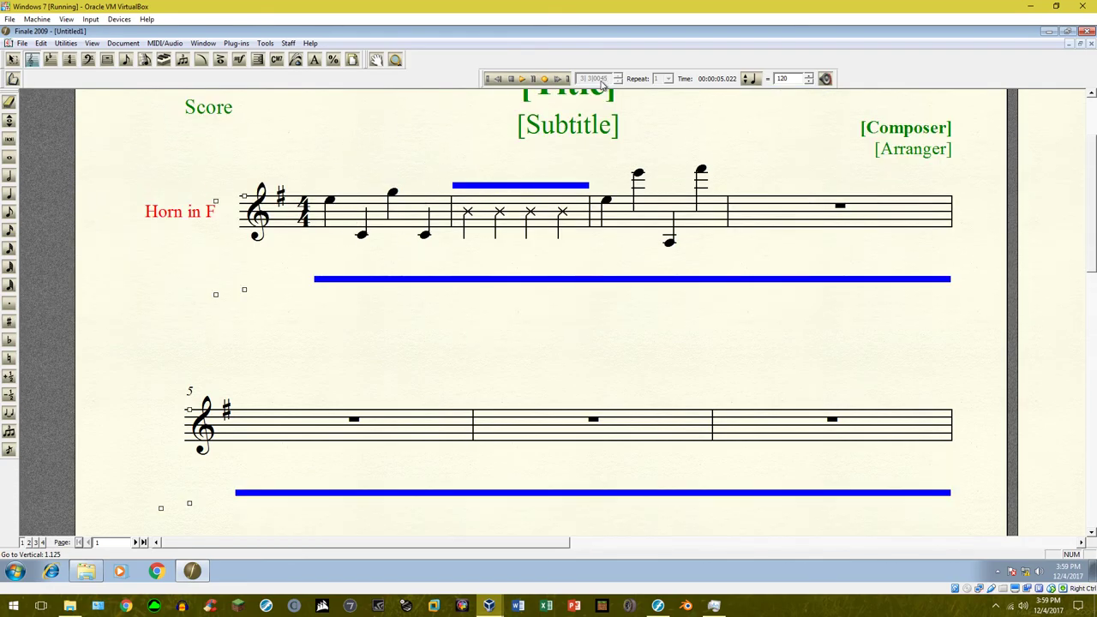
Play back the opening measures of the horn part, including the X-notehead measure, and stop playback.
click(523, 79)
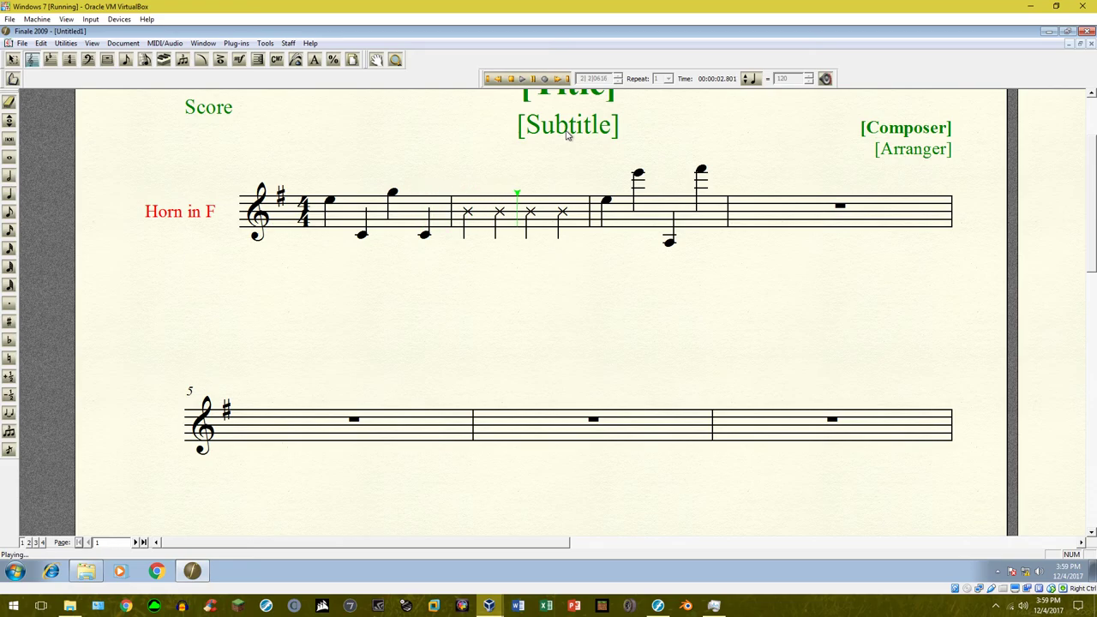
click(535, 79)
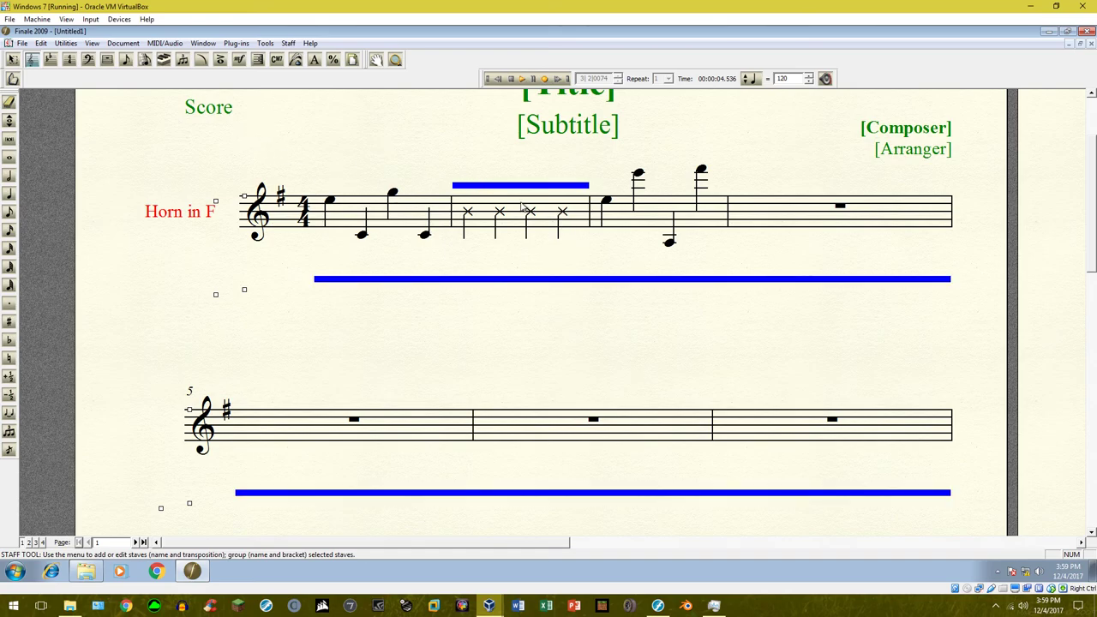
click(14, 59)
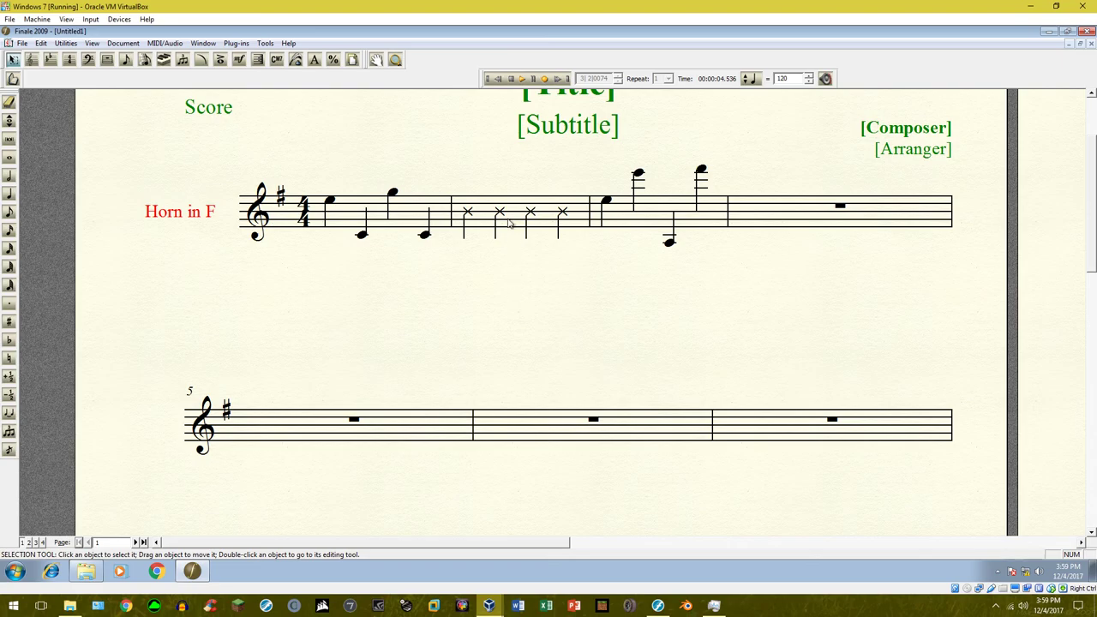
Create a Miscellaneous text expression reading "Off" for the first X note in measure 2 of the horn staff.
click(240, 60)
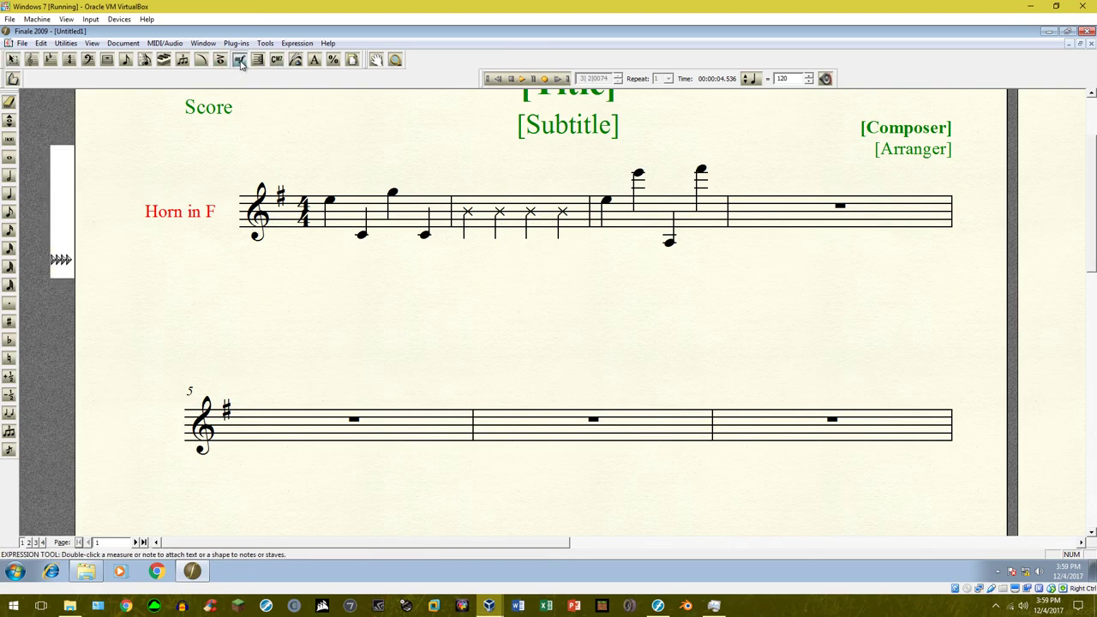
double_click(466, 244)
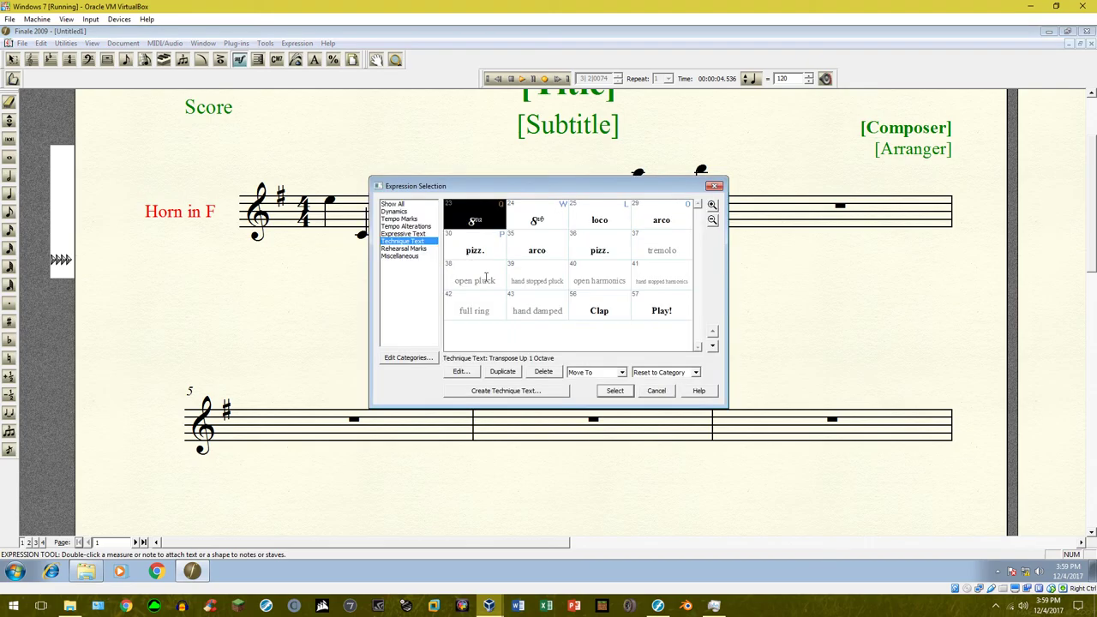
click(413, 257)
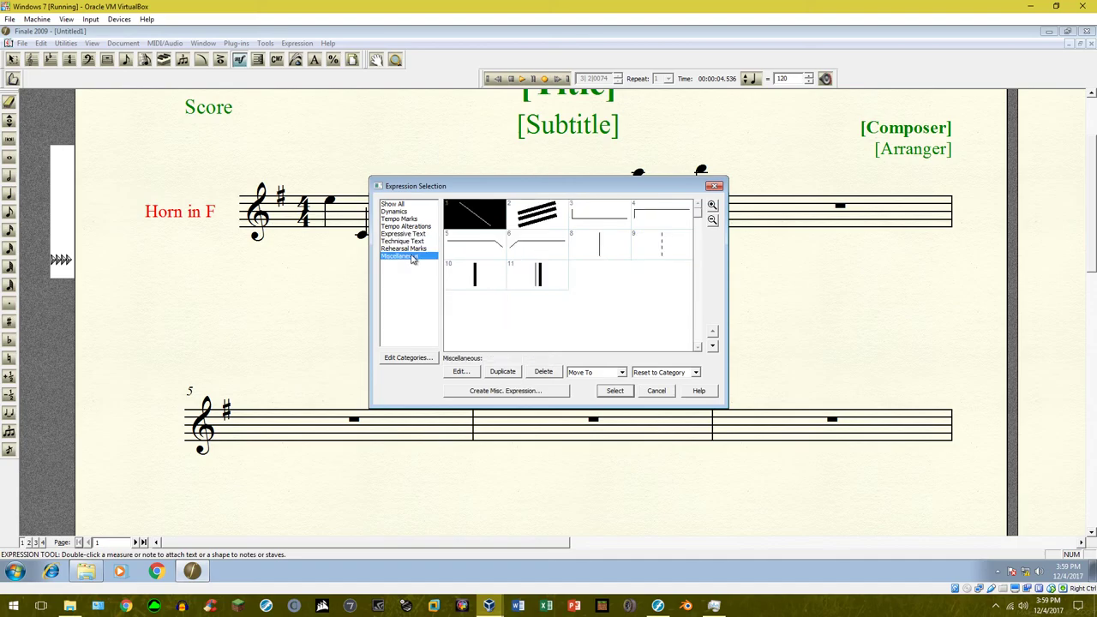
click(494, 394)
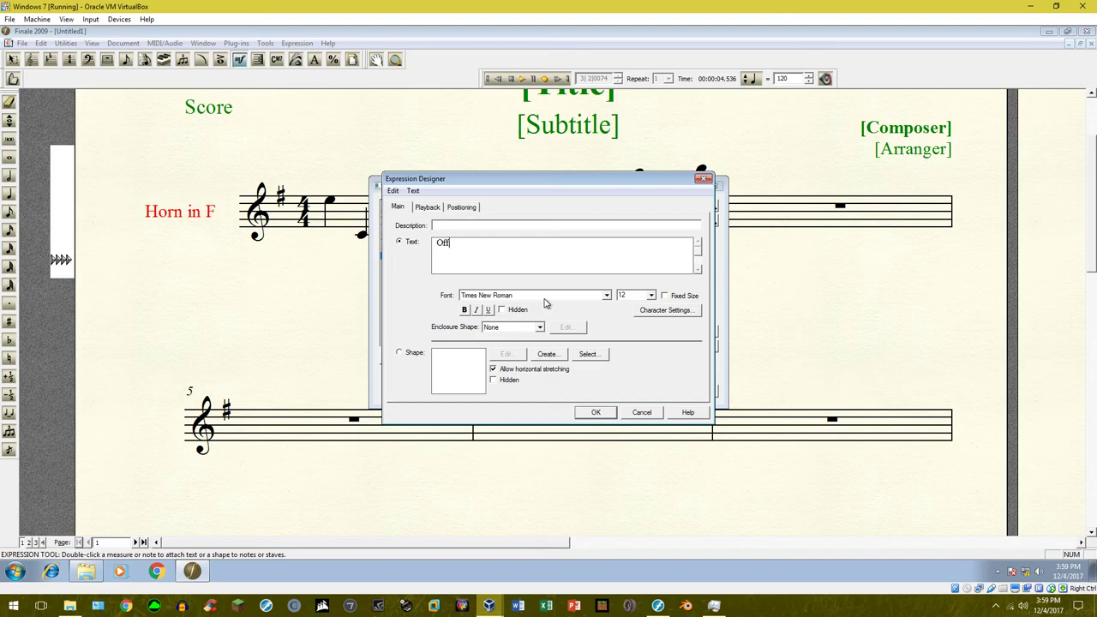
Set the Off expression's playback type to Key Velocity with a value of 0 and save the expression.
click(429, 208)
click(514, 226)
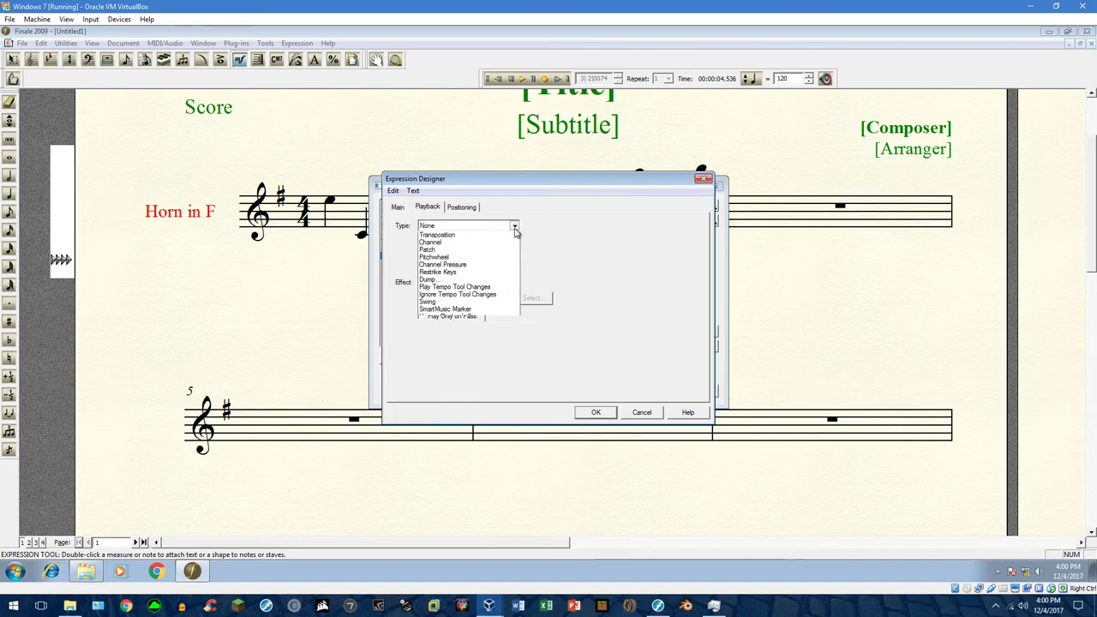
click(484, 258)
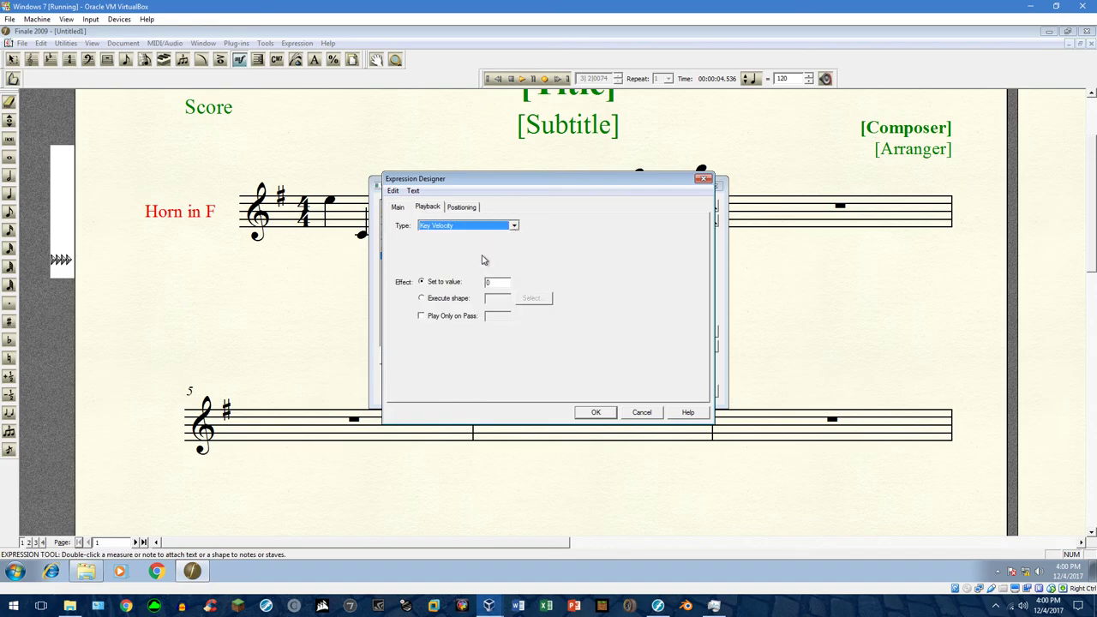
double_click(496, 284)
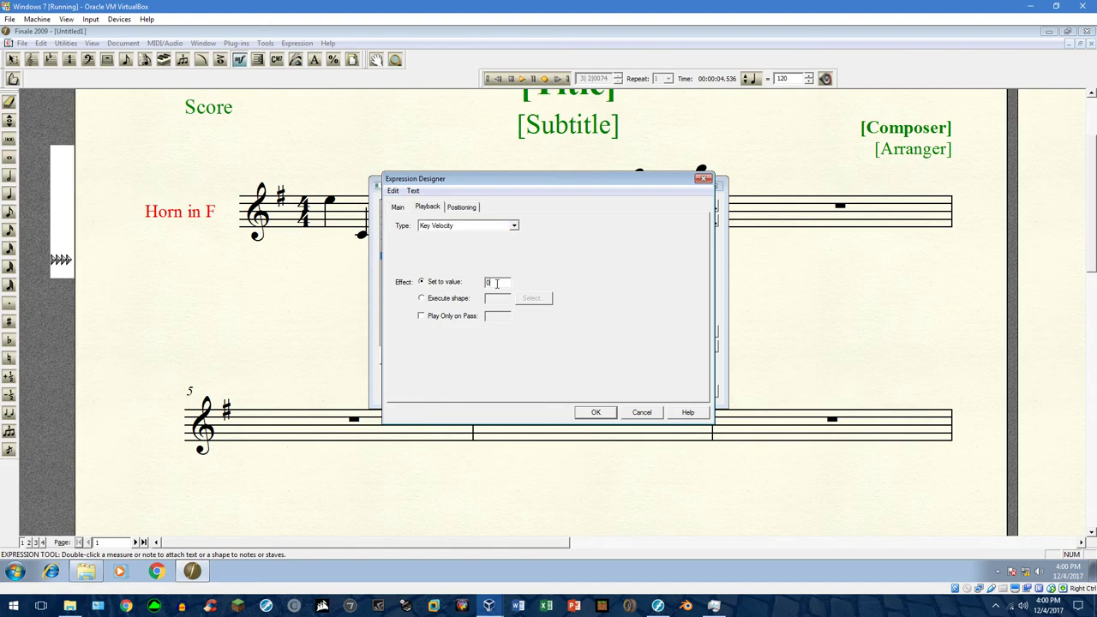
click(595, 412)
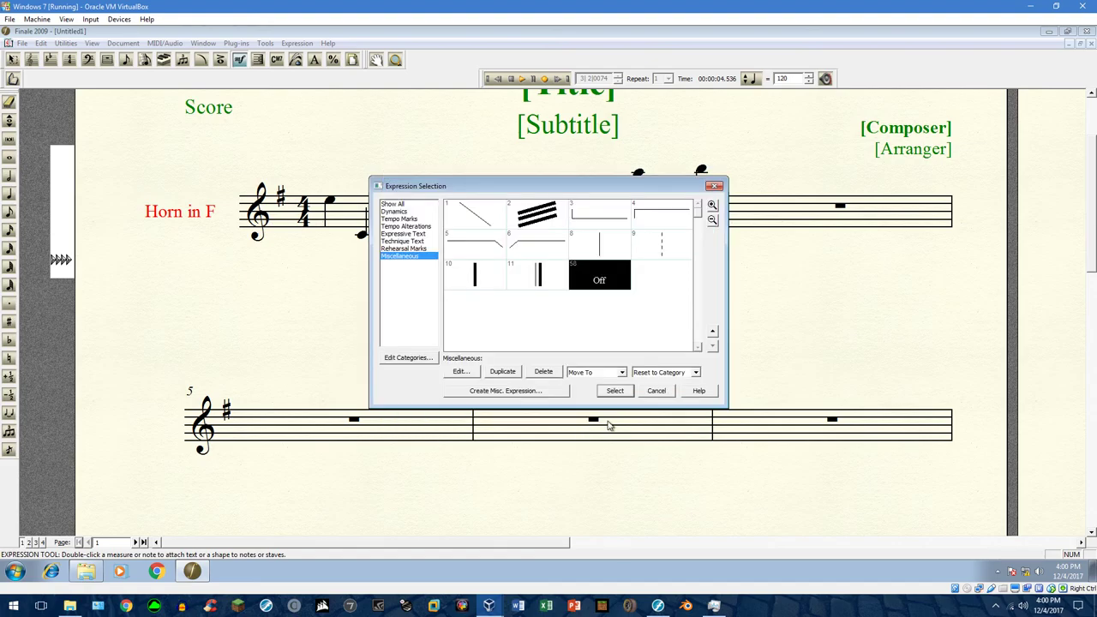
Examine the key velocity assigned to each of the dynamics expressions, from ffff through pppp.
click(396, 211)
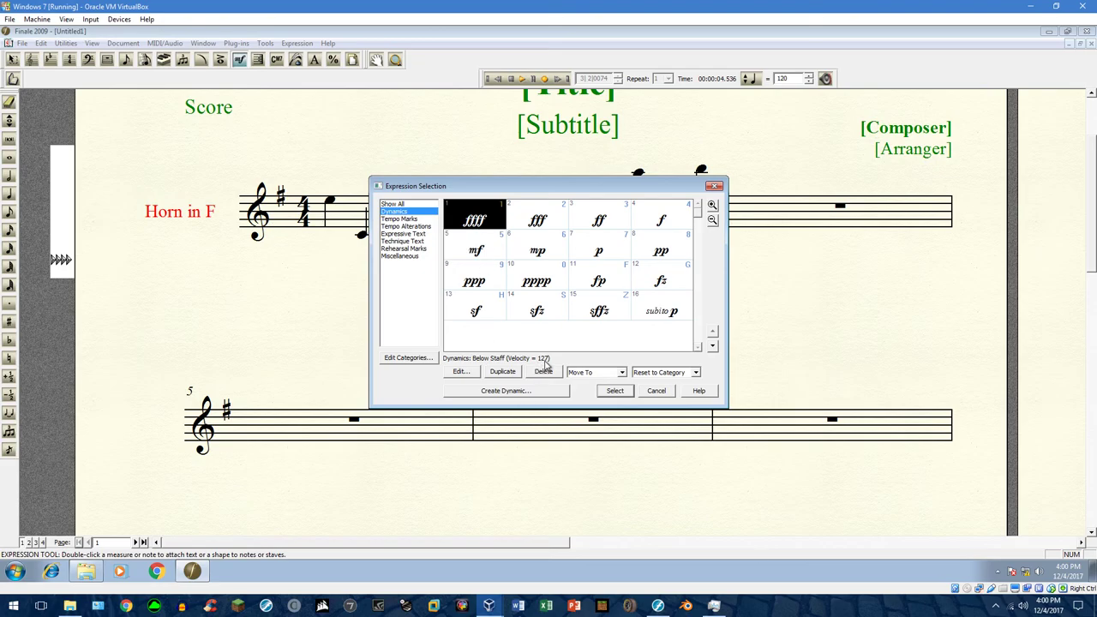
click(540, 221)
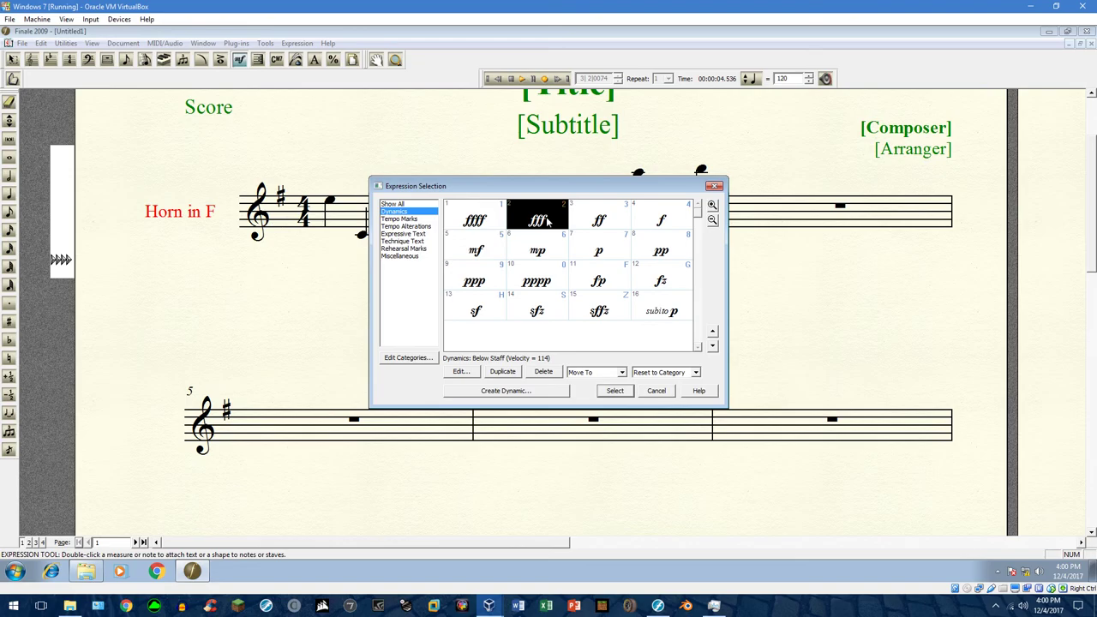
click(602, 220)
click(665, 221)
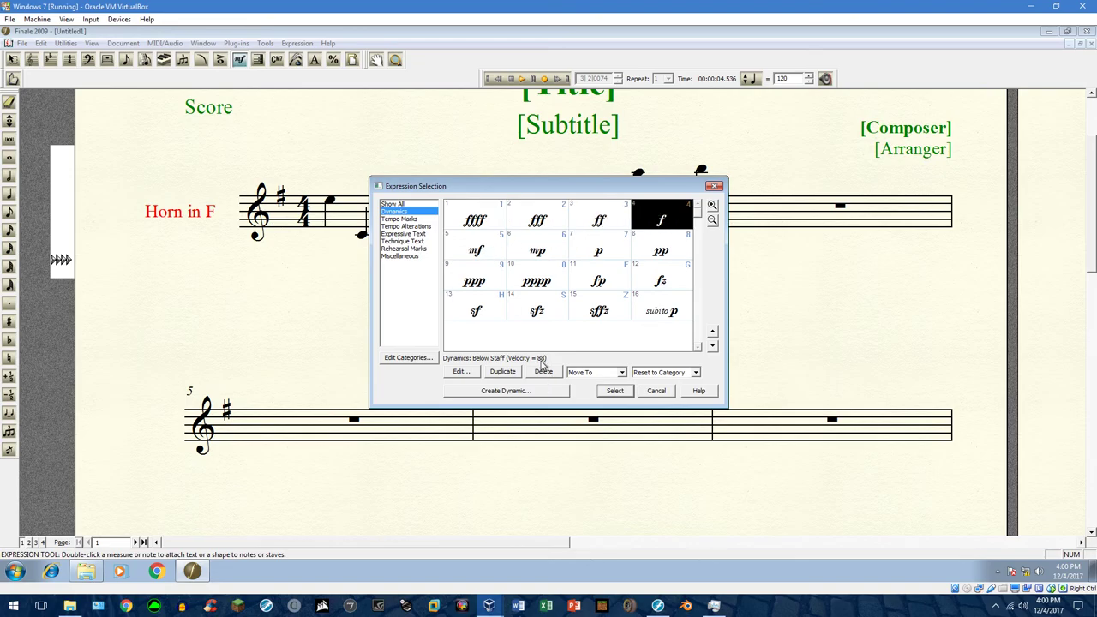
click(477, 245)
click(540, 252)
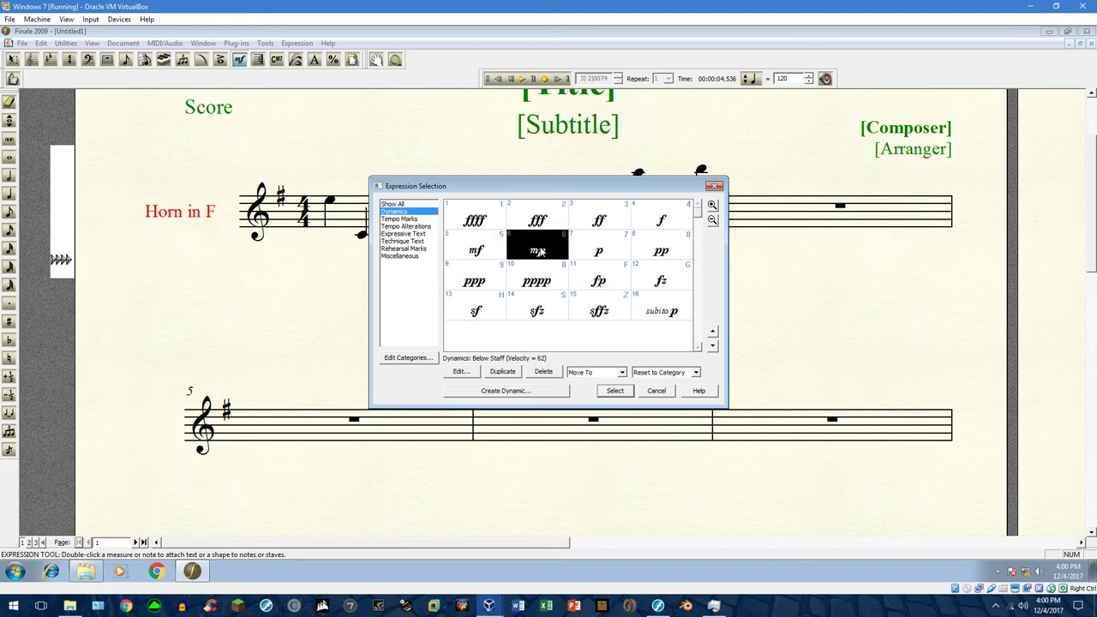
click(596, 253)
click(658, 251)
click(472, 273)
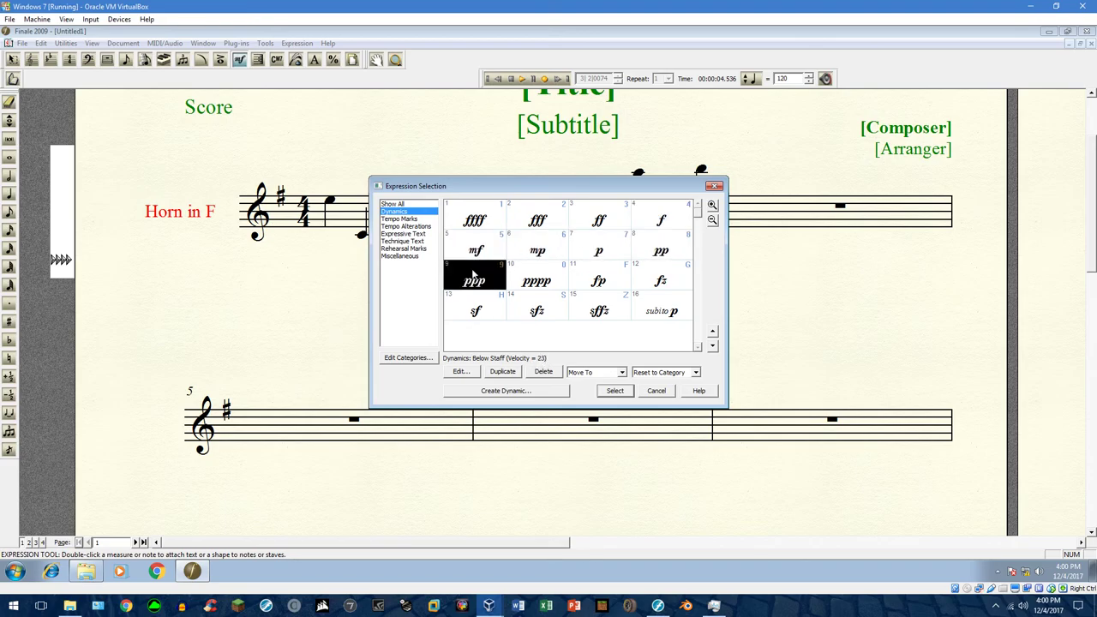
click(533, 281)
click(591, 282)
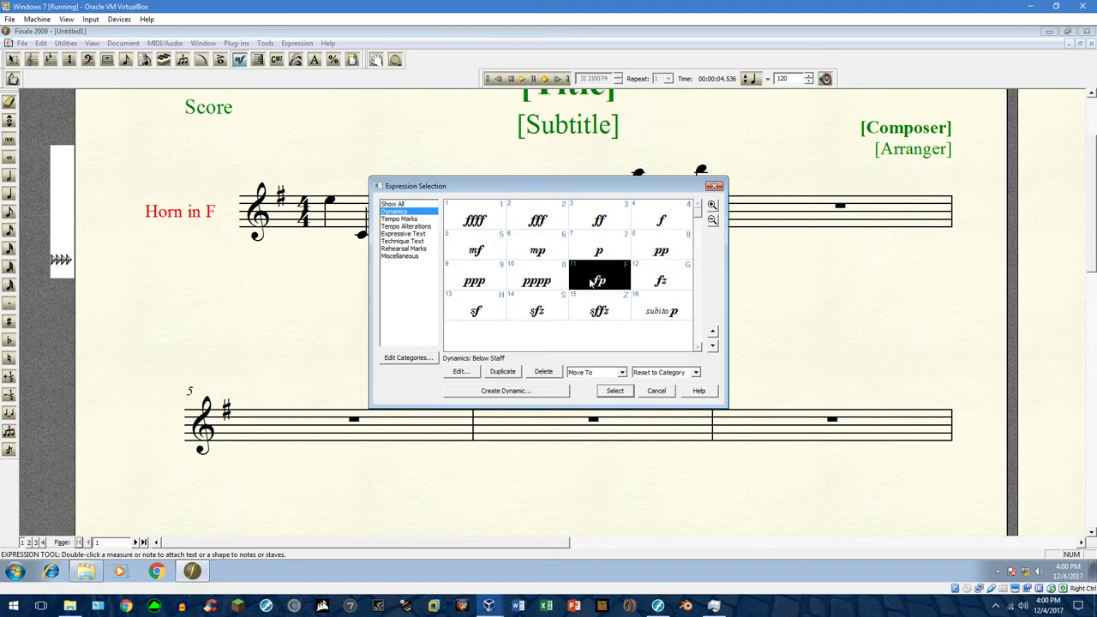
click(534, 280)
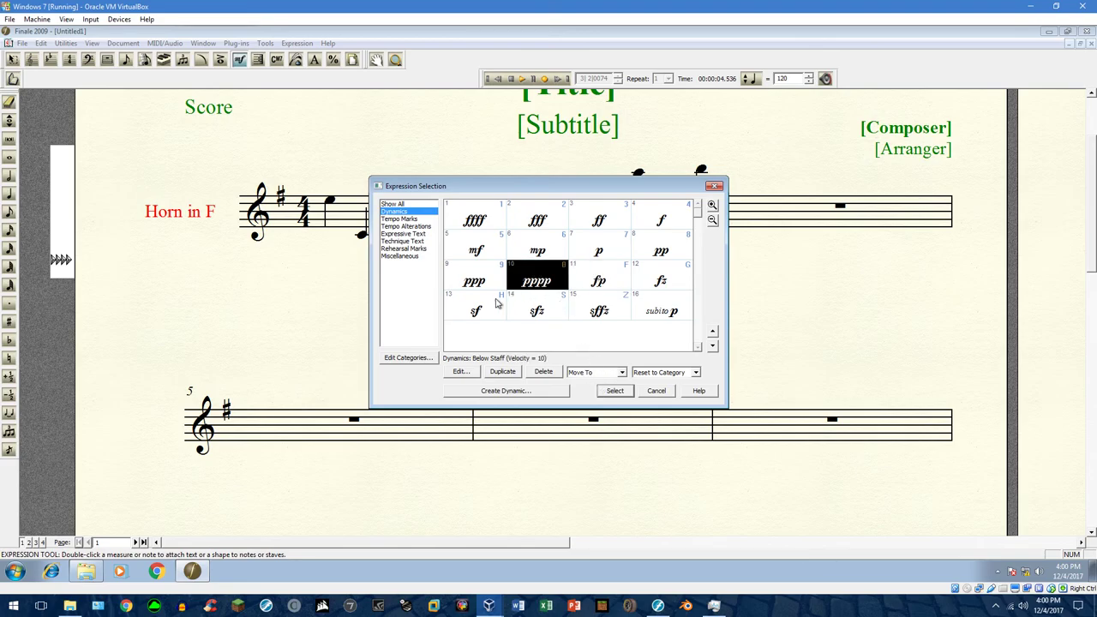
click(485, 216)
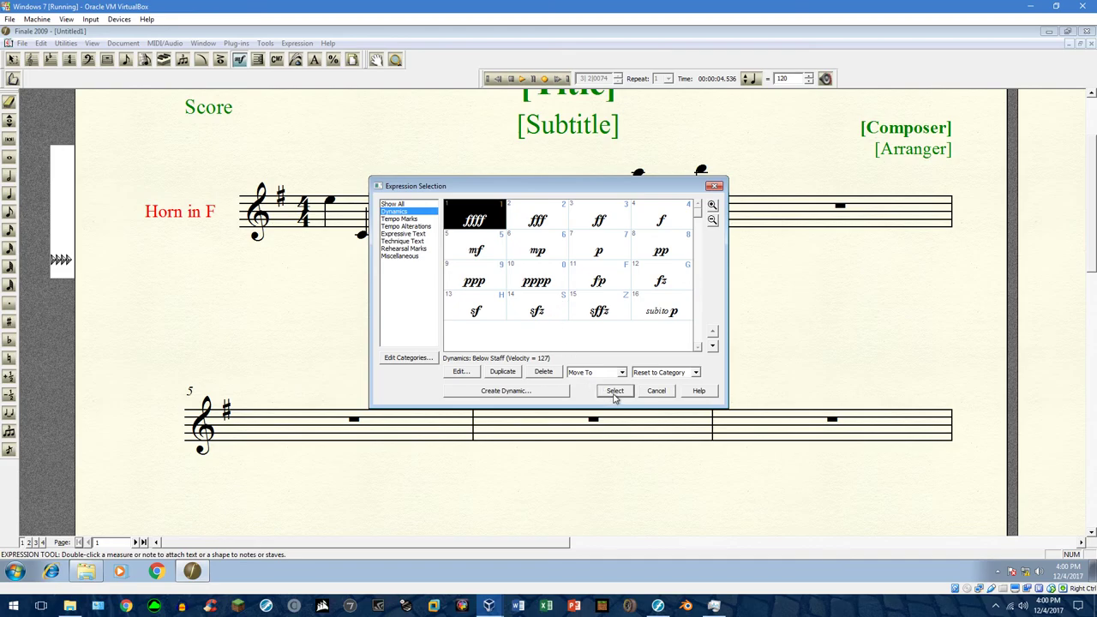
Place the Off expression just below the first X note in measure 2 and play the score back.
click(408, 256)
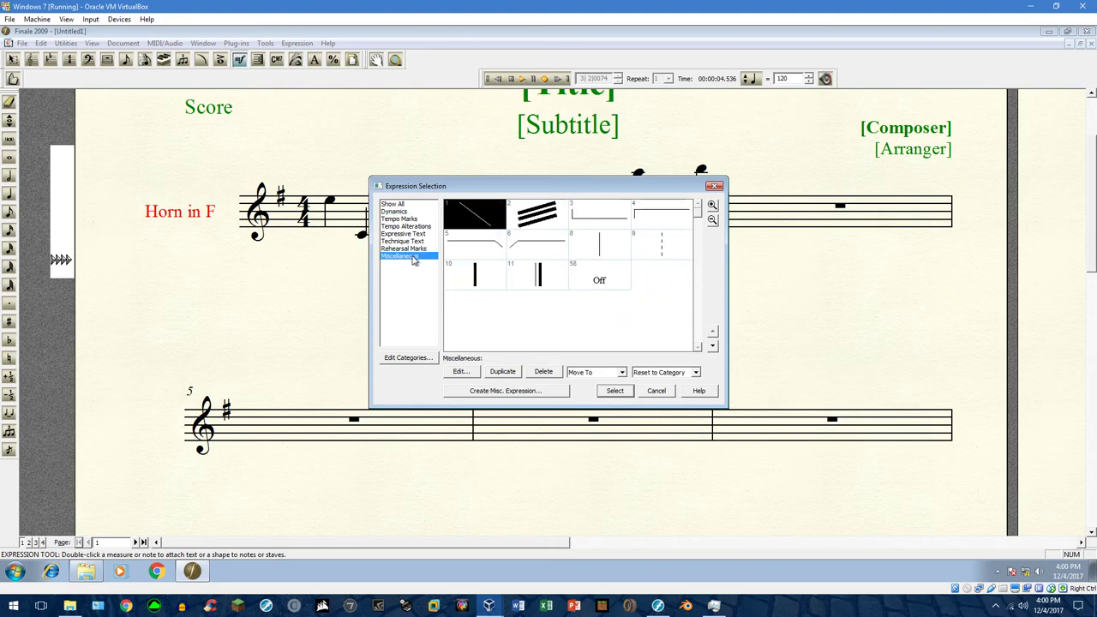
click(614, 294)
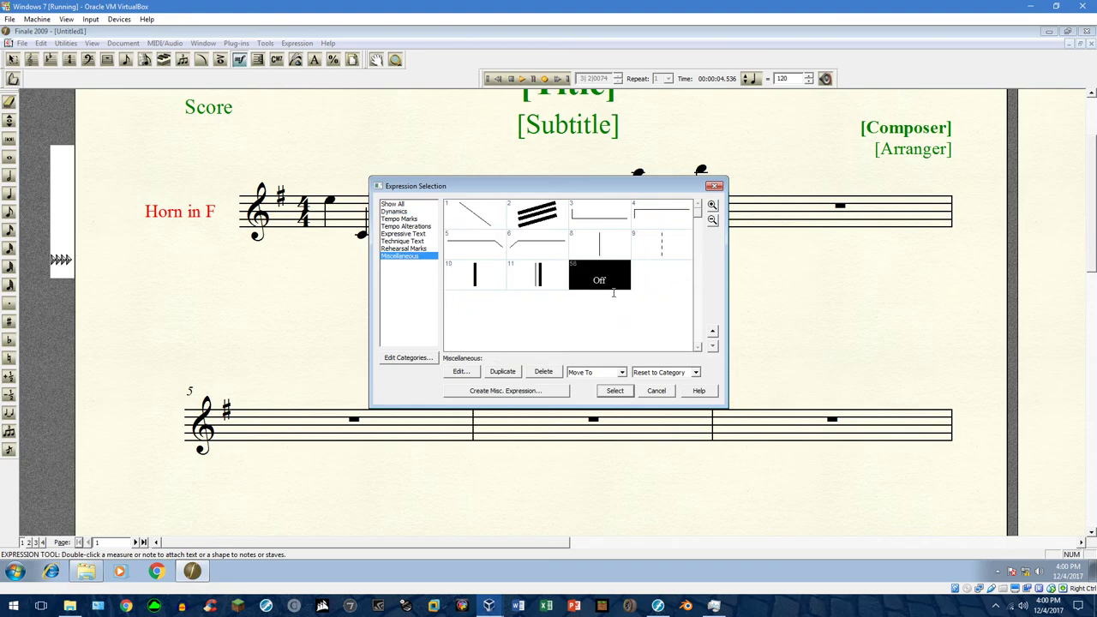
click(614, 391)
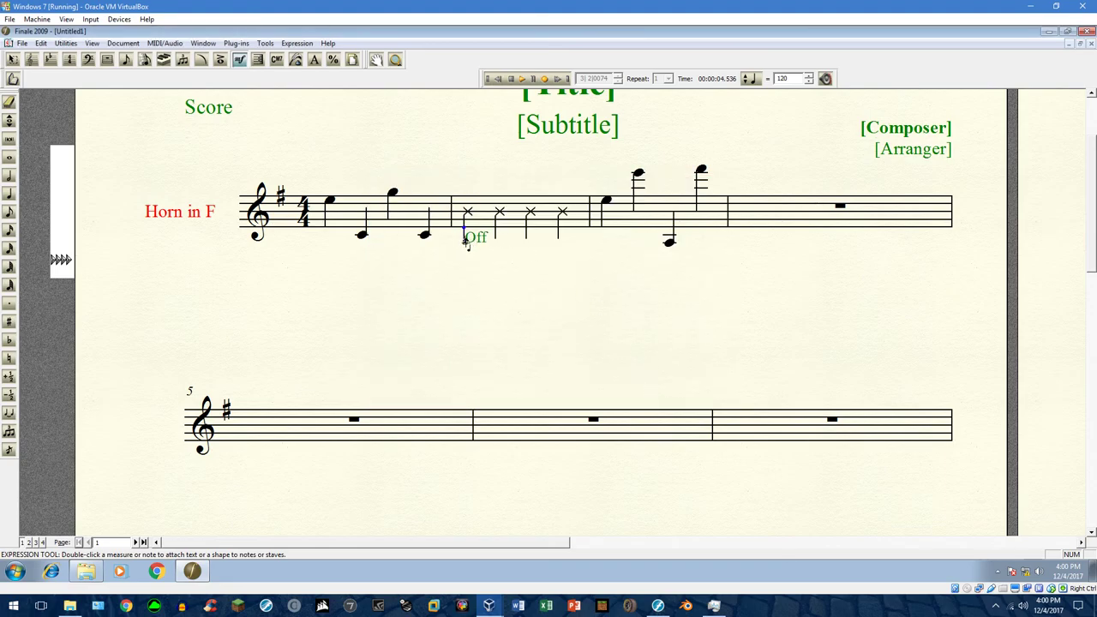
drag(467, 242, 456, 260)
click(523, 79)
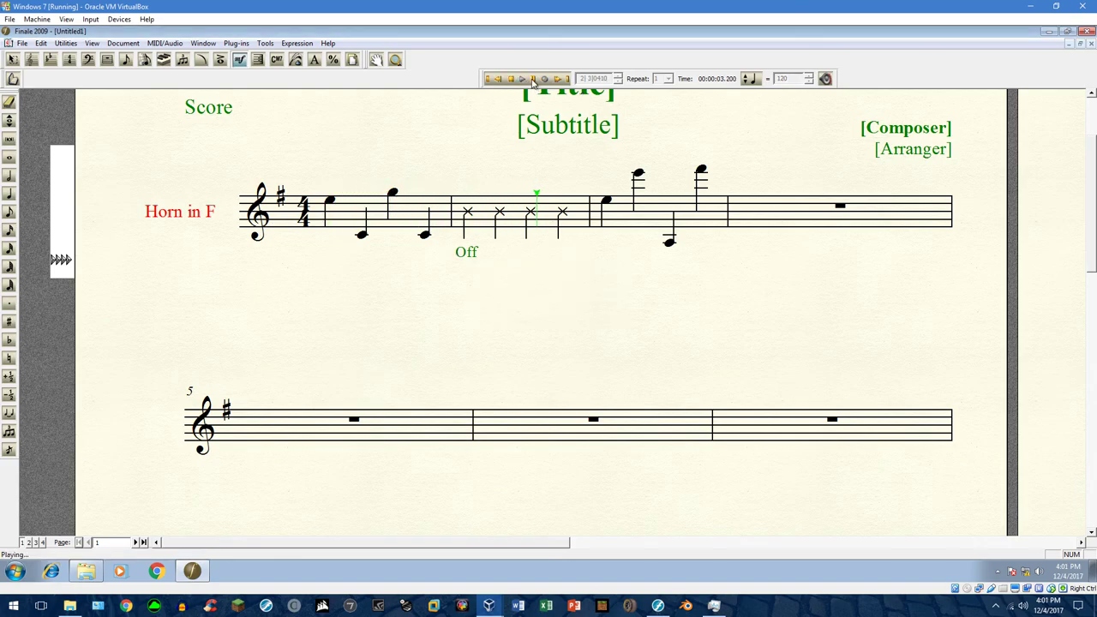
click(533, 79)
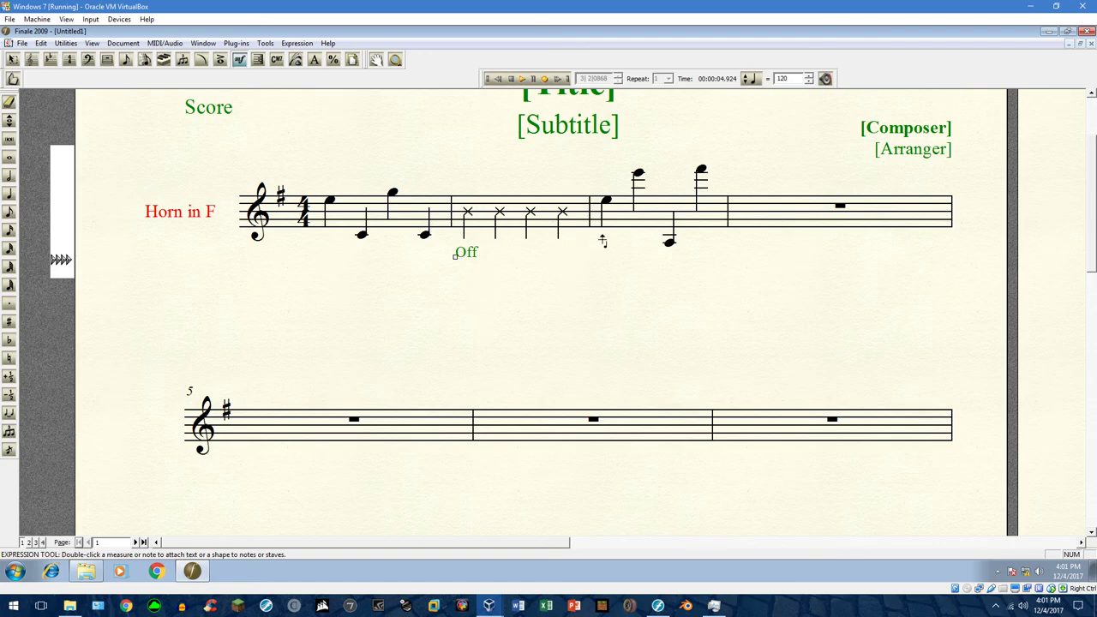
double_click(602, 241)
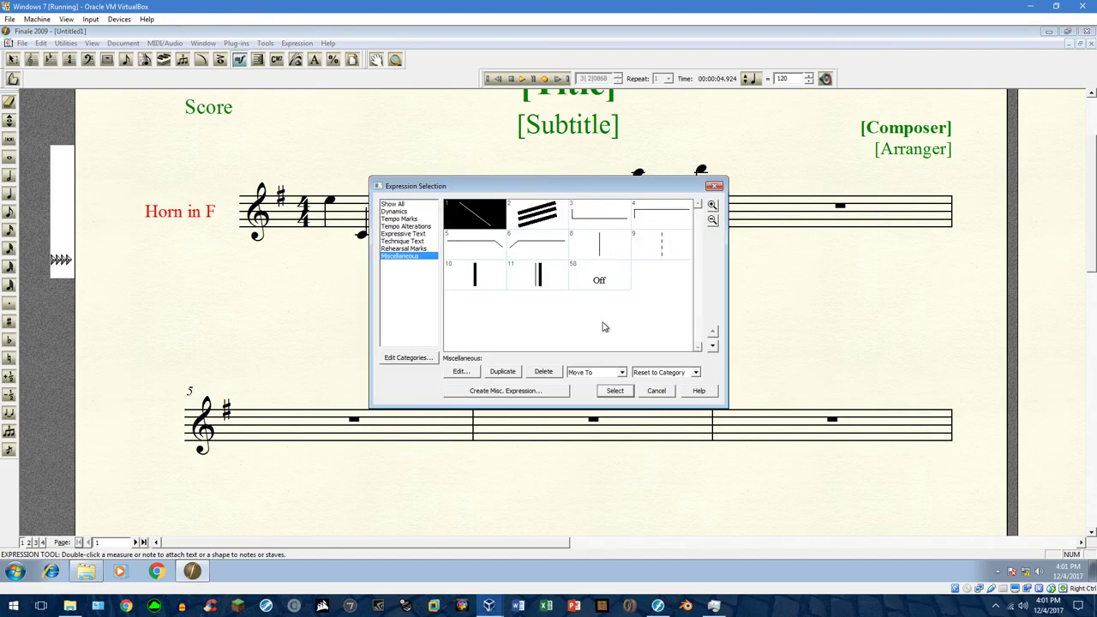
click(486, 393)
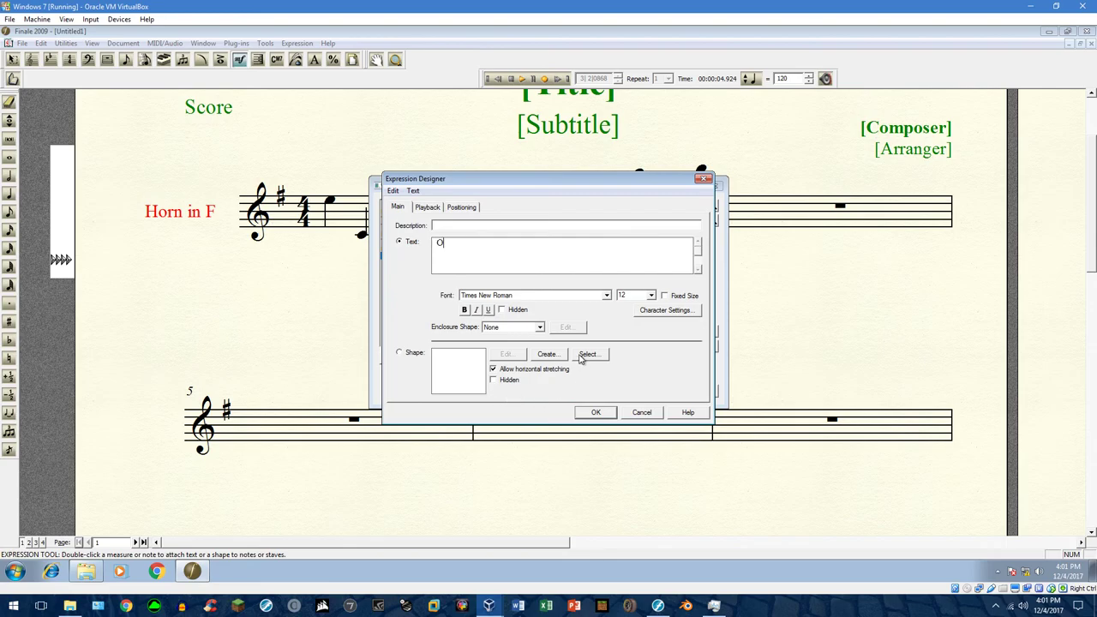
click(427, 207)
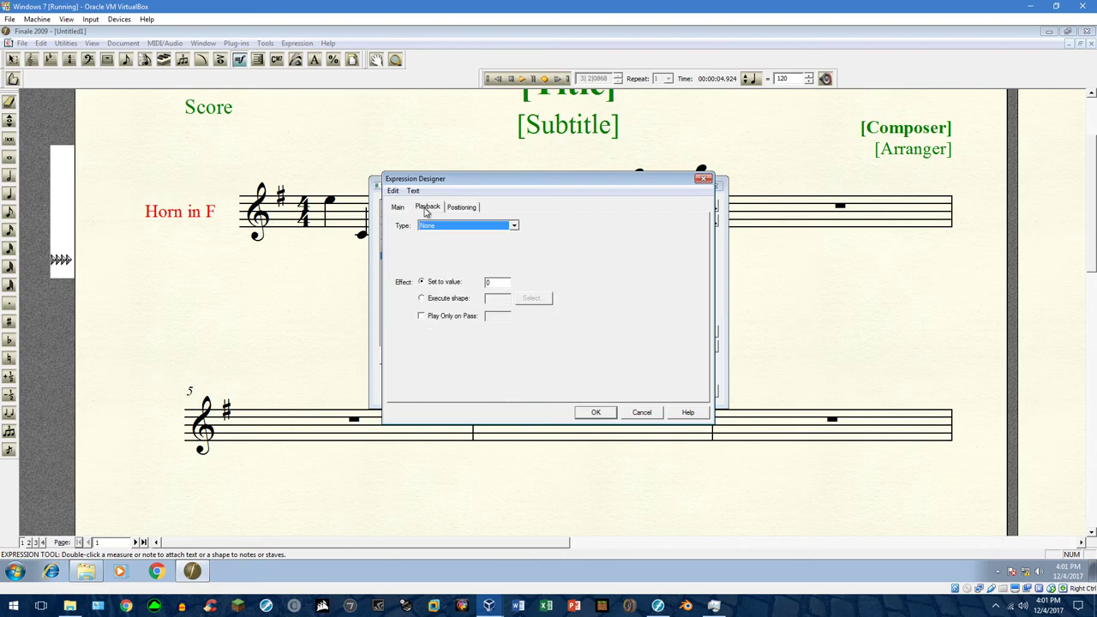
click(514, 226)
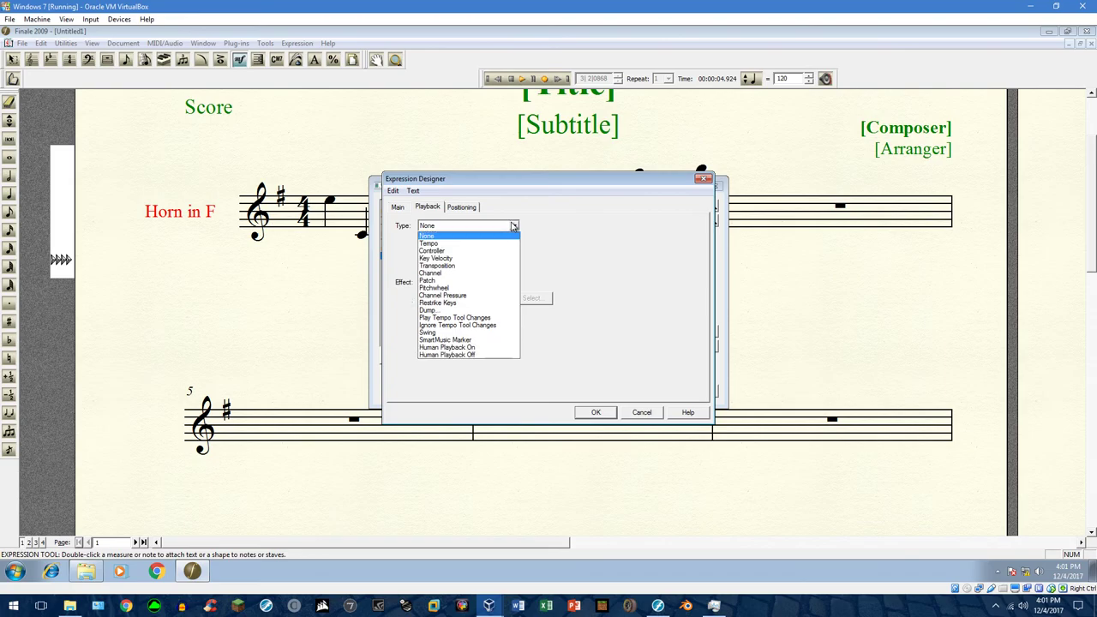
click(481, 259)
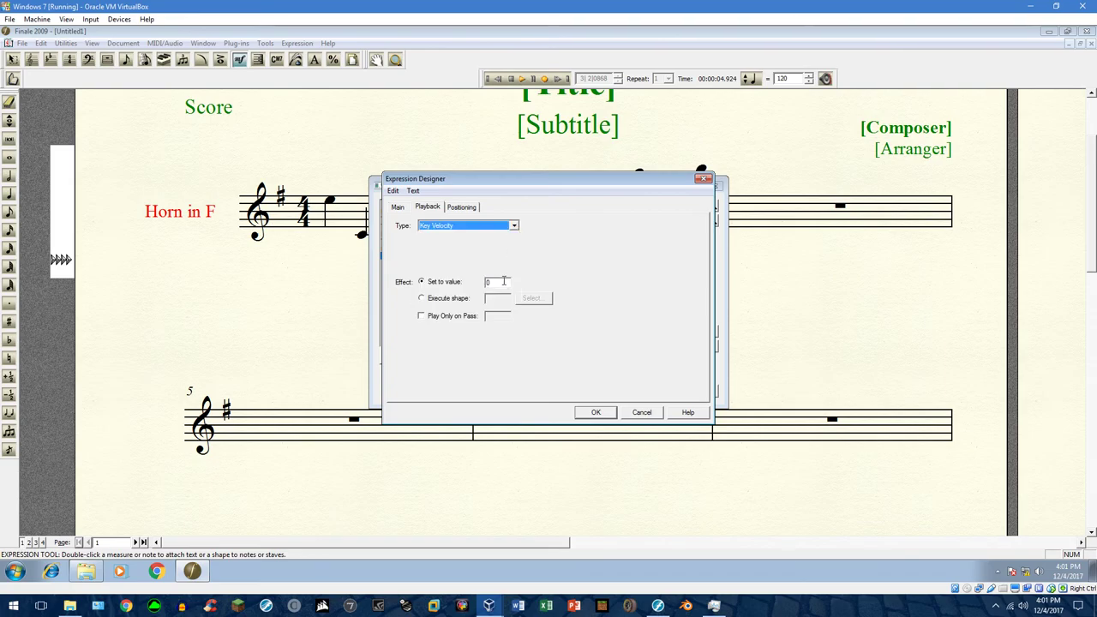
double_click(501, 282)
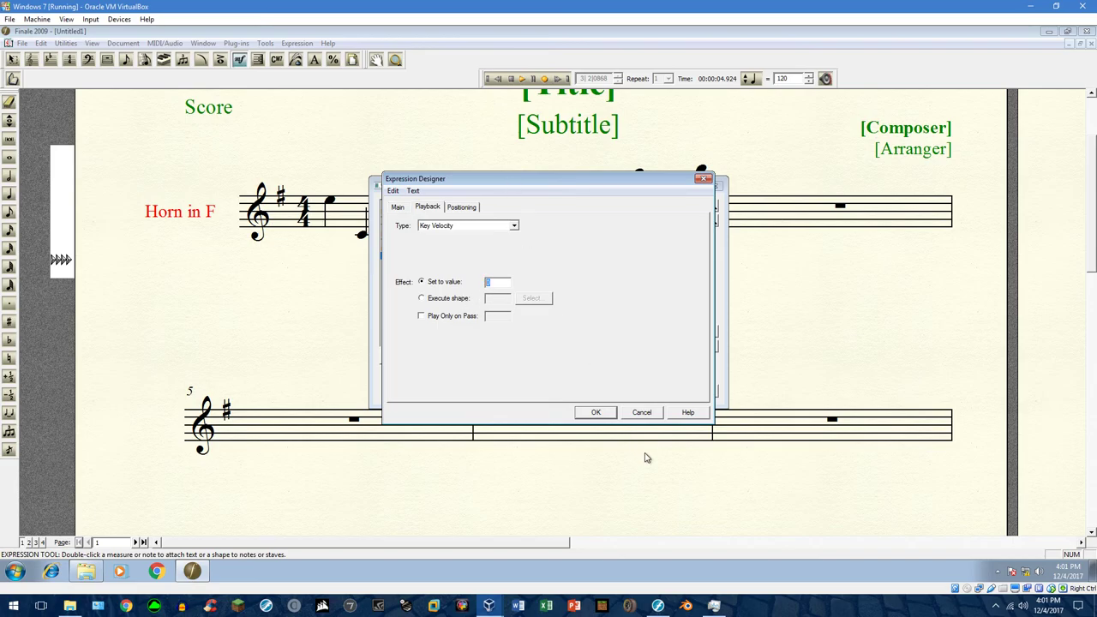
click(642, 417)
click(714, 186)
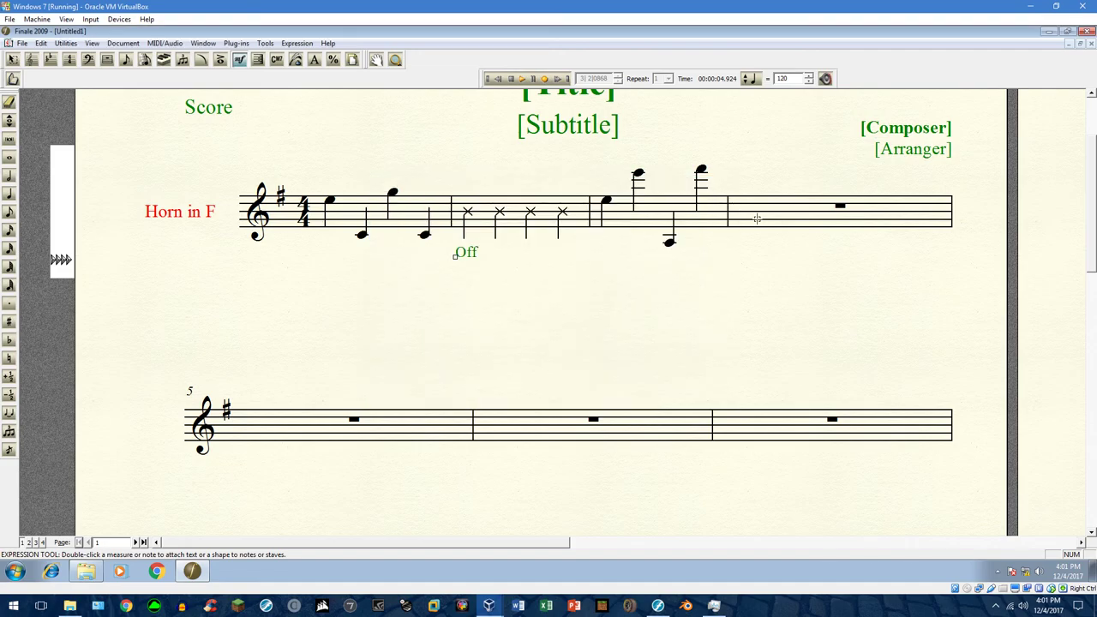
Place an mf dynamic below the first note of measure 1 and check mf's key velocity in the dynamics list.
click(322, 244)
drag(332, 257, 325, 253)
double_click(603, 250)
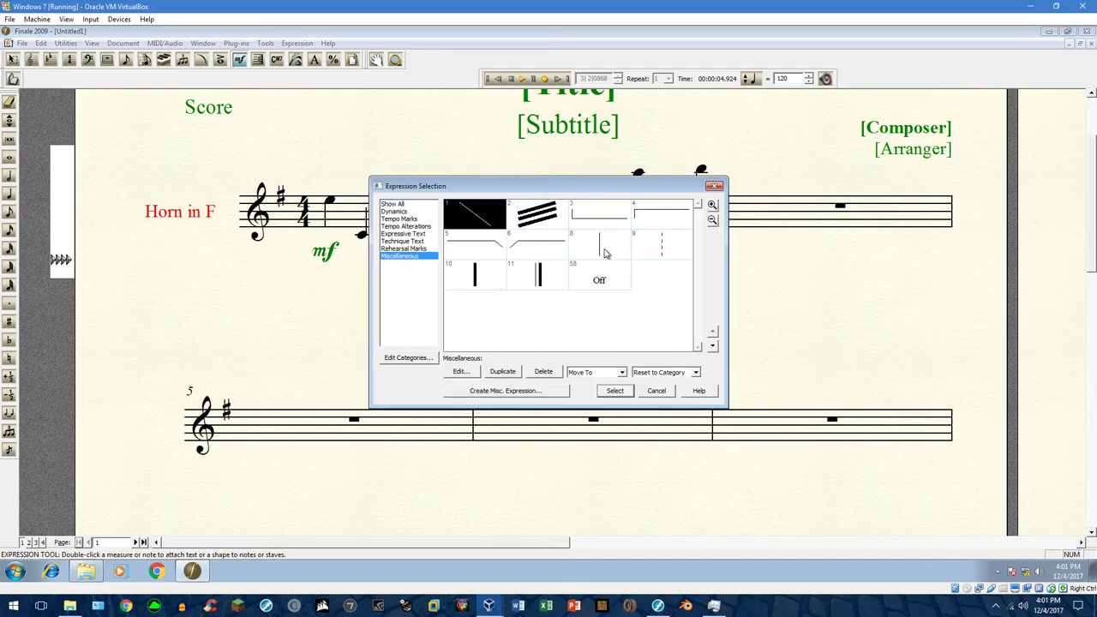
click(408, 211)
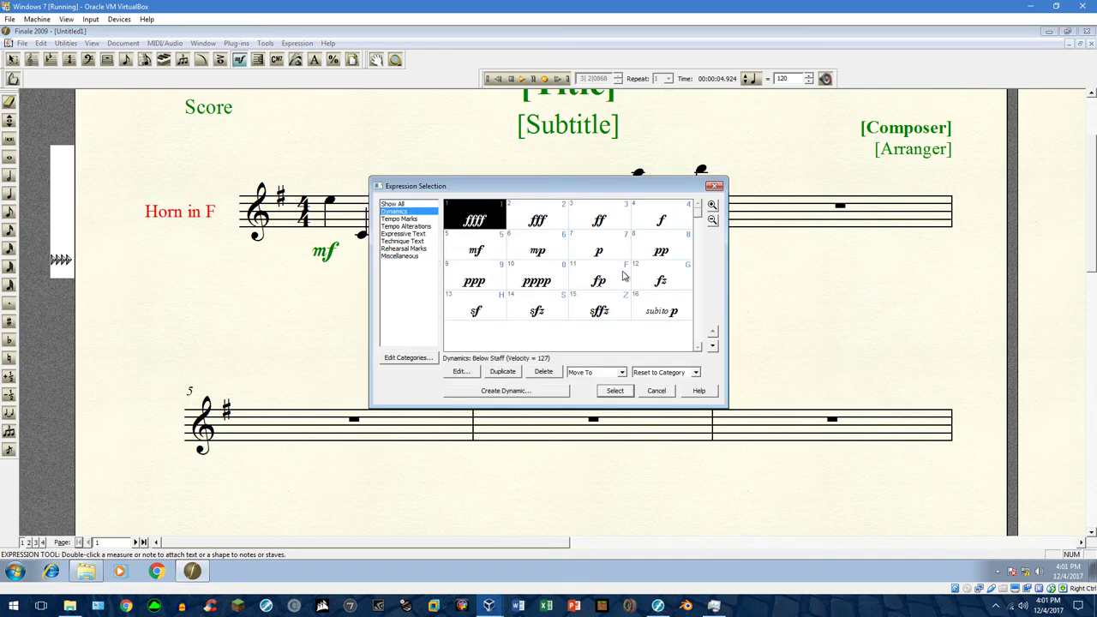
click(477, 248)
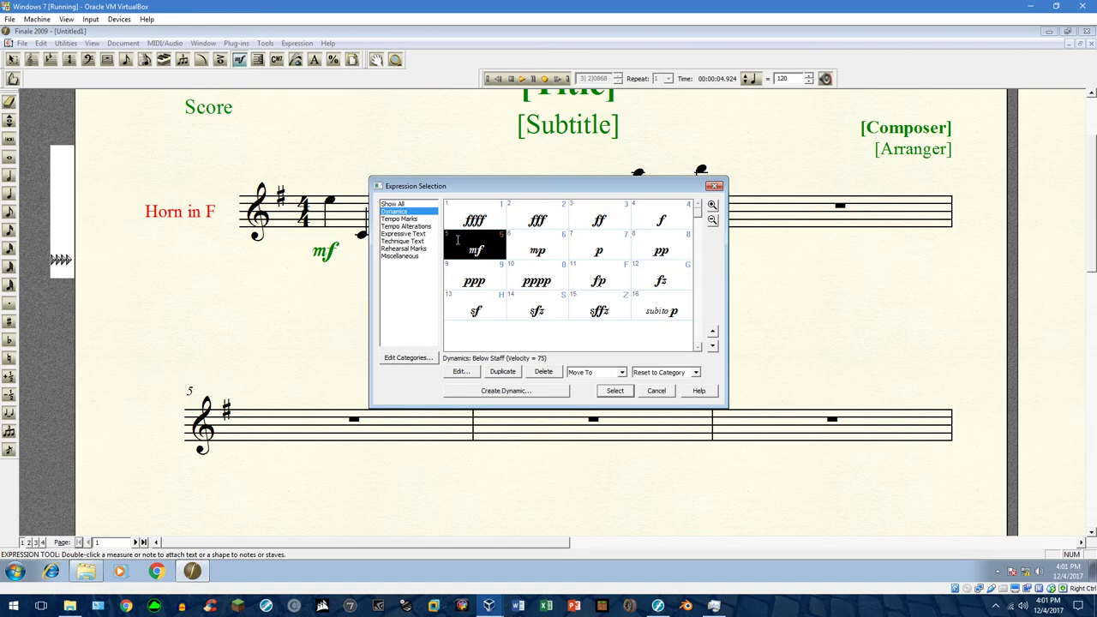
Create a Miscellaneous text expression reading "On" for the first note of measure 3.
click(408, 257)
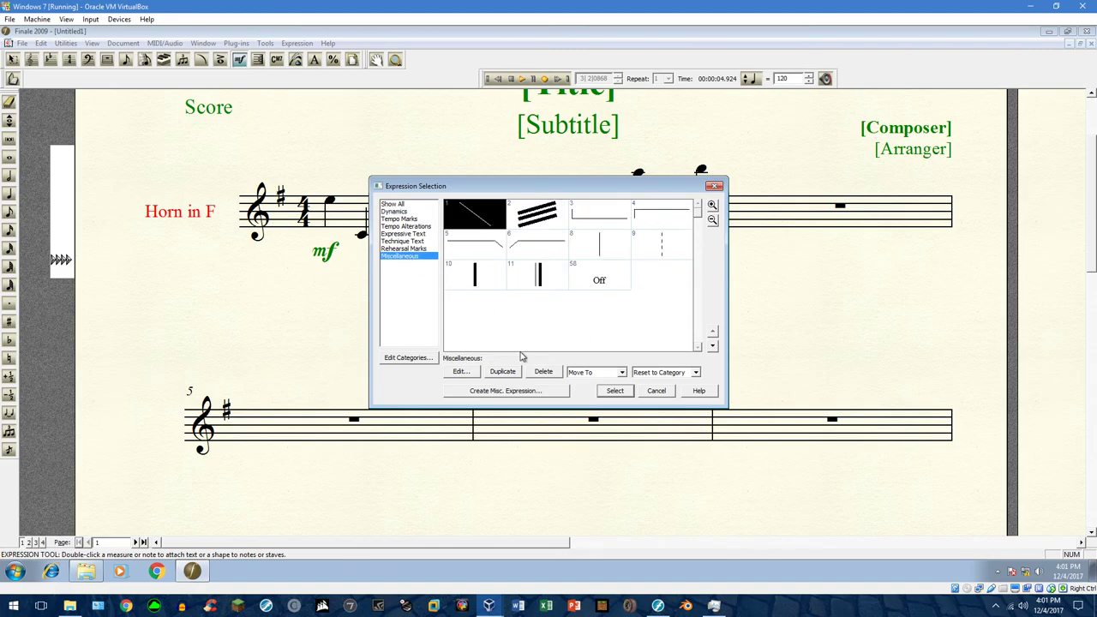
click(484, 391)
text(Ola)
Set the On expression's playback type to Key Velocity with a set value and attach it to measure 3.
click(428, 210)
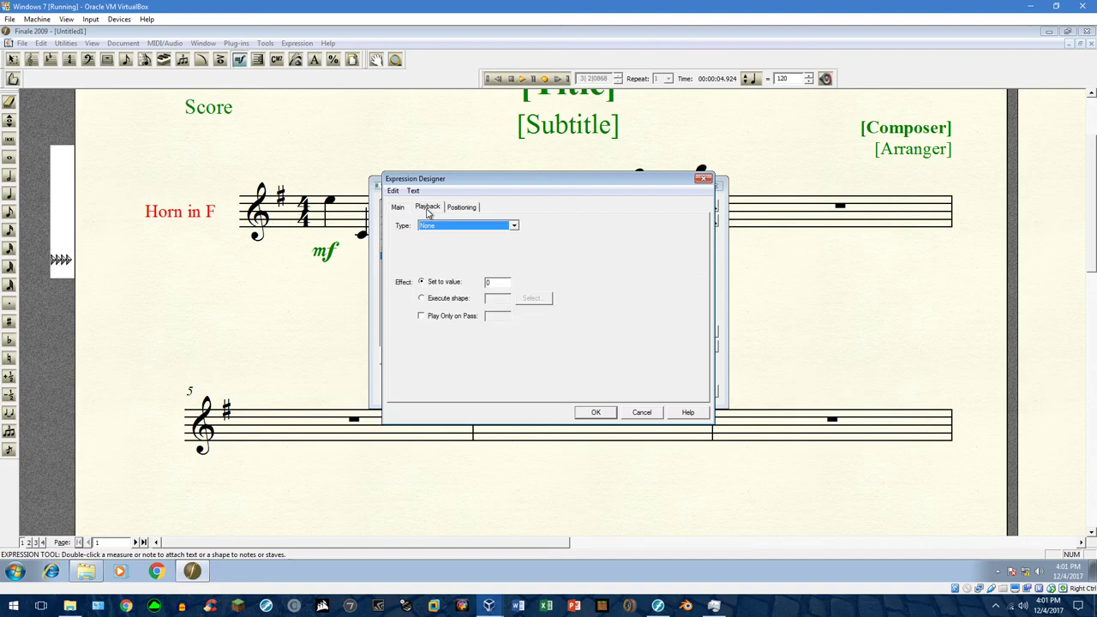
click(514, 226)
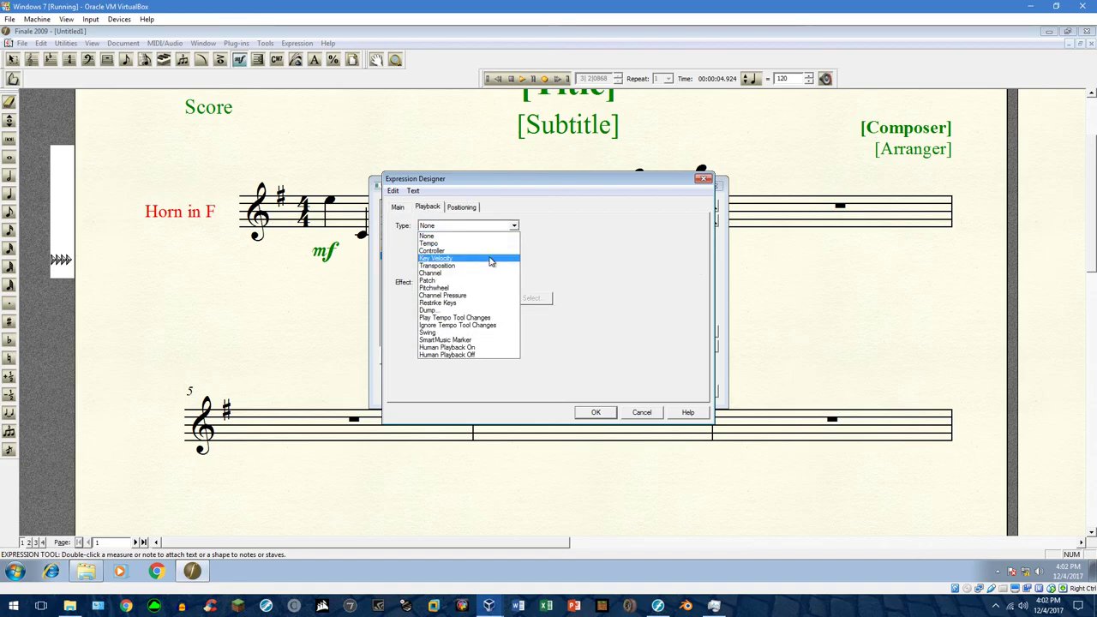
click(492, 259)
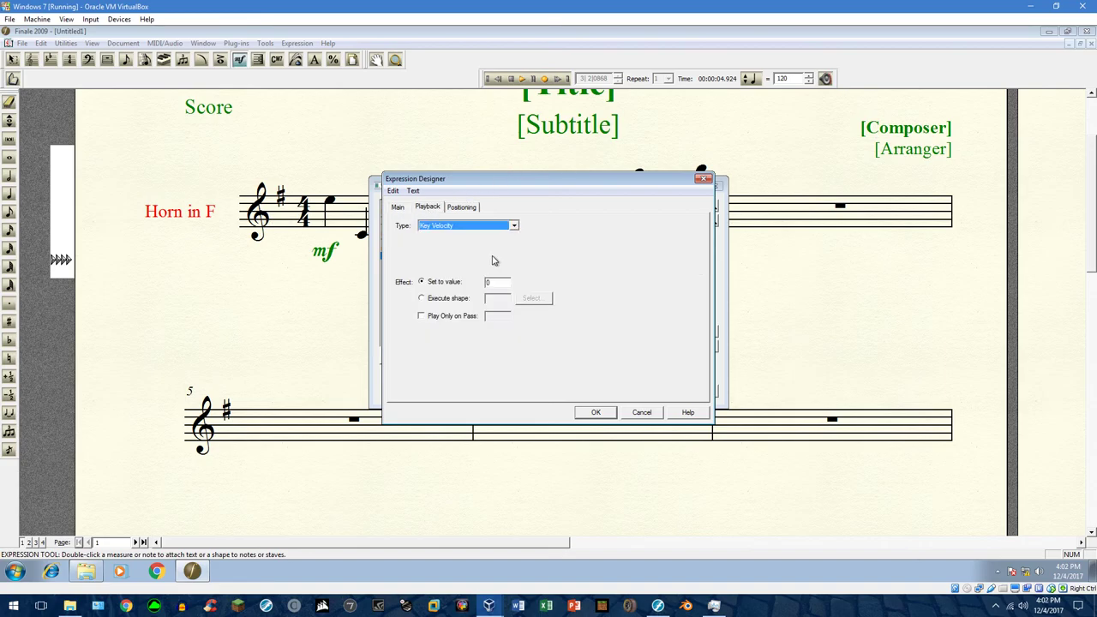
click(446, 283)
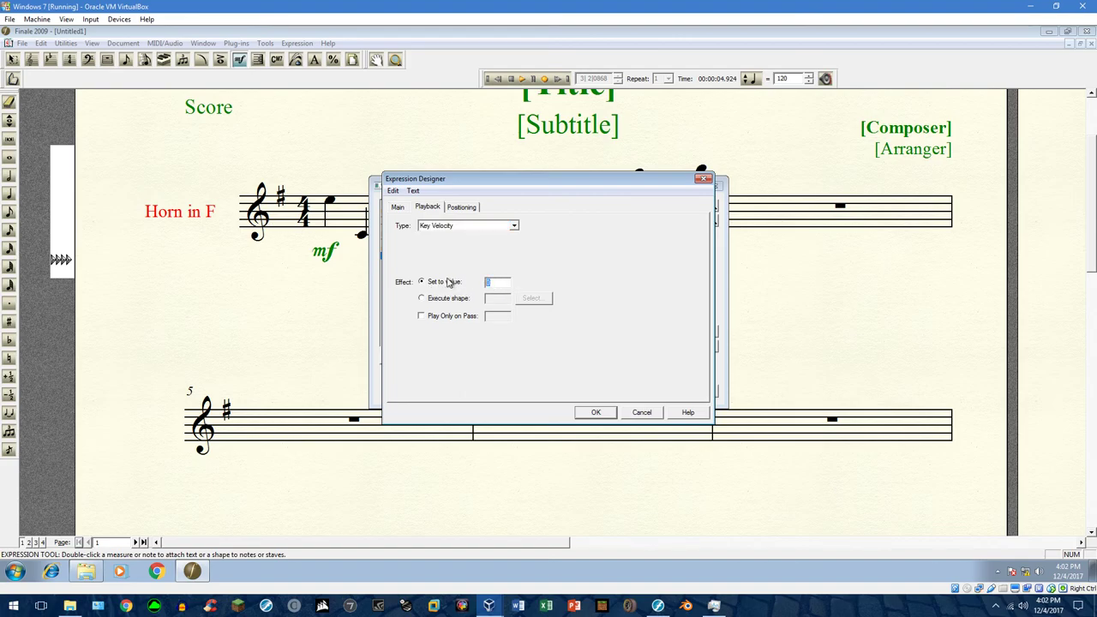
click(598, 412)
click(617, 391)
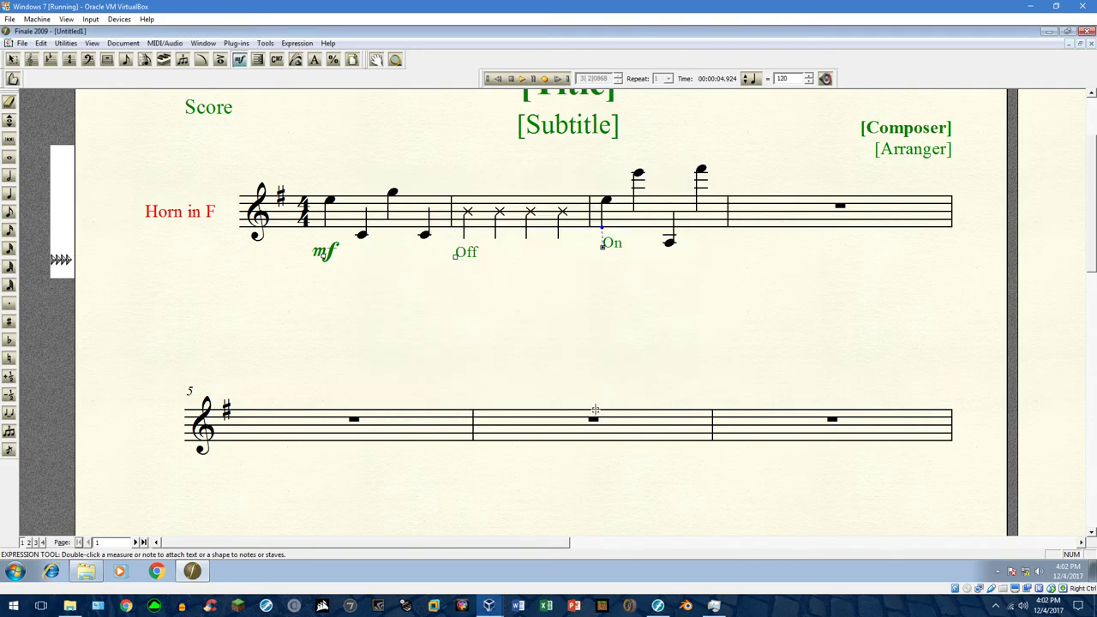
Align the On expression below the first note of measure 3 and play the score back.
drag(602, 246, 601, 258)
click(523, 79)
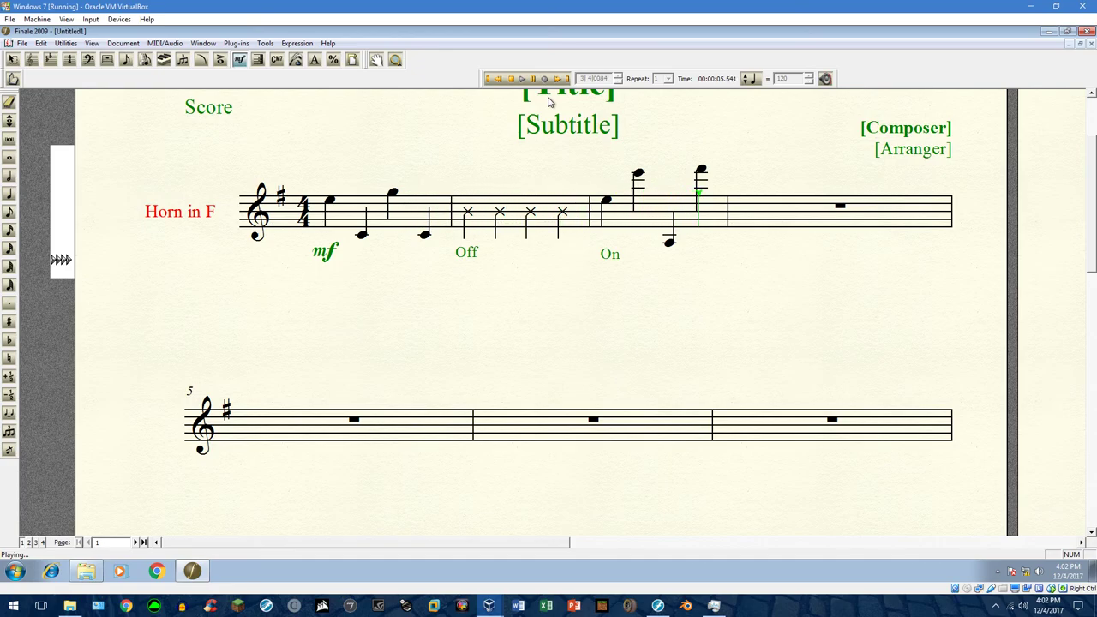
click(533, 79)
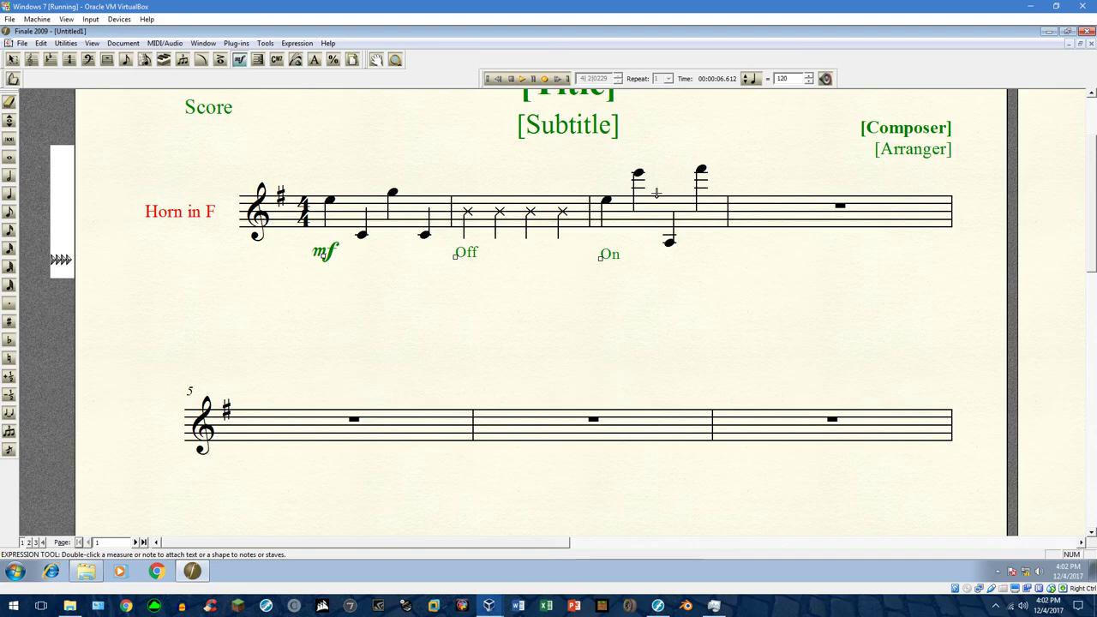
drag(600, 257, 592, 252)
Switch to the Untitled2 score in the newer Finale and enter quarter notes A5, C4, F5 and G4 in the horn's measure 1.
click(658, 607)
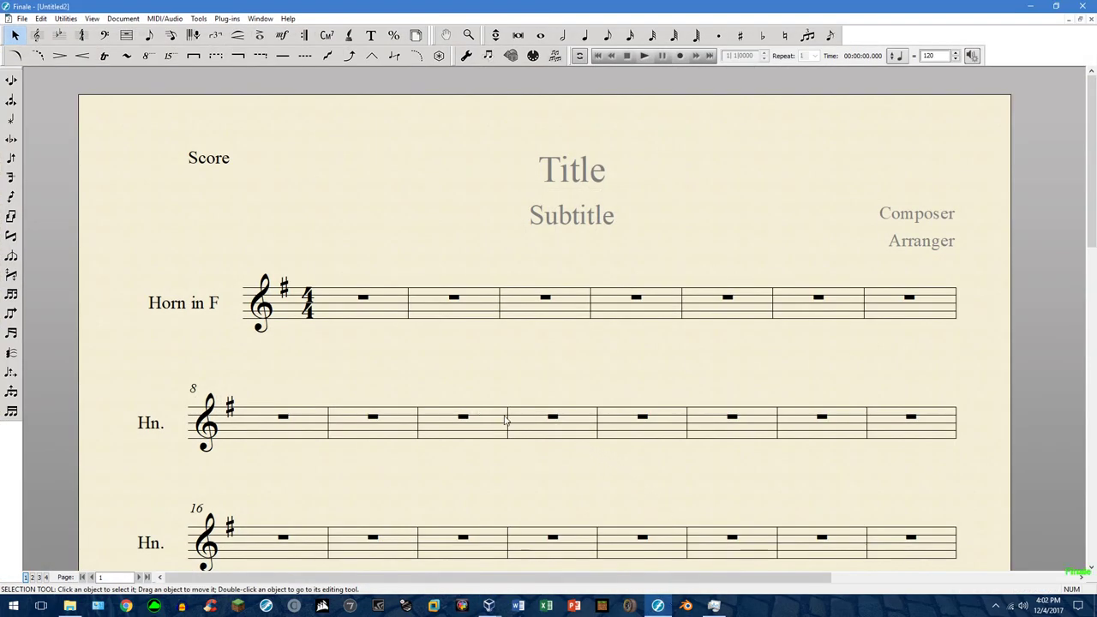
scroll(432, 352, down, 1)
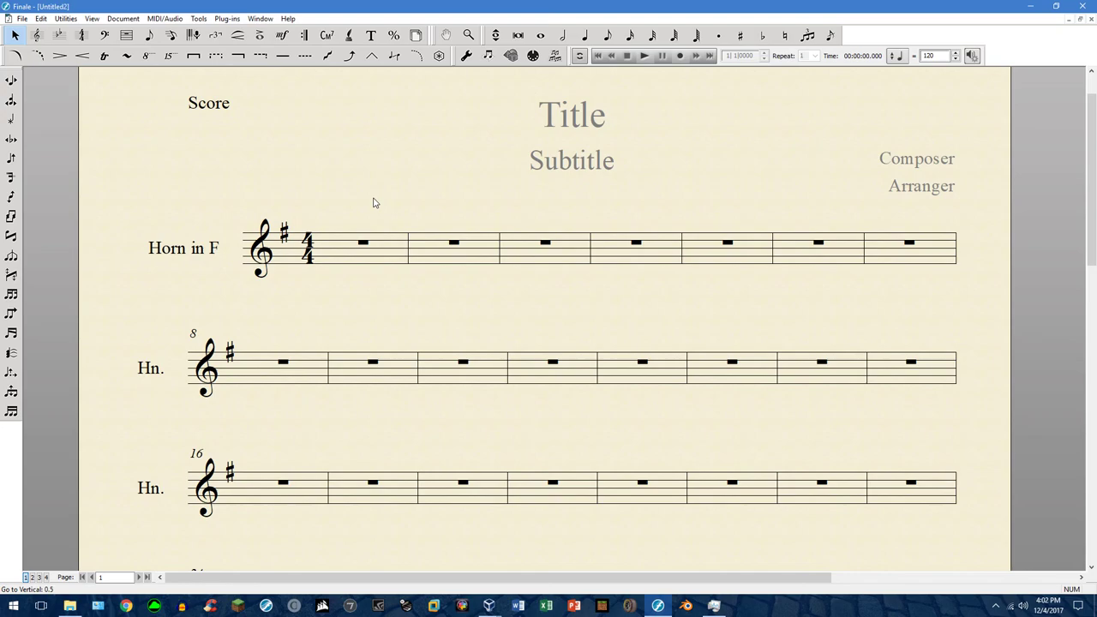
click(587, 36)
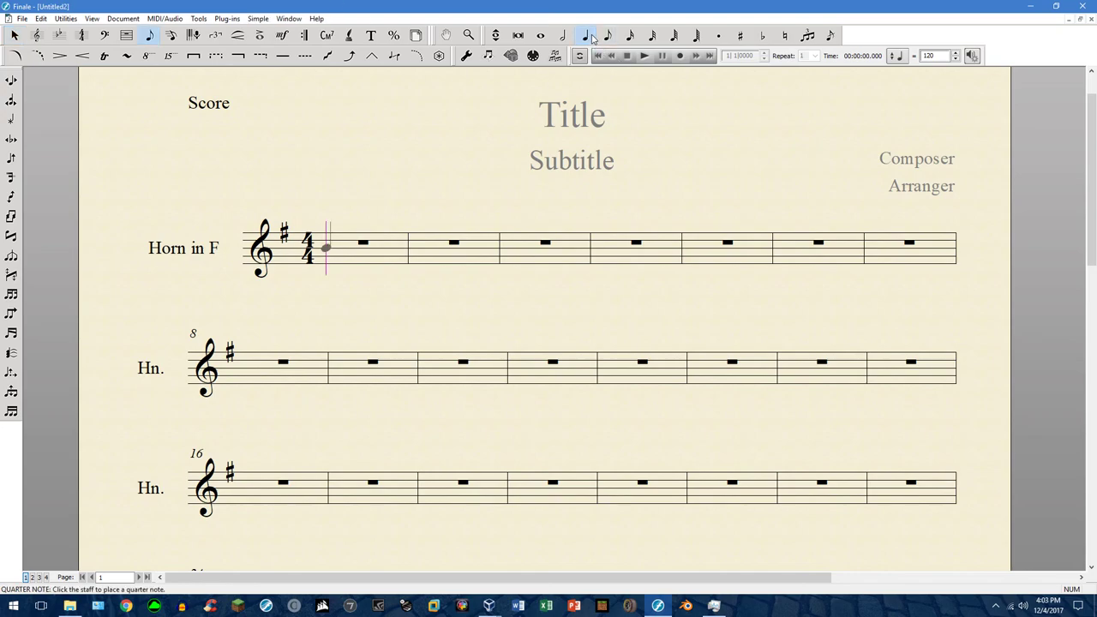
click(348, 251)
click(364, 271)
click(392, 232)
click(420, 255)
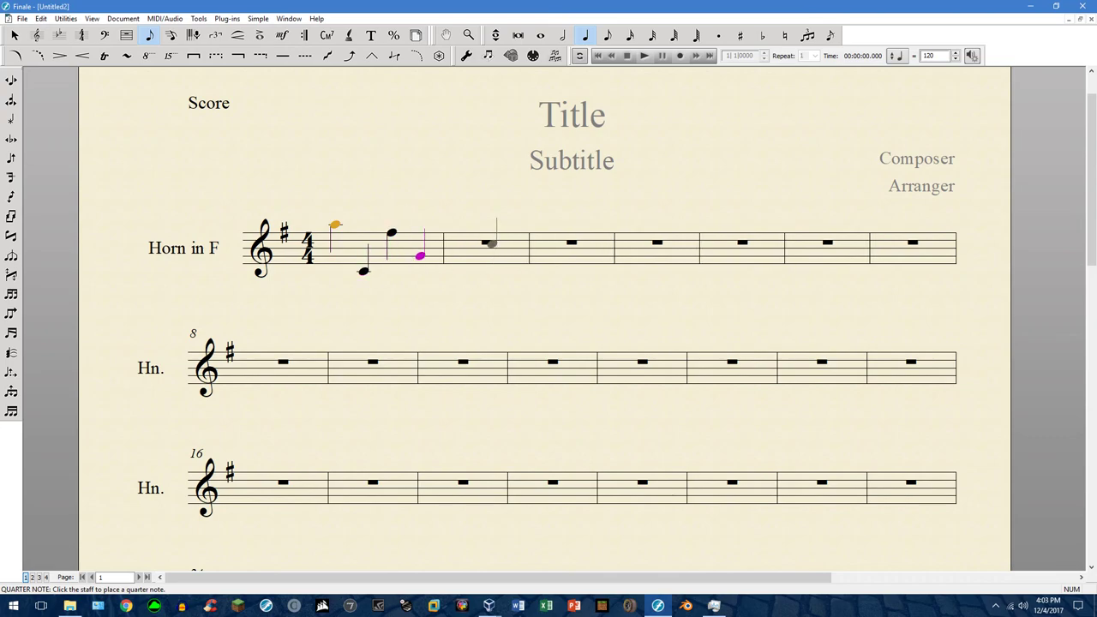
Enter two eighth notes at the start of the horn's measure 2 and lower them to the middle line.
key(alt+4)
click(493, 240)
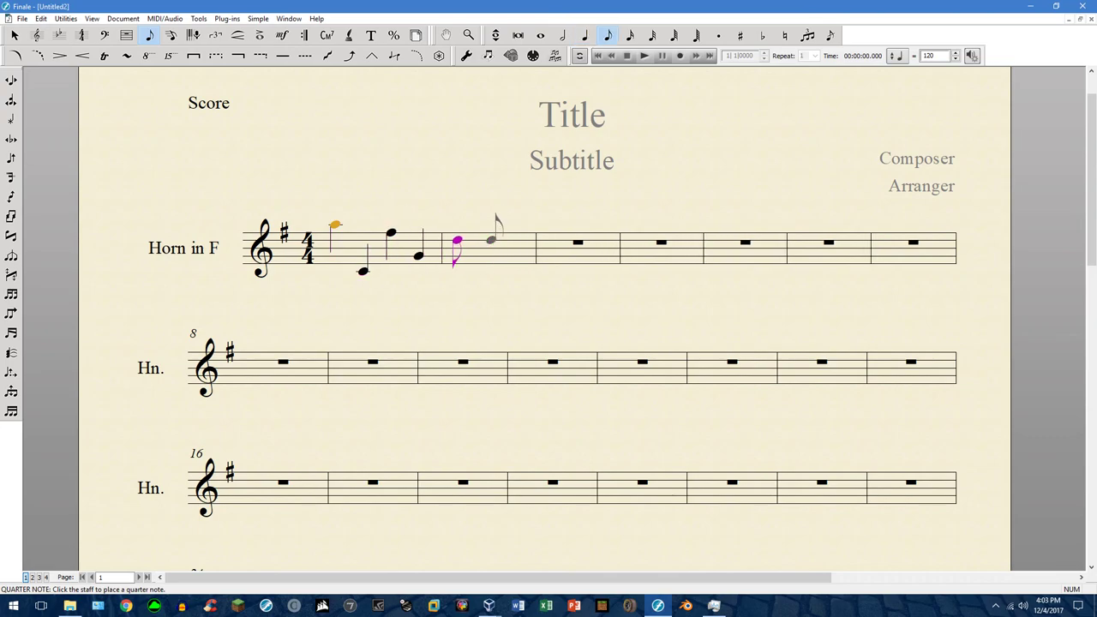
click(499, 240)
key(Left)
key(Down)
key(Down)
key(Right)
key(Down)
key(Down)
Complete the horn's measure 2 with a quarter, two eighths and a quarter note on the middle line.
key(alt+5)
click(518, 248)
key(alt+4)
click(538, 248)
click(554, 247)
key(alt+5)
click(574, 247)
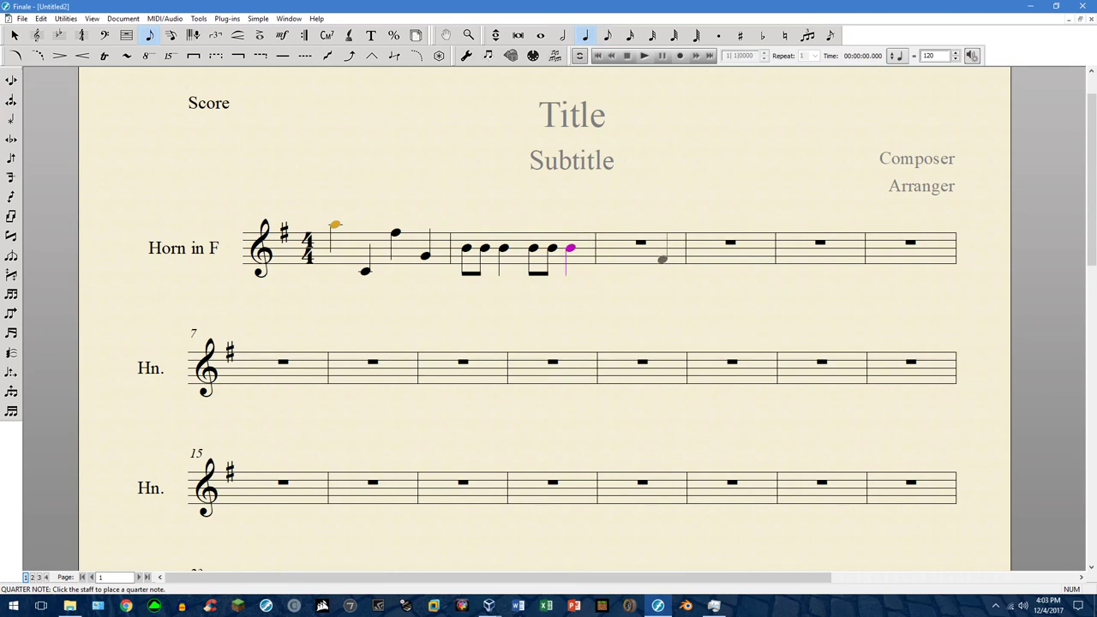
Enter four quarter notes, E5, E4, D6 and D4, in measure 3 of the horn staff.
click(611, 236)
click(623, 263)
click(651, 214)
click(679, 267)
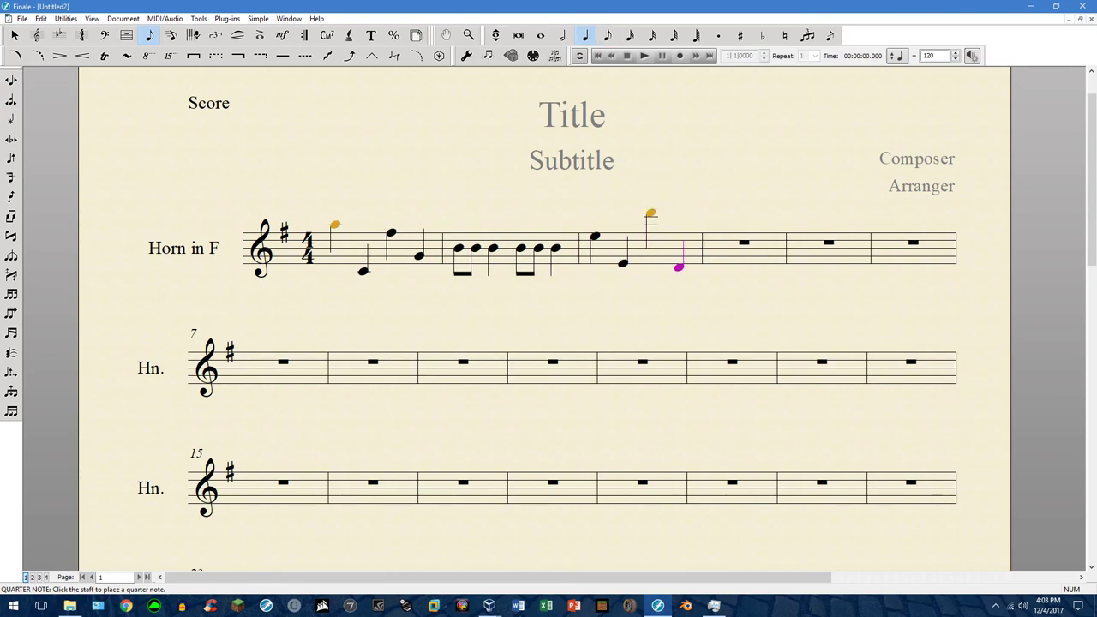
Apply the X-Noteheads staff style to measure 2 of the horn staff.
click(14, 36)
click(37, 35)
click(462, 245)
right_click(463, 245)
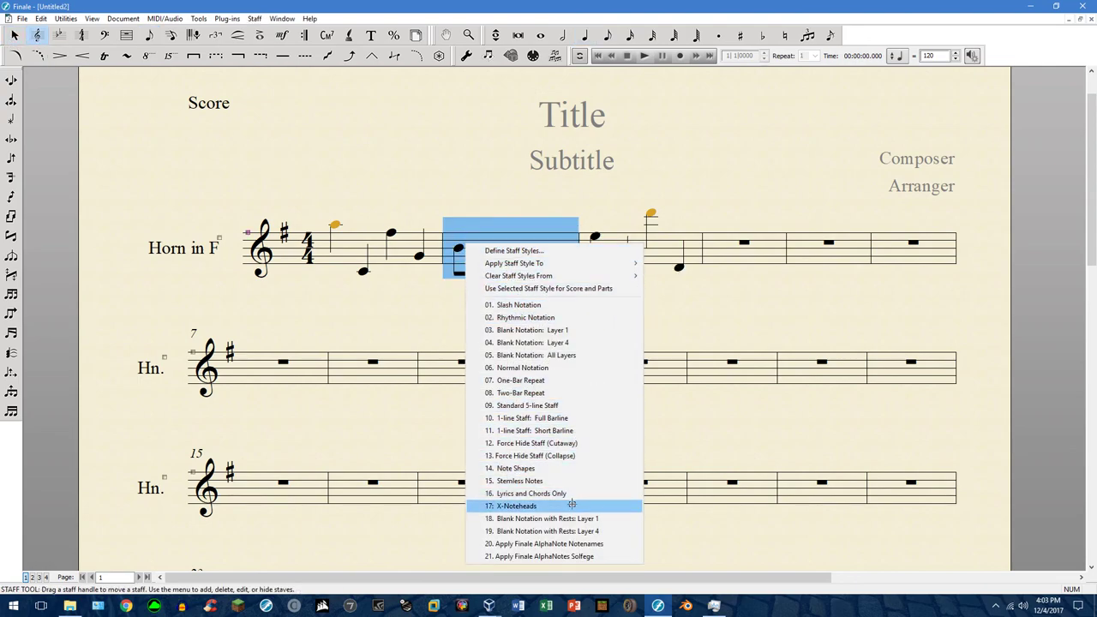
click(572, 505)
click(14, 35)
click(408, 160)
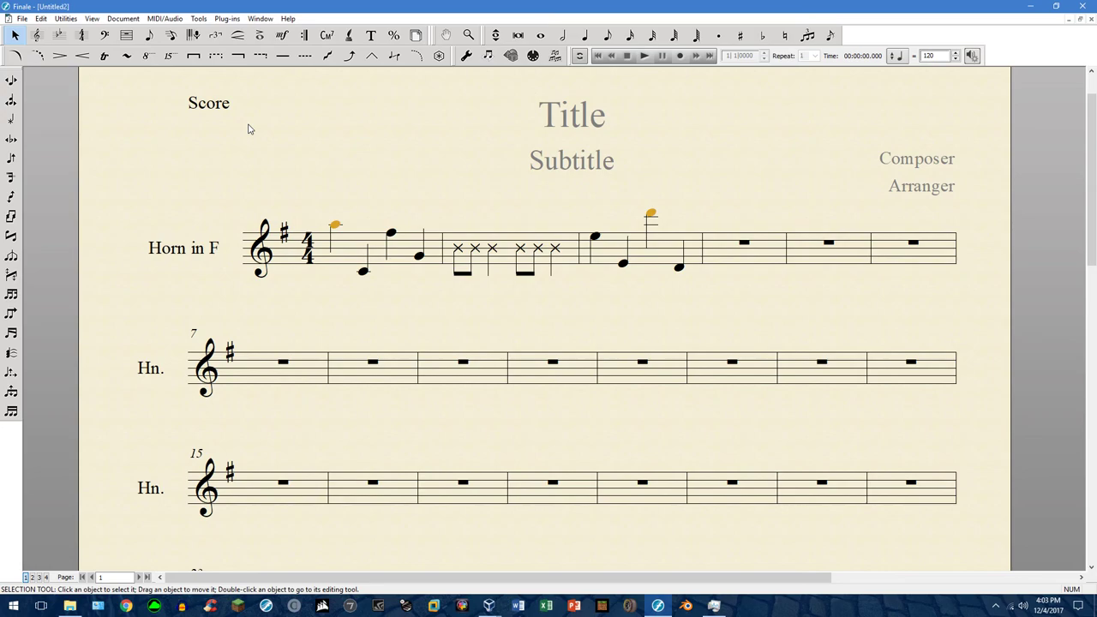
Add a Clap percussion instrument to the score through the ScoreManager.
key(ctrl+k)
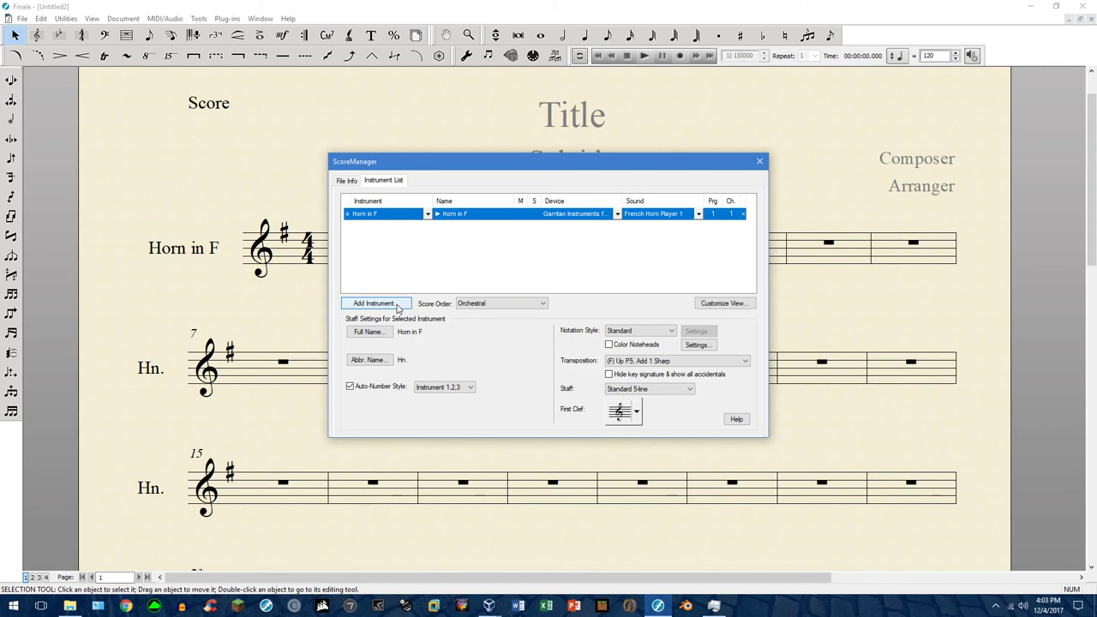
click(382, 306)
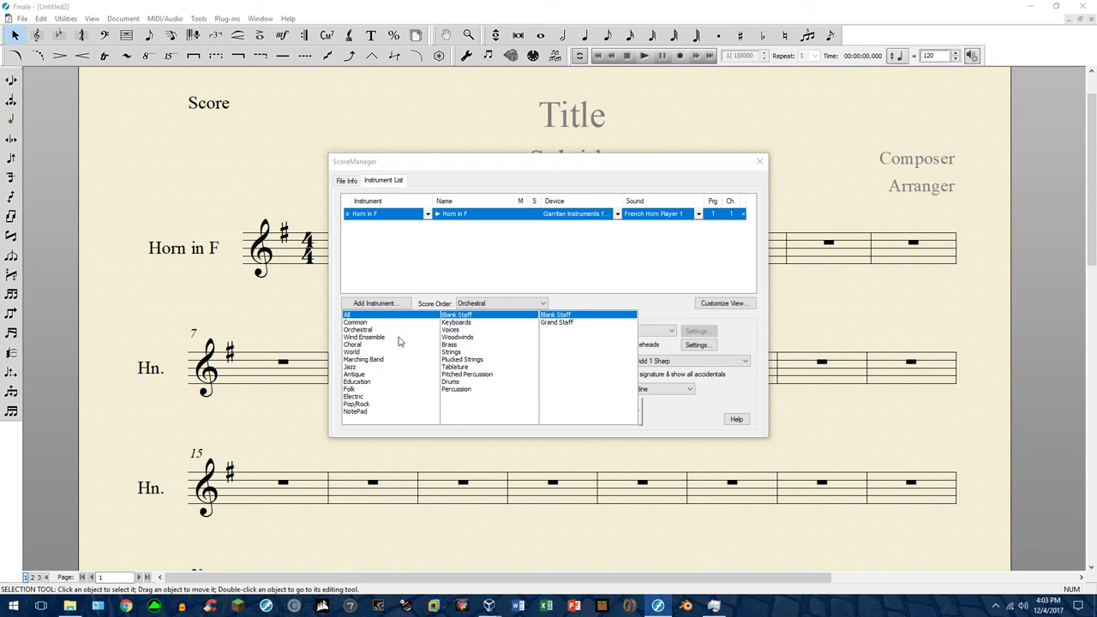
click(456, 389)
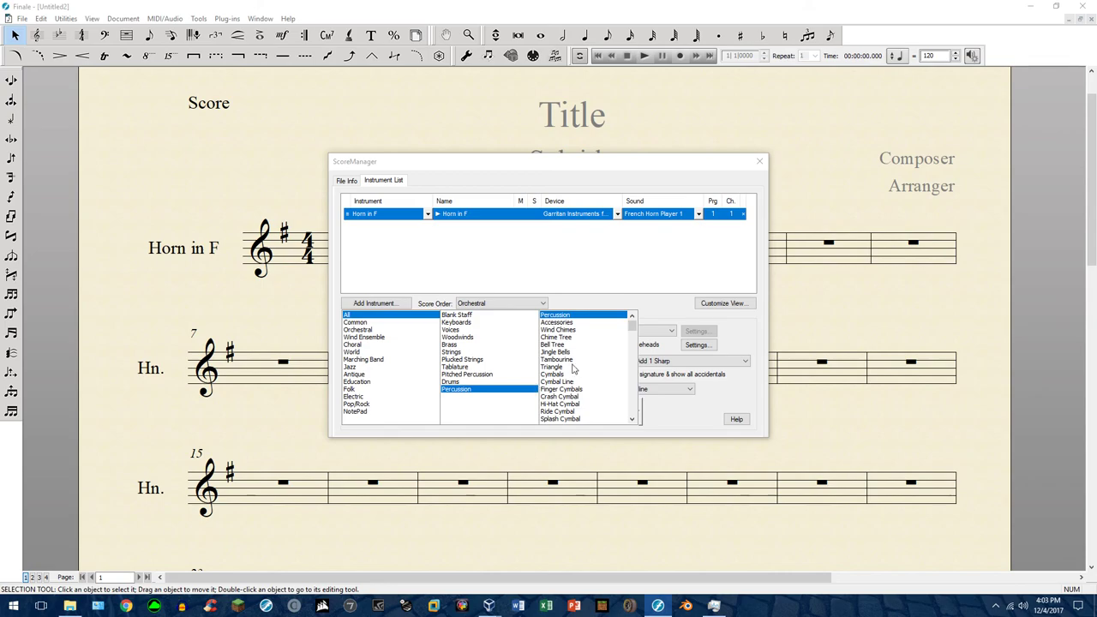
scroll(576, 367, down, 3)
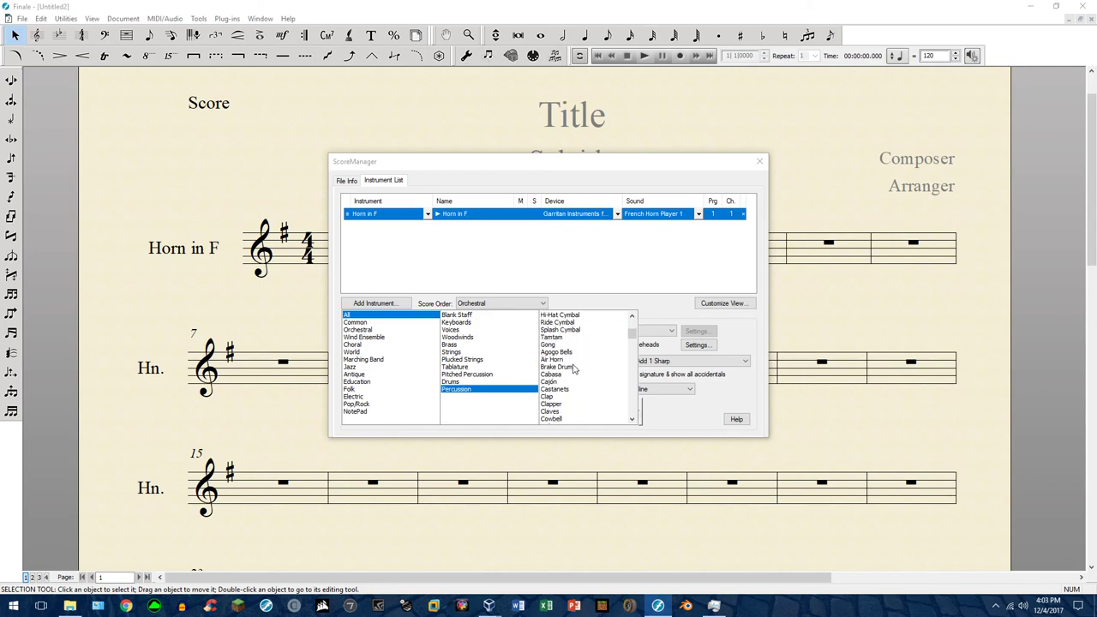
click(550, 397)
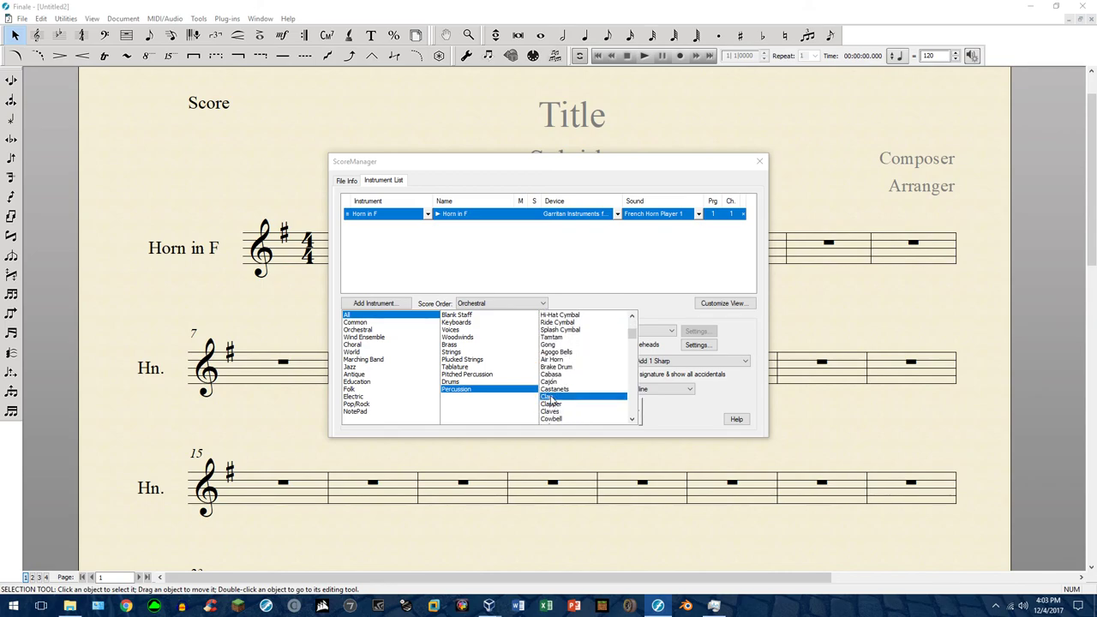
double_click(551, 398)
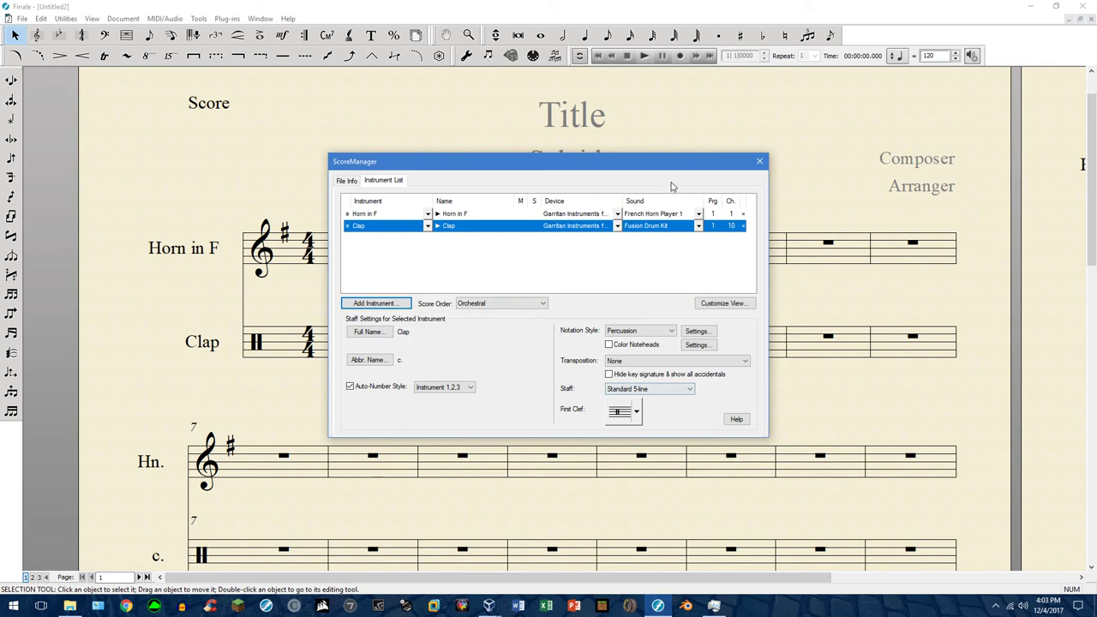
click(758, 163)
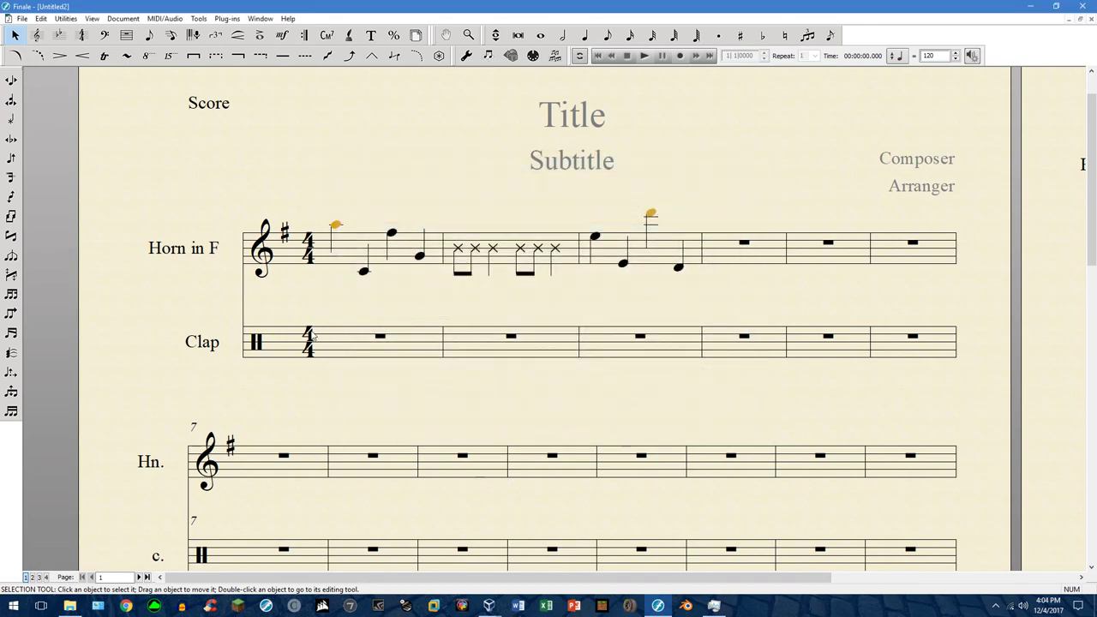
Enter two eighths, a quarter, two eighths and a quarter as Hand Clap notes in measure 2 of the Clap staff.
click(607, 36)
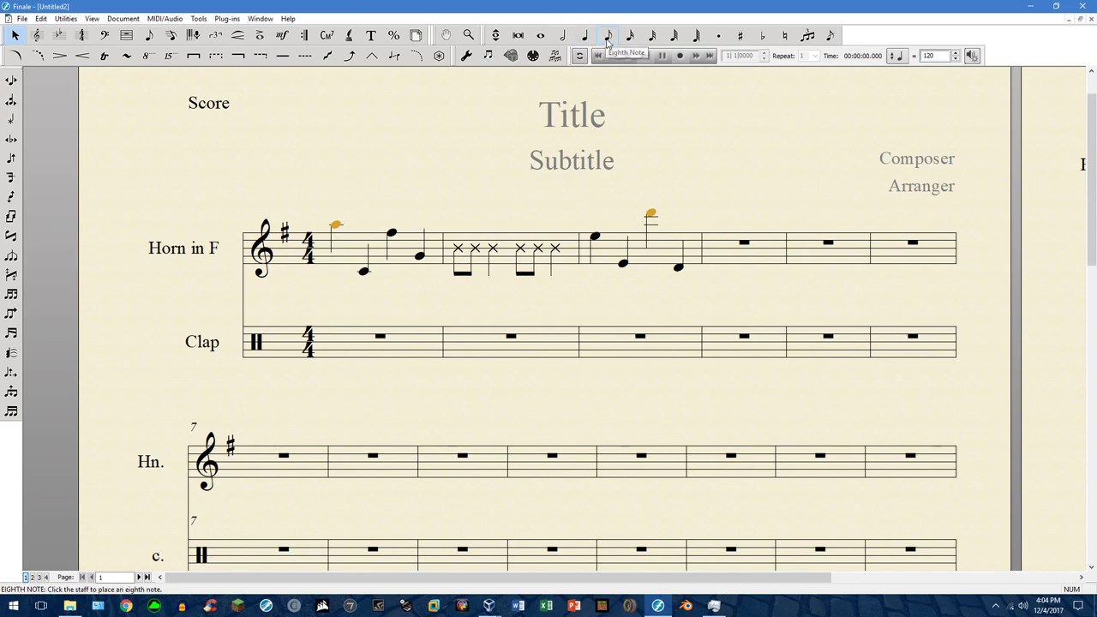
click(468, 342)
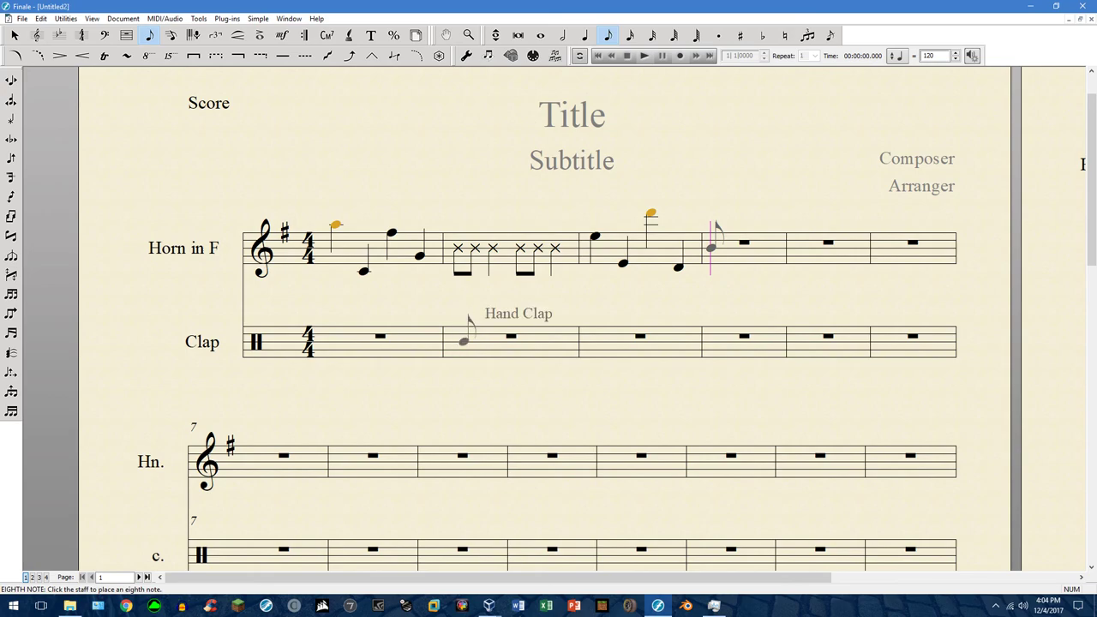
click(464, 342)
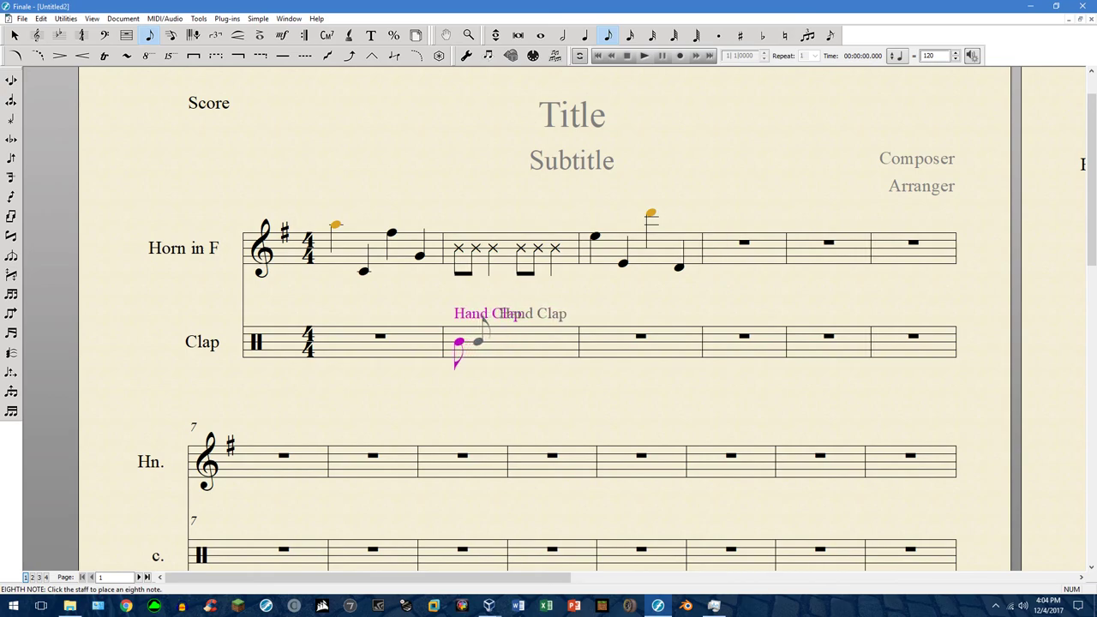
click(476, 339)
click(493, 341)
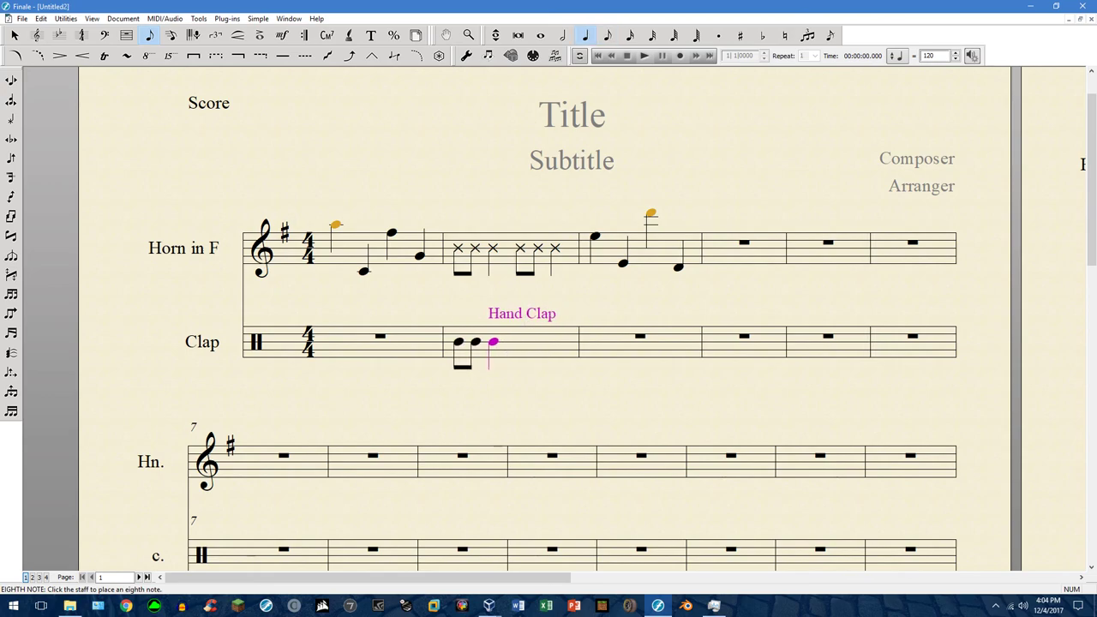
click(520, 341)
click(539, 341)
key(5)
click(557, 341)
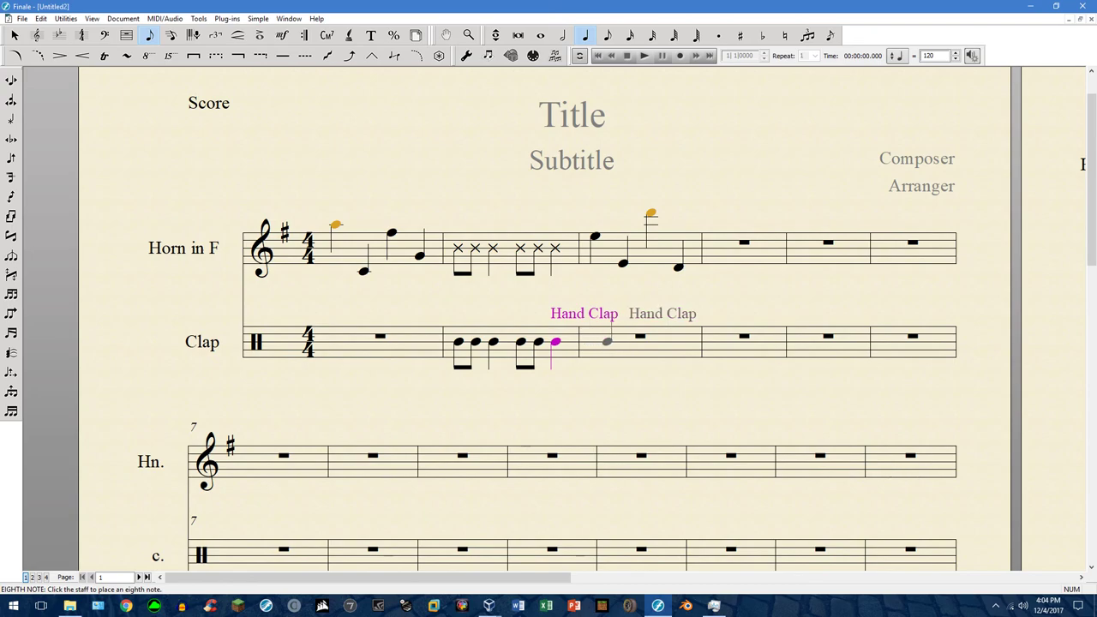
click(15, 36)
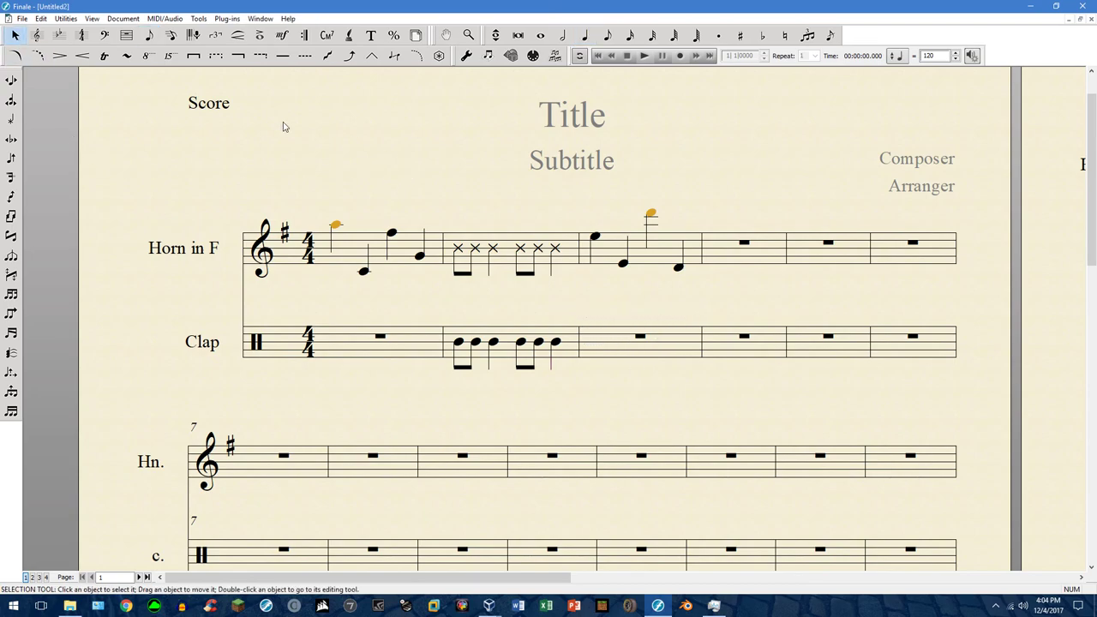
Apply the Force Hide Staff (Collapse) style to the whole Clap staff, from measure 1 through measure 31.
click(36, 35)
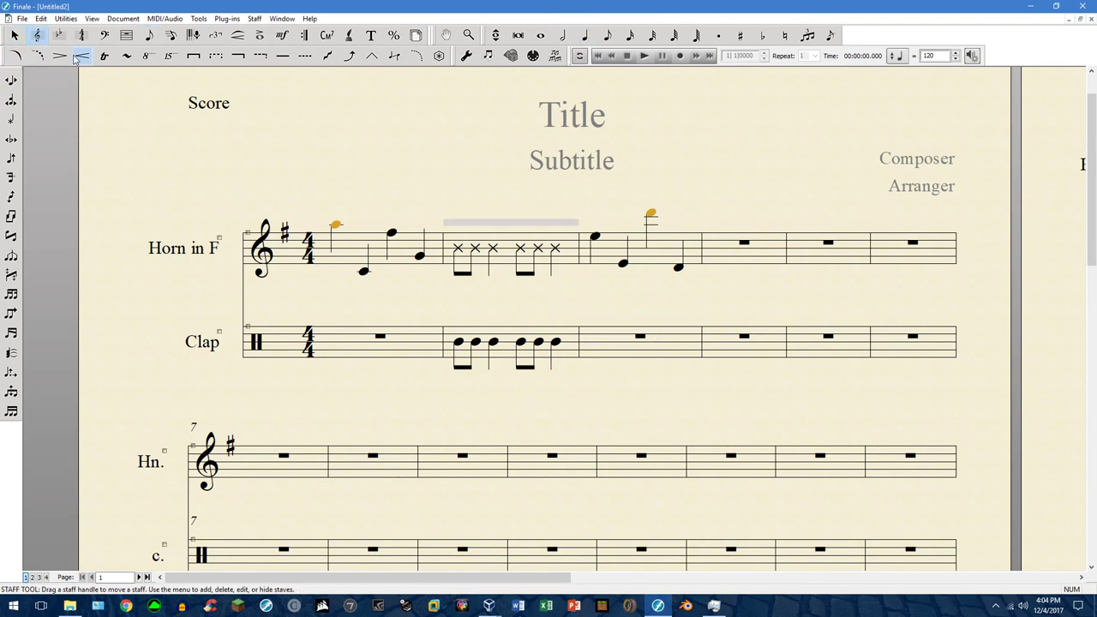
click(348, 341)
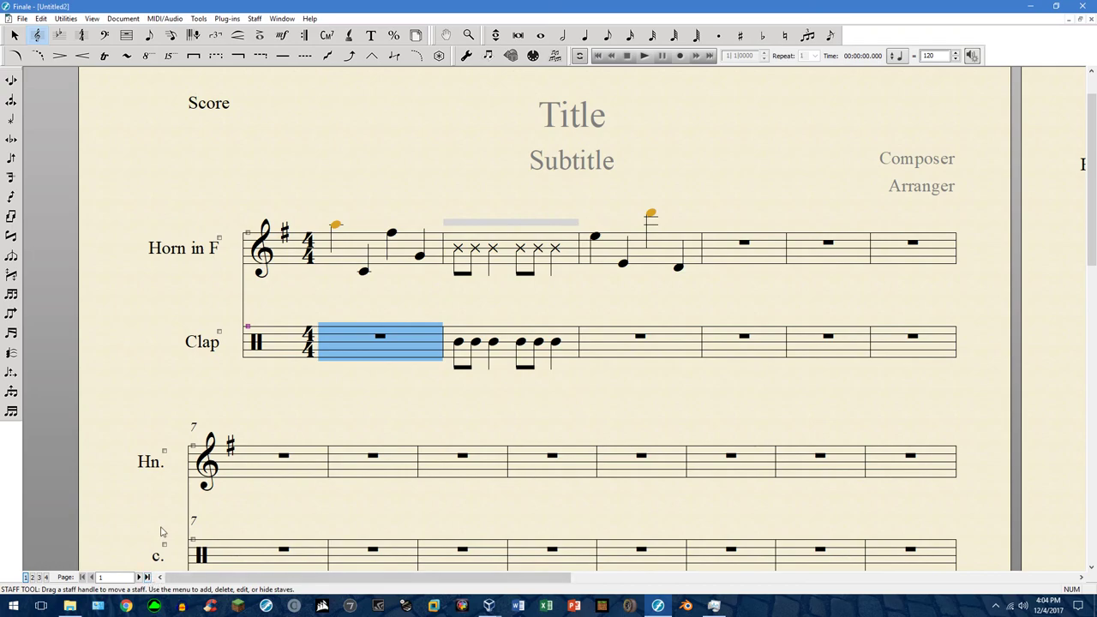
key(Page_Down)
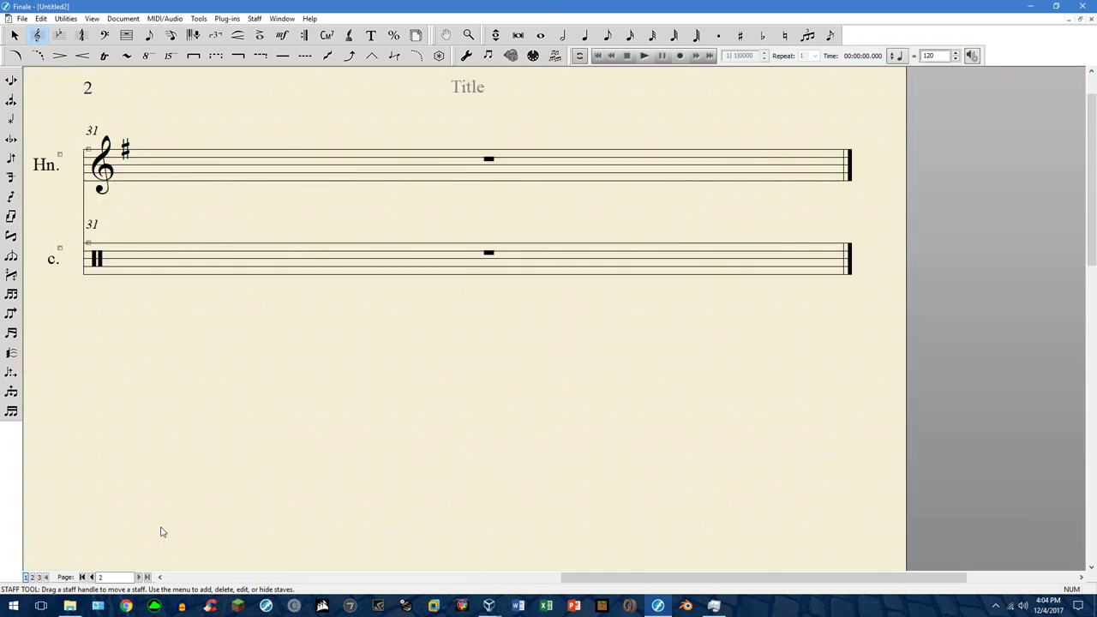
click(653, 261)
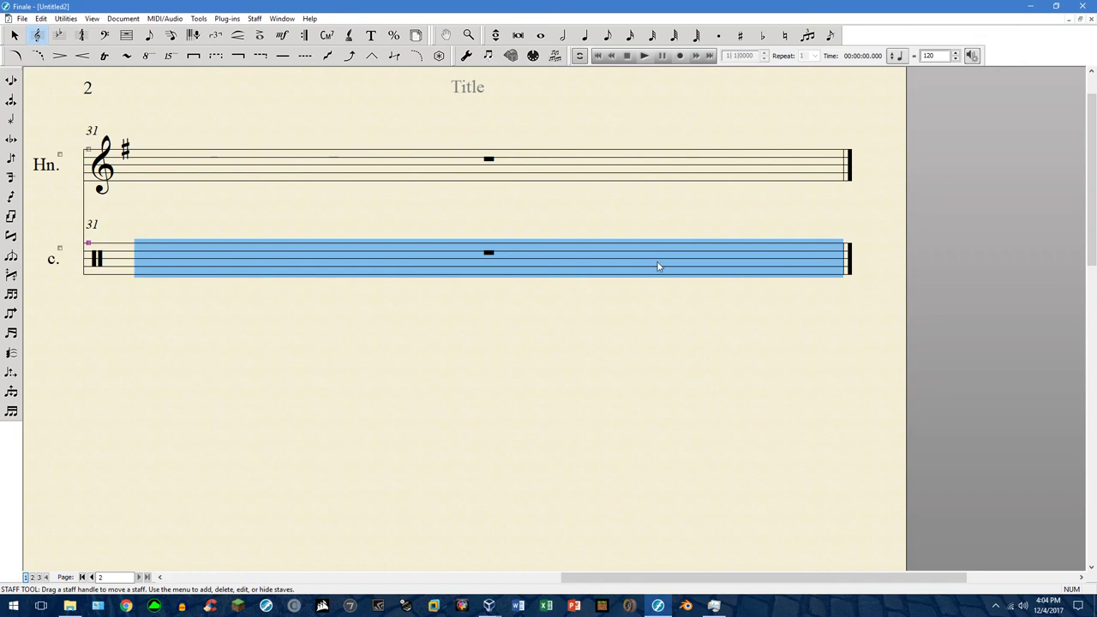
drag(617, 577, 312, 576)
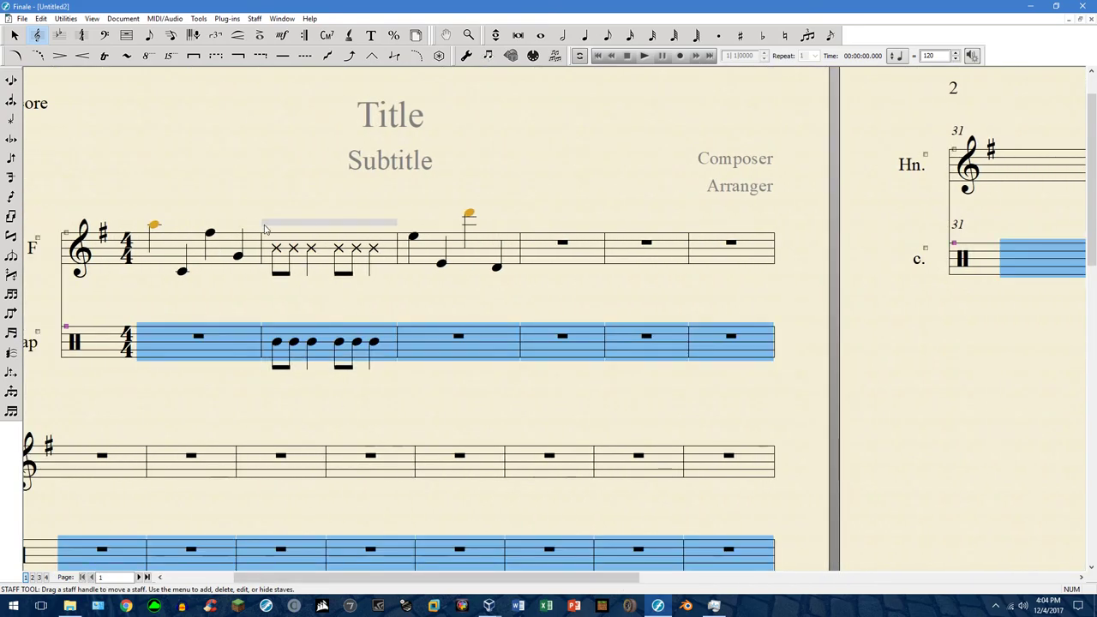
click(147, 578)
right_click(550, 262)
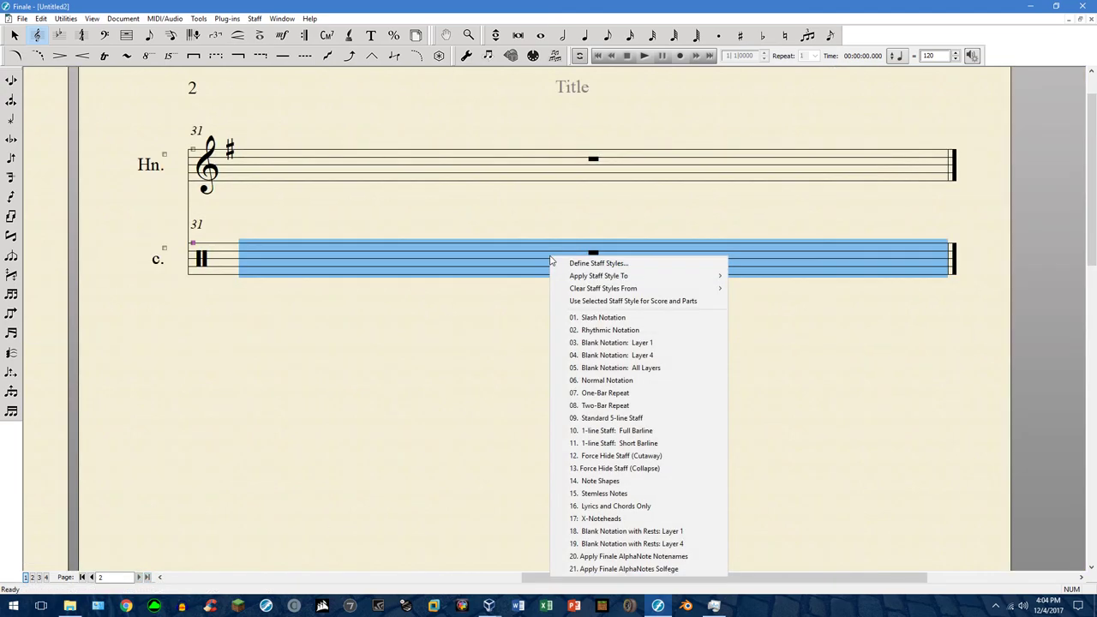
click(655, 469)
Check the score layout with the Clap staff hidden and play back the opening measures.
drag(656, 578, 350, 556)
scroll(417, 472, down, 2)
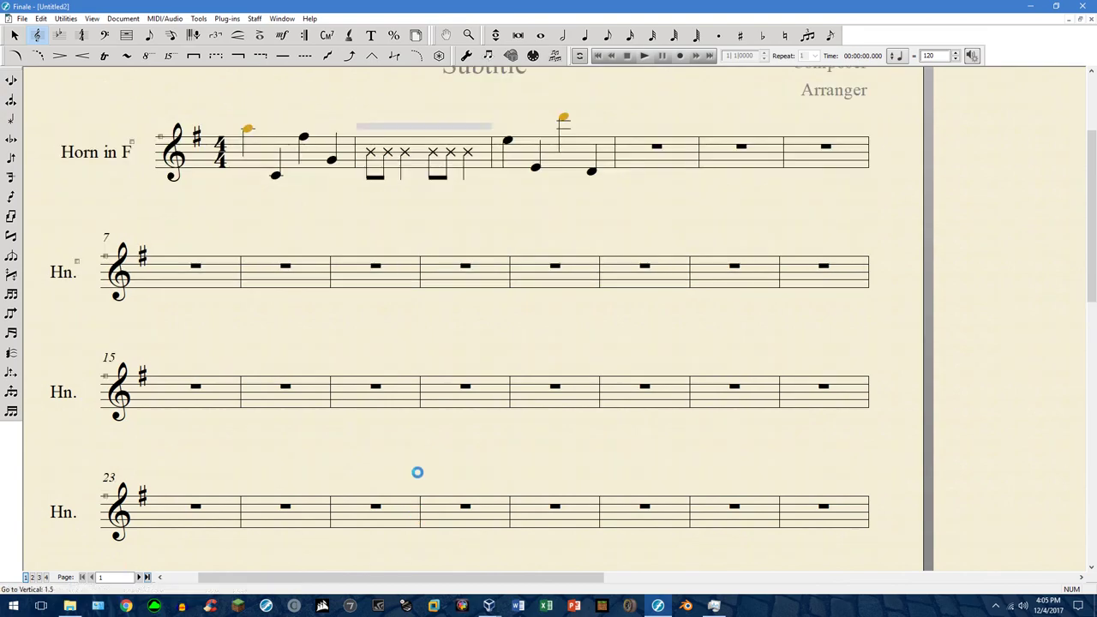
scroll(418, 473, down, 4)
scroll(423, 472, up, 2)
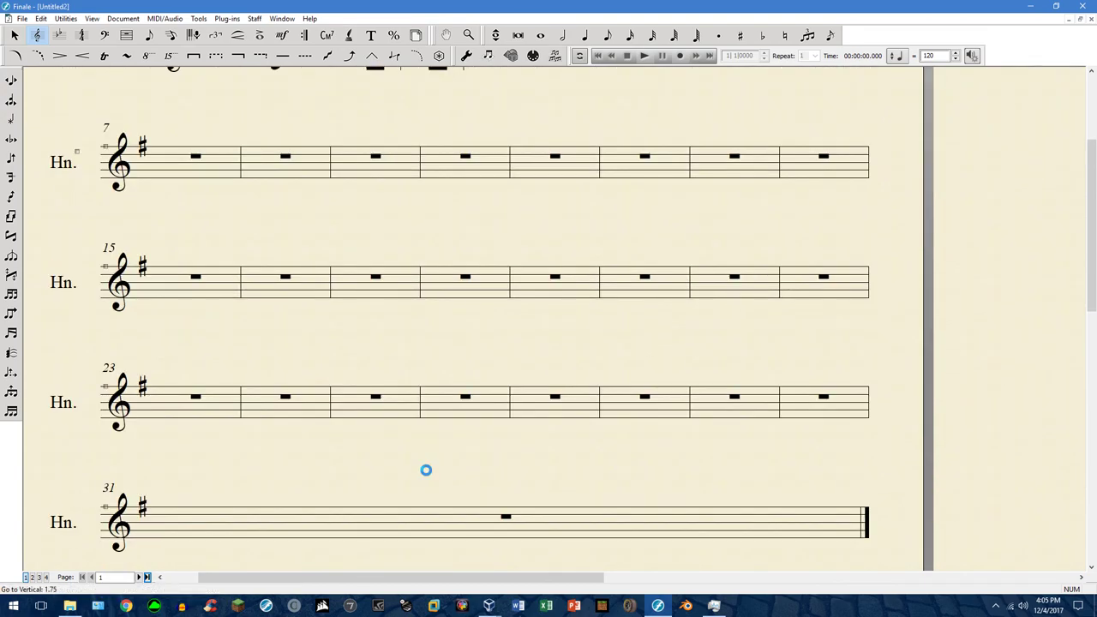
scroll(426, 469, up, 4)
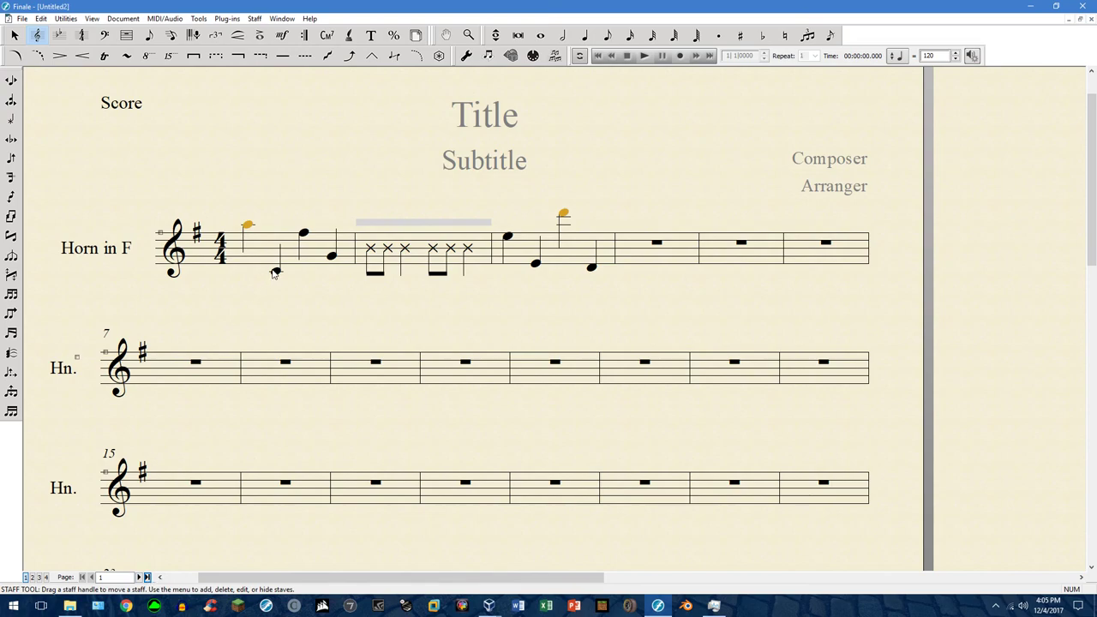
click(645, 55)
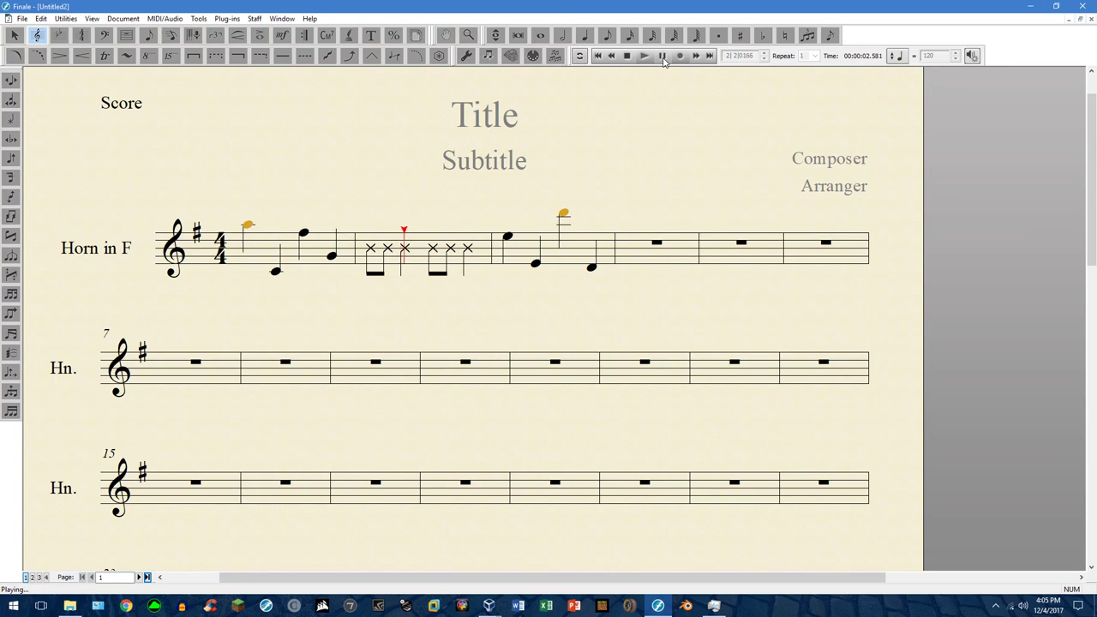
click(662, 56)
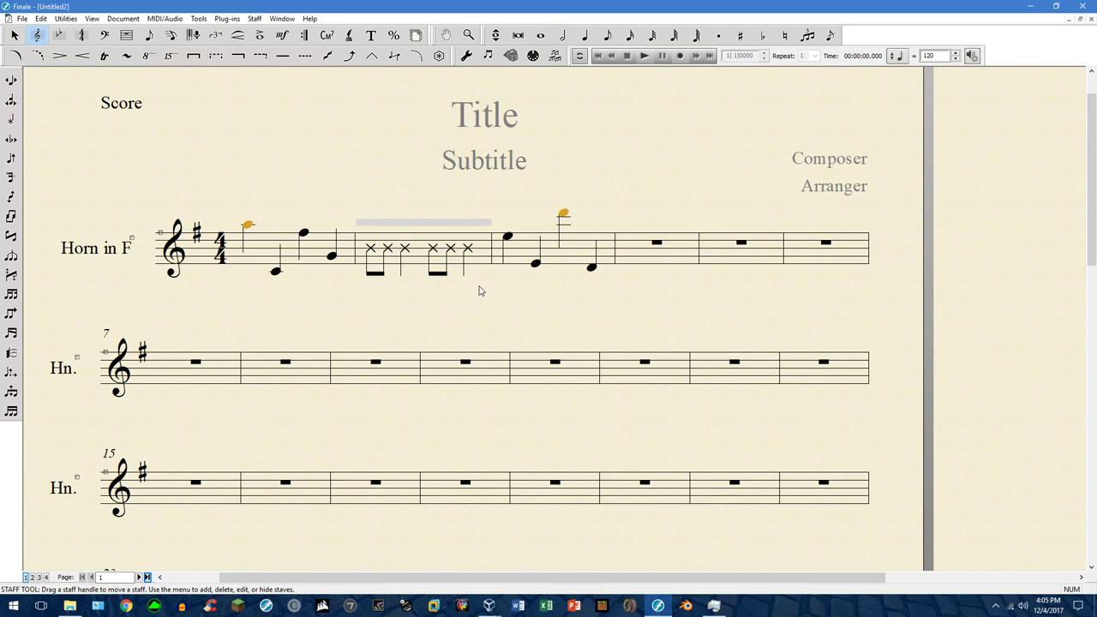
Nudge the horn's second system down slightly, and undo both that move and the hiding of the Clap staff.
mouse_move(104, 354)
mouse_down()
mouse_move(104, 335)
mouse_move(105, 360)
mouse_up()
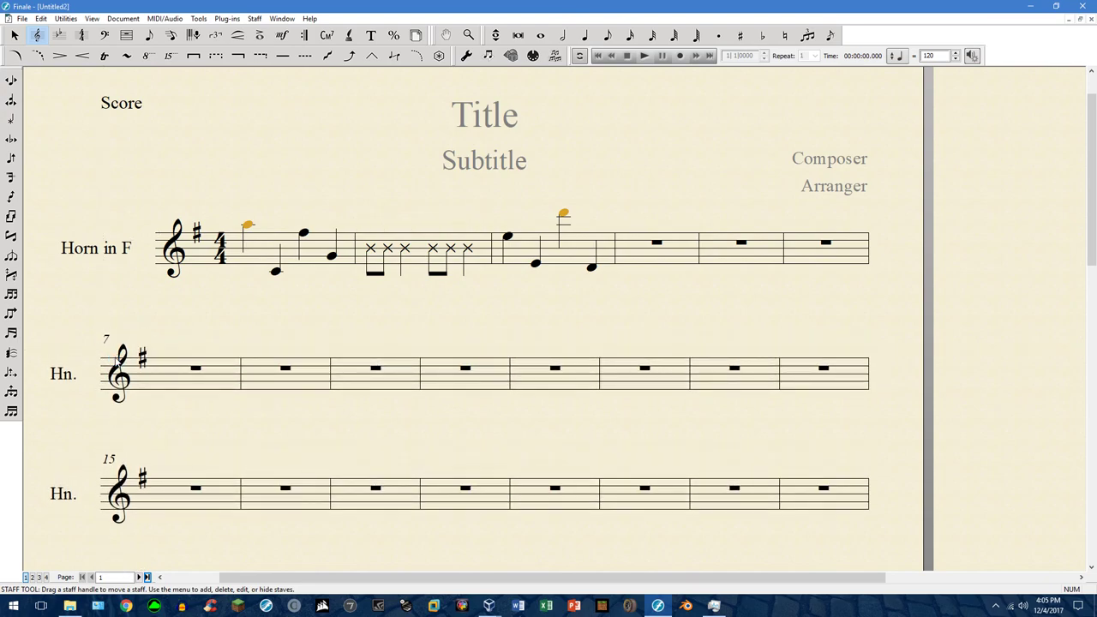
click(343, 324)
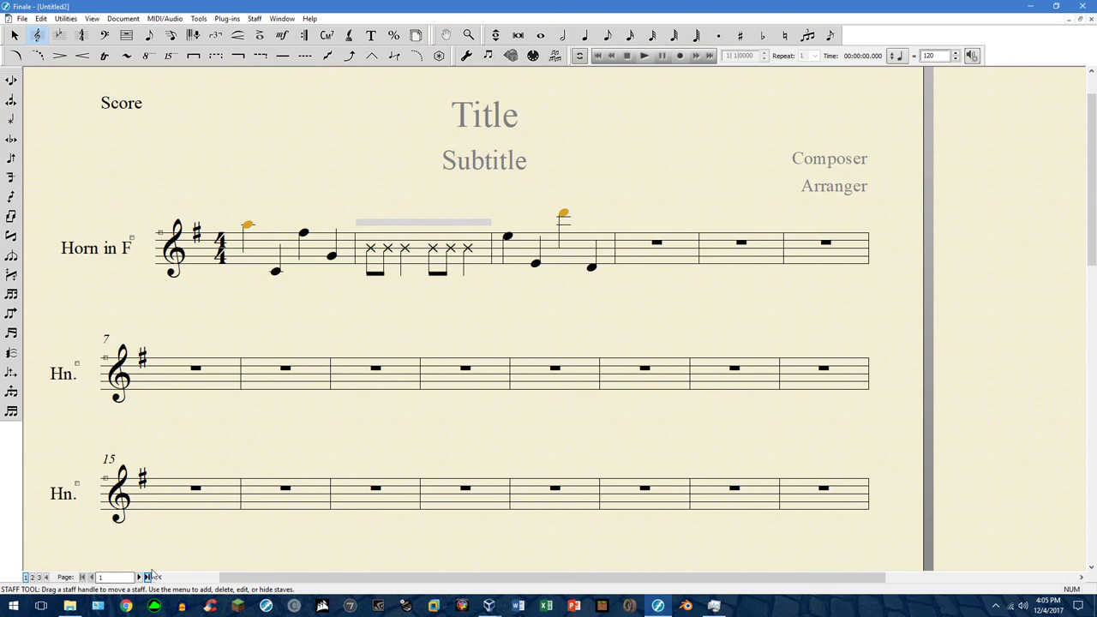
key(ctrl+z)
key(ctrl+z)
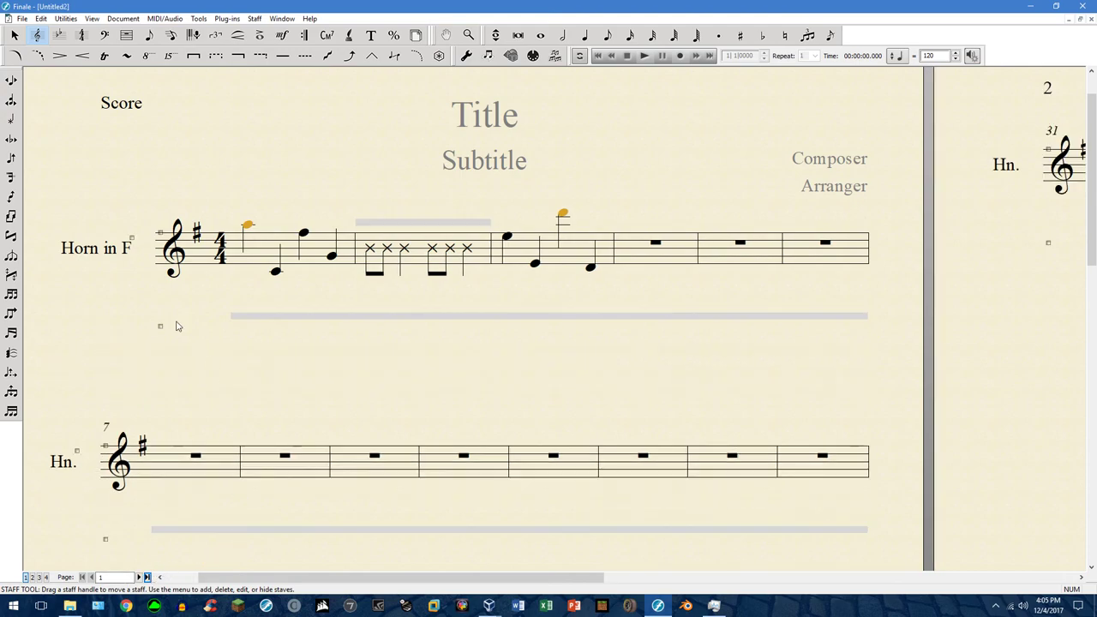
key(ctrl+z)
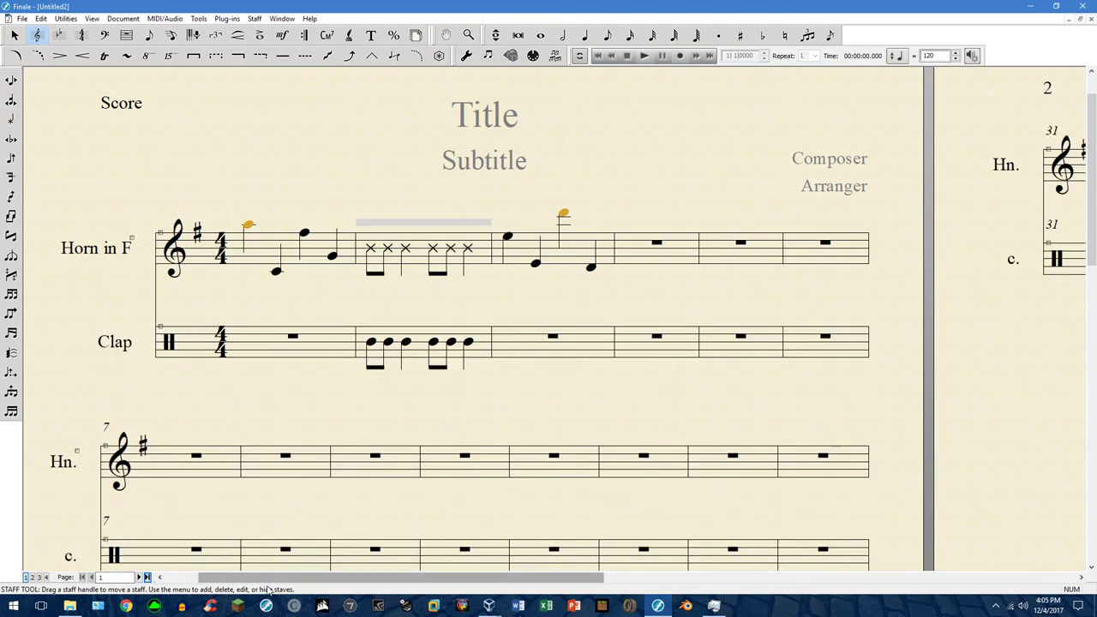
Apply the Force Hide Staff (Cutaway) style to the Clap staff from measure 1 through measure 31.
click(277, 349)
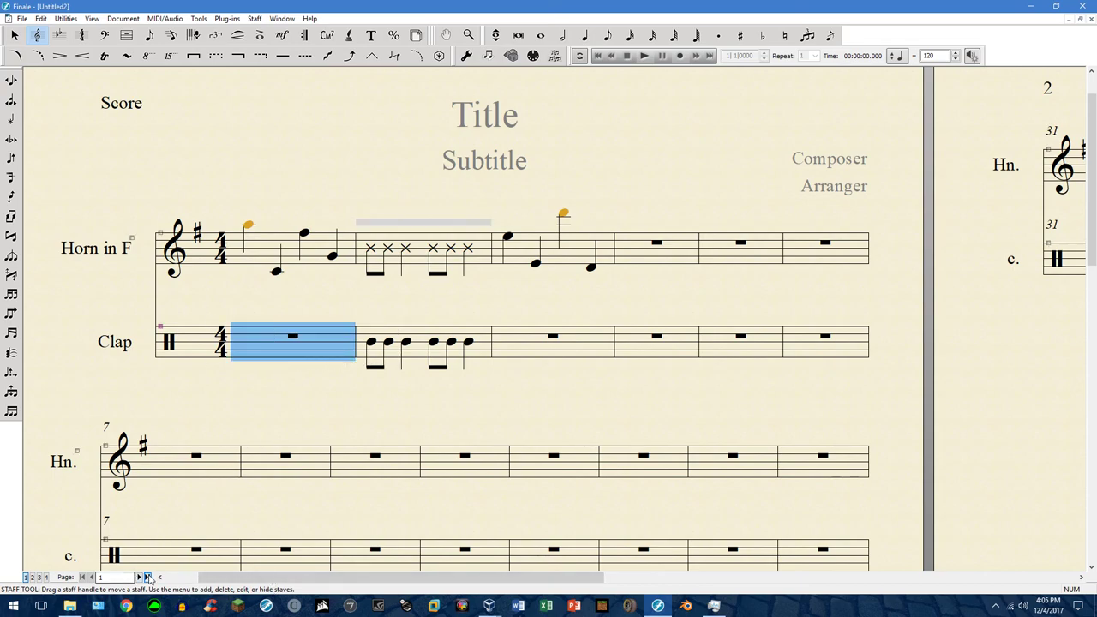
click(139, 577)
click(781, 269)
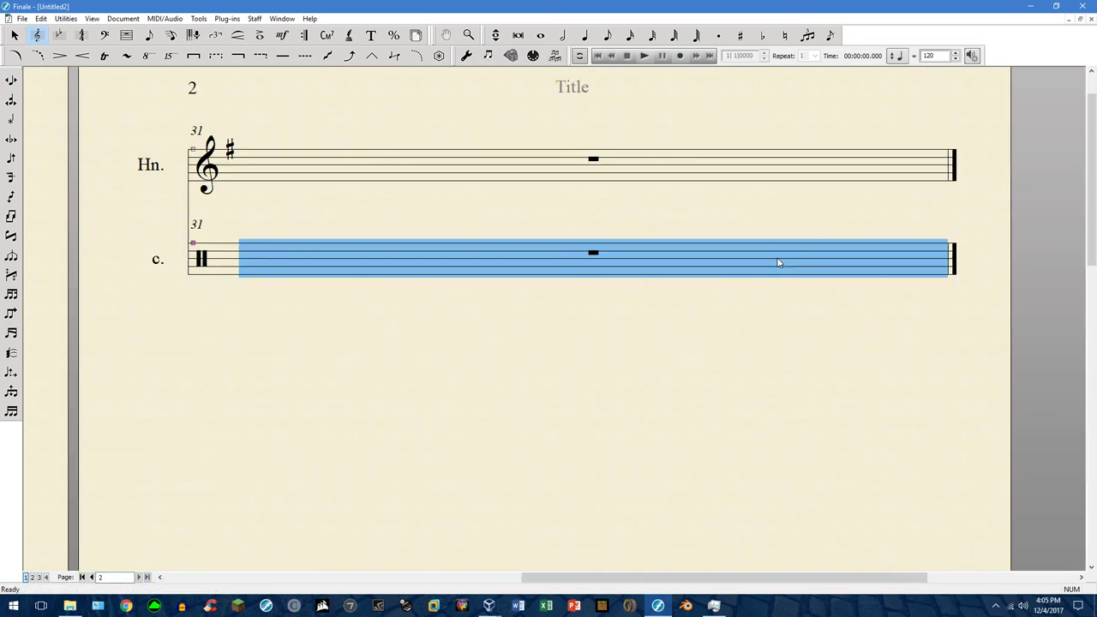
right_click(781, 269)
click(847, 458)
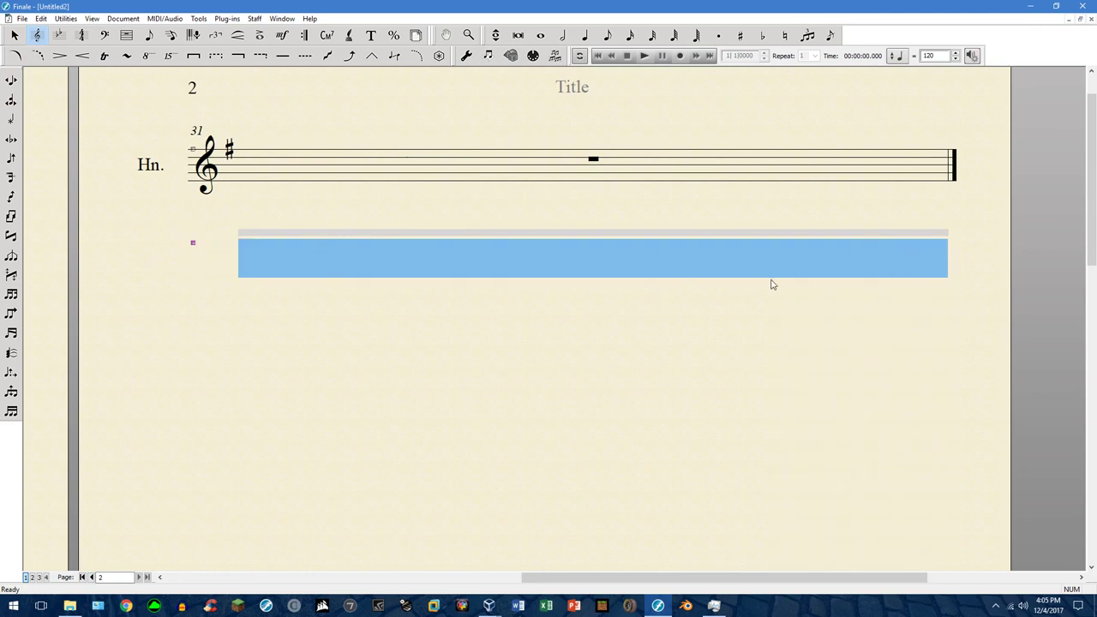
drag(630, 576, 383, 515)
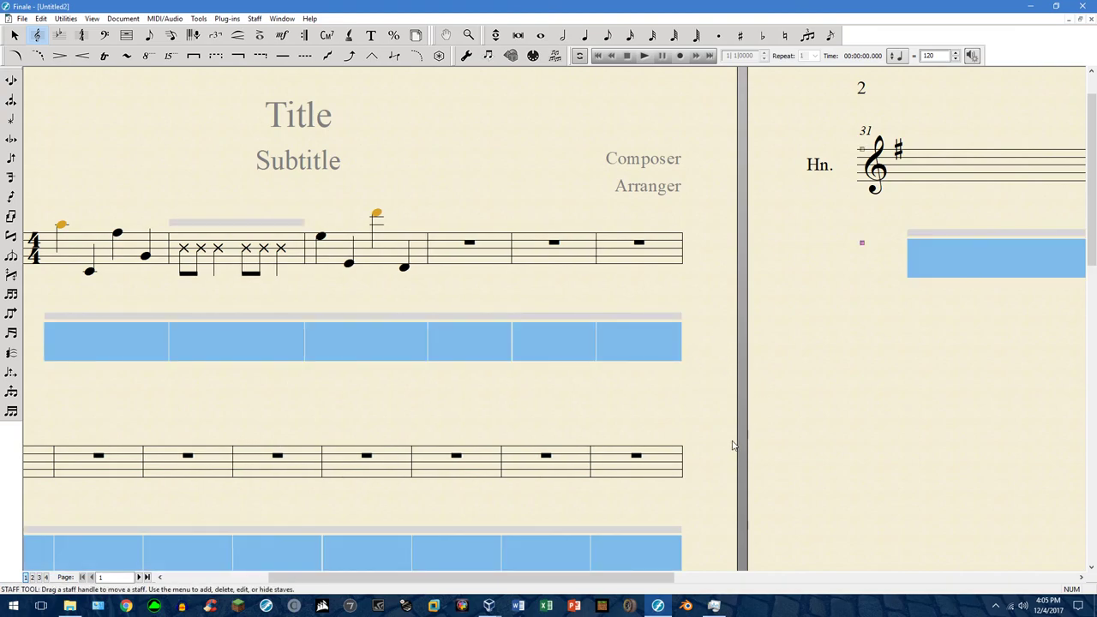
Replace the Cutaway style on the whole Clap staff with Force Hide Staff (Collapse).
right_click(954, 254)
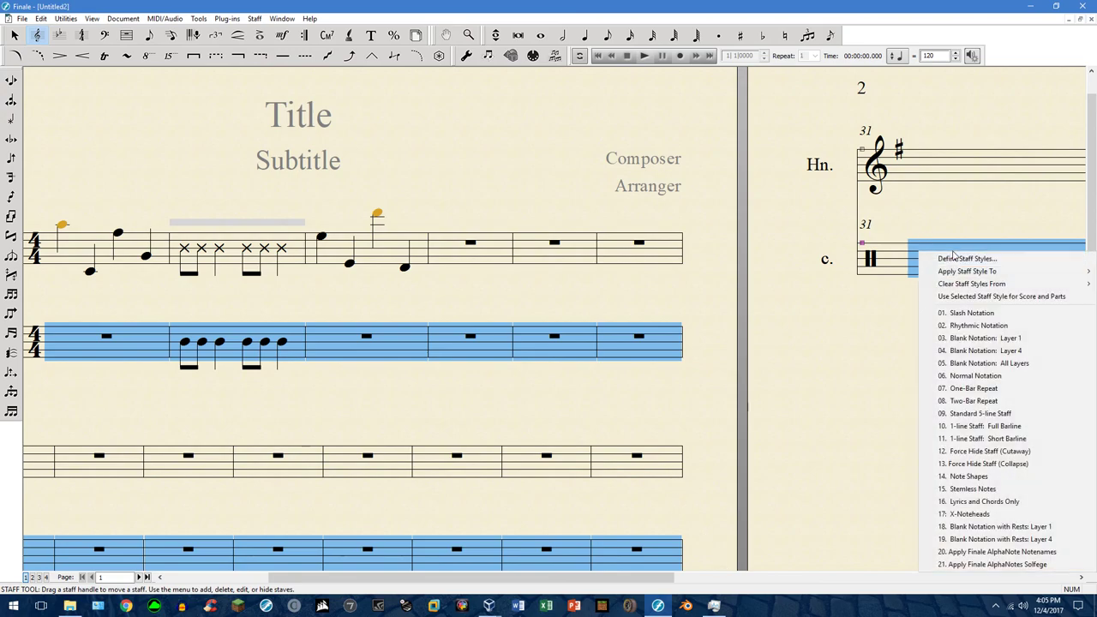
click(1001, 465)
drag(614, 576, 504, 582)
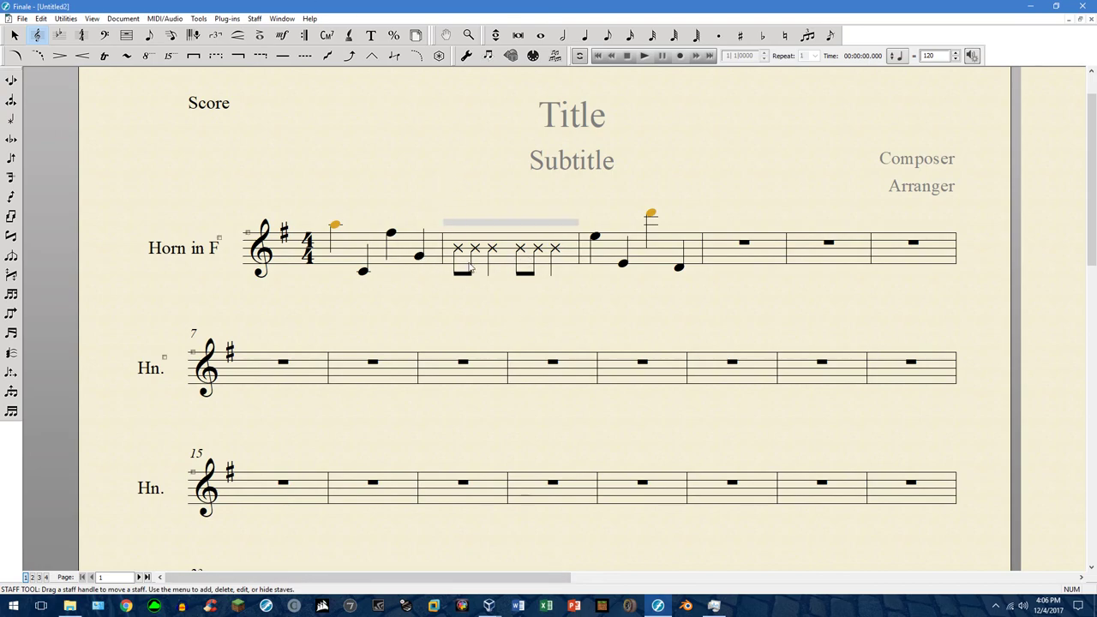
Create a Miscellaneous expression reading Off with Key Velocity playback set to 0, and assign it to the start of horn measure 2.
click(283, 36)
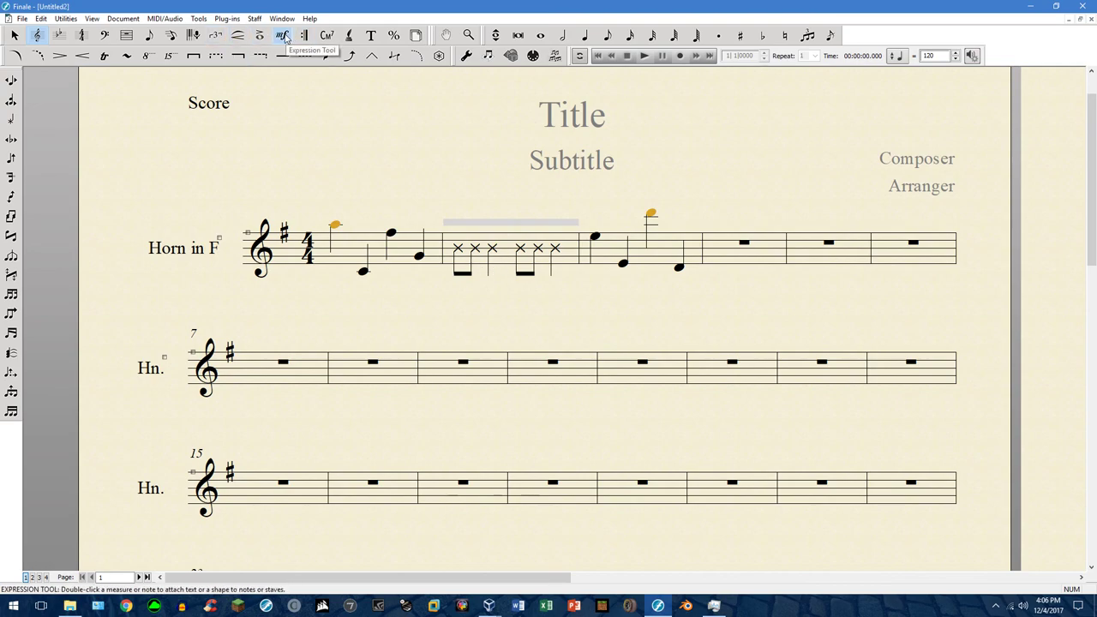
double_click(455, 285)
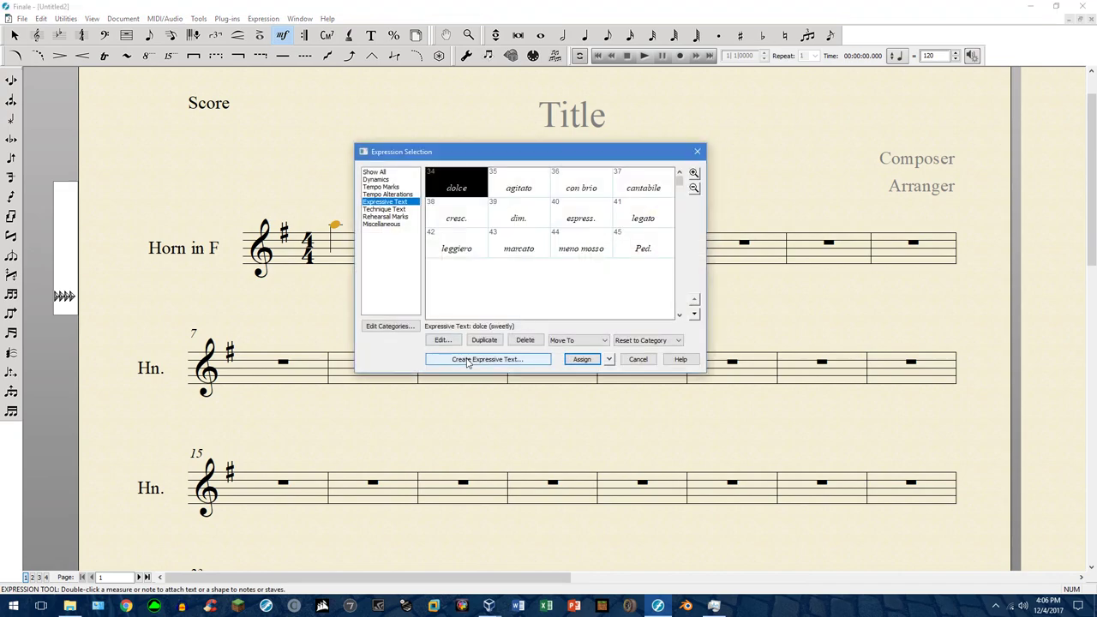
click(381, 223)
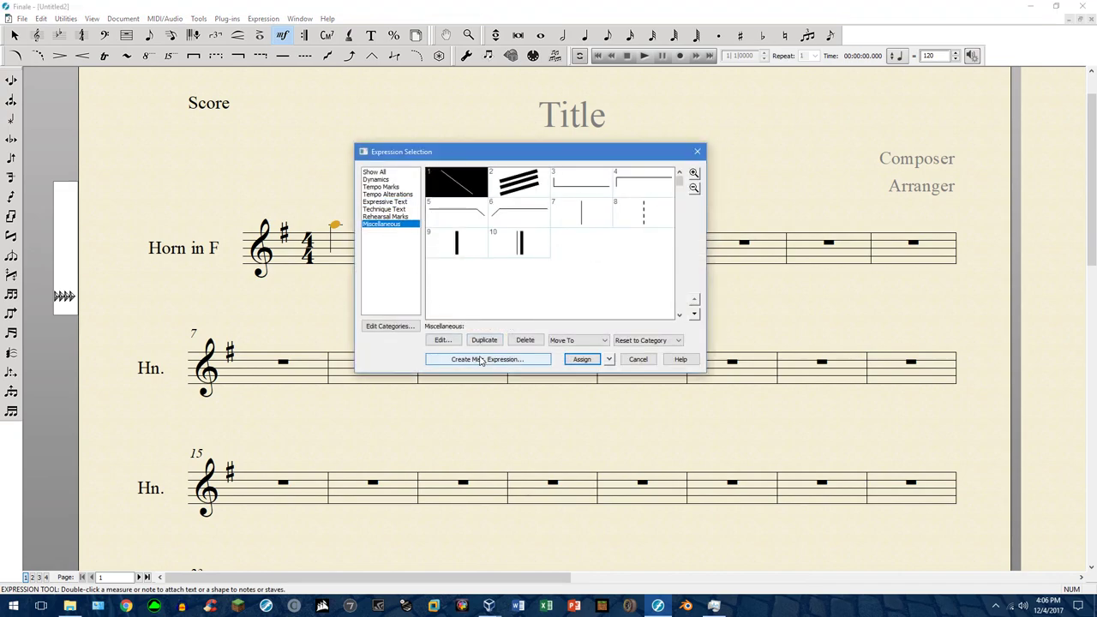
click(487, 359)
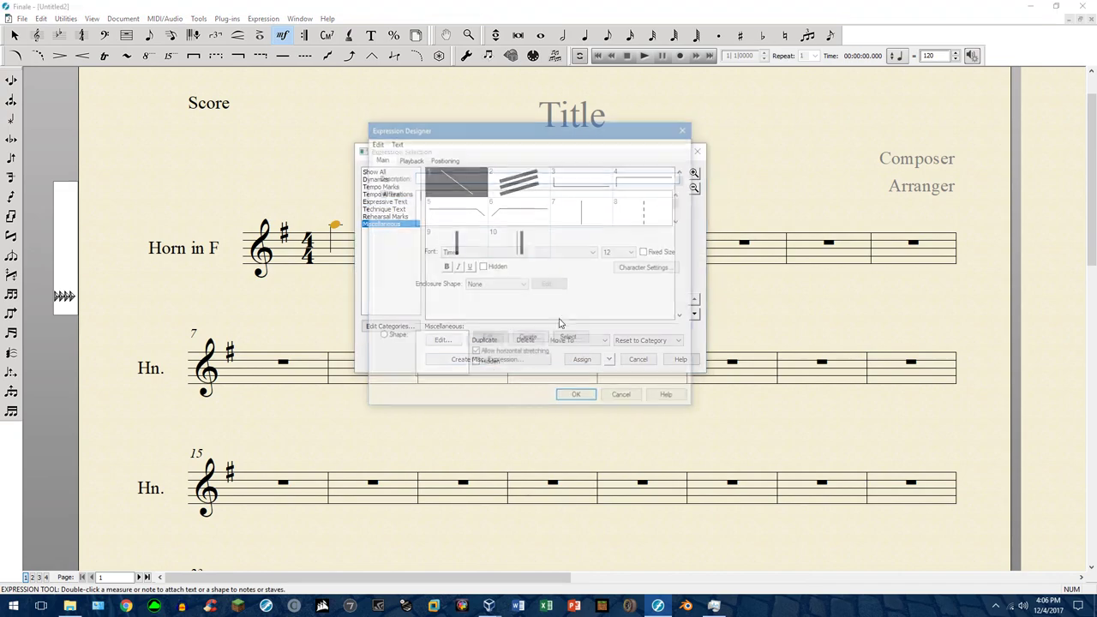
click(408, 160)
click(430, 192)
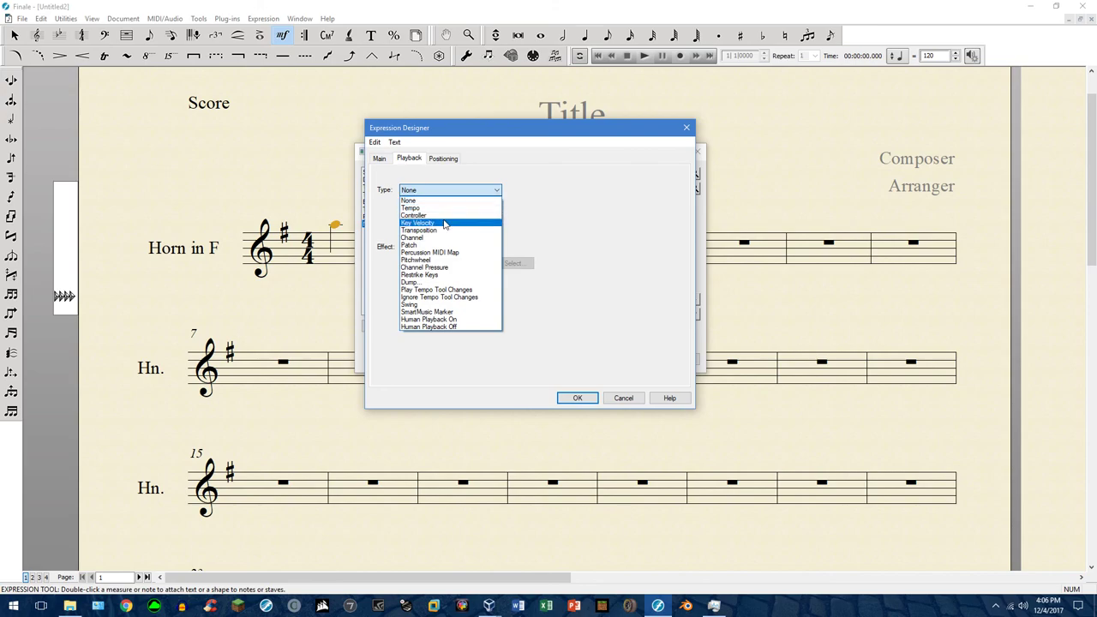
click(428, 215)
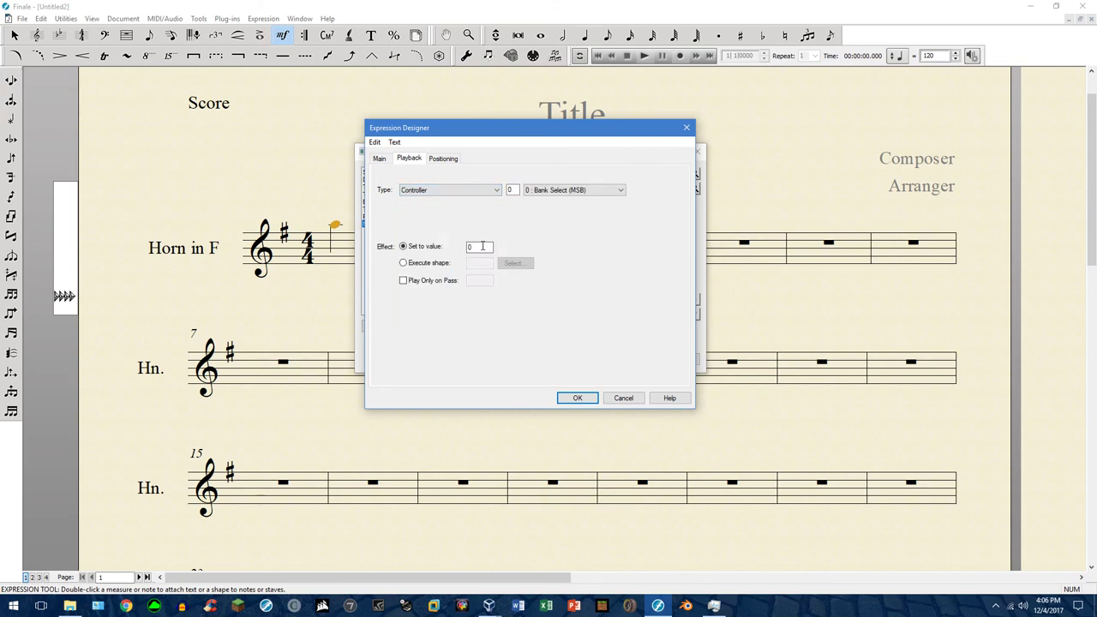
click(450, 191)
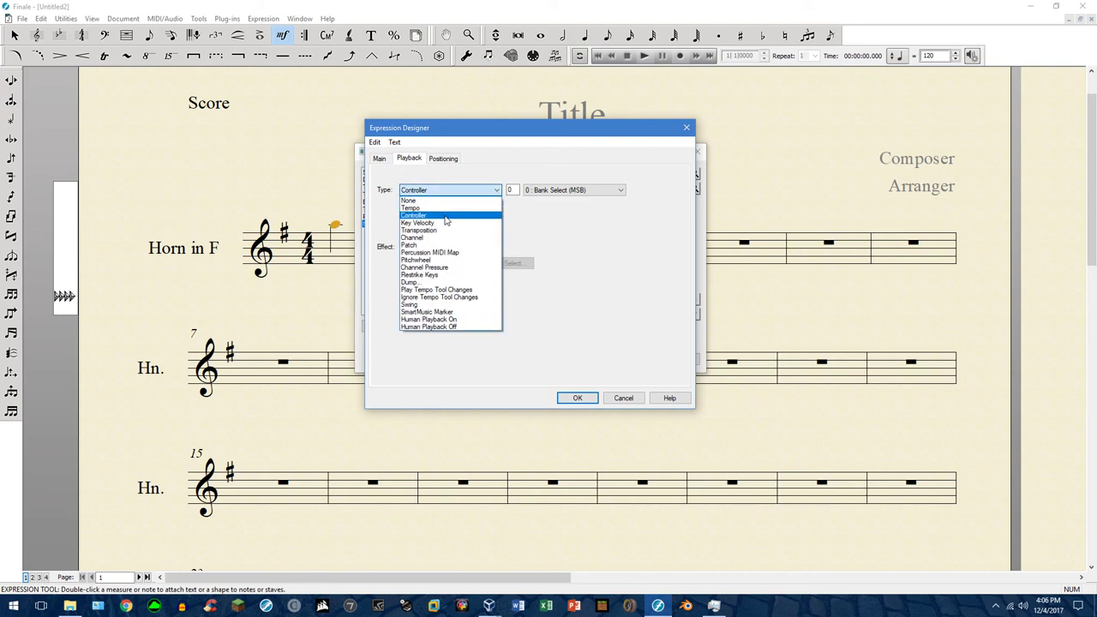
click(444, 222)
click(484, 247)
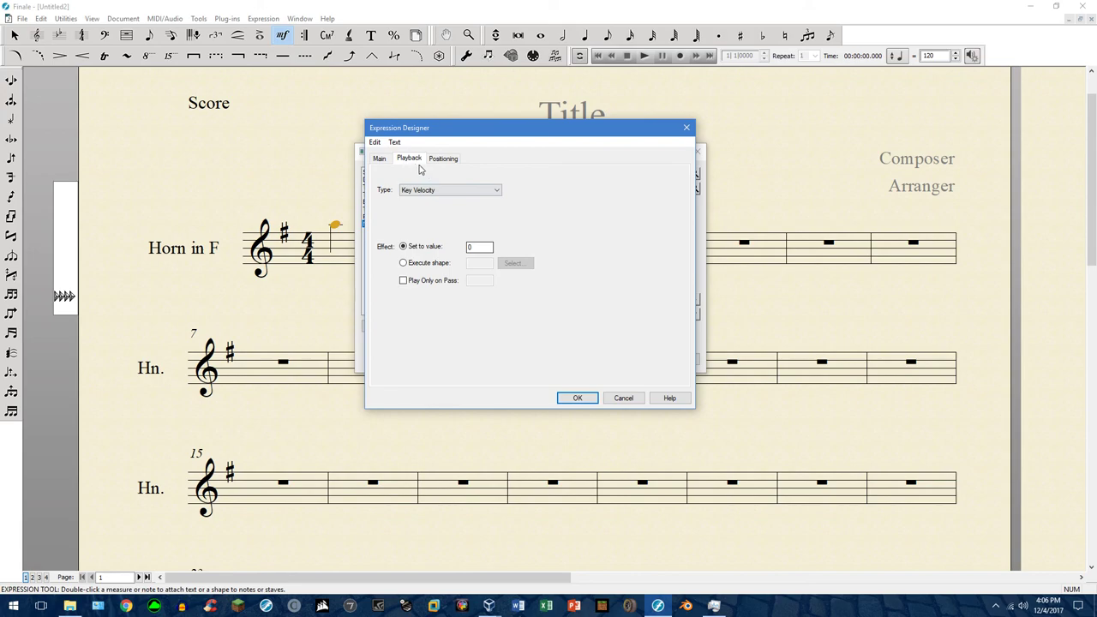
click(577, 398)
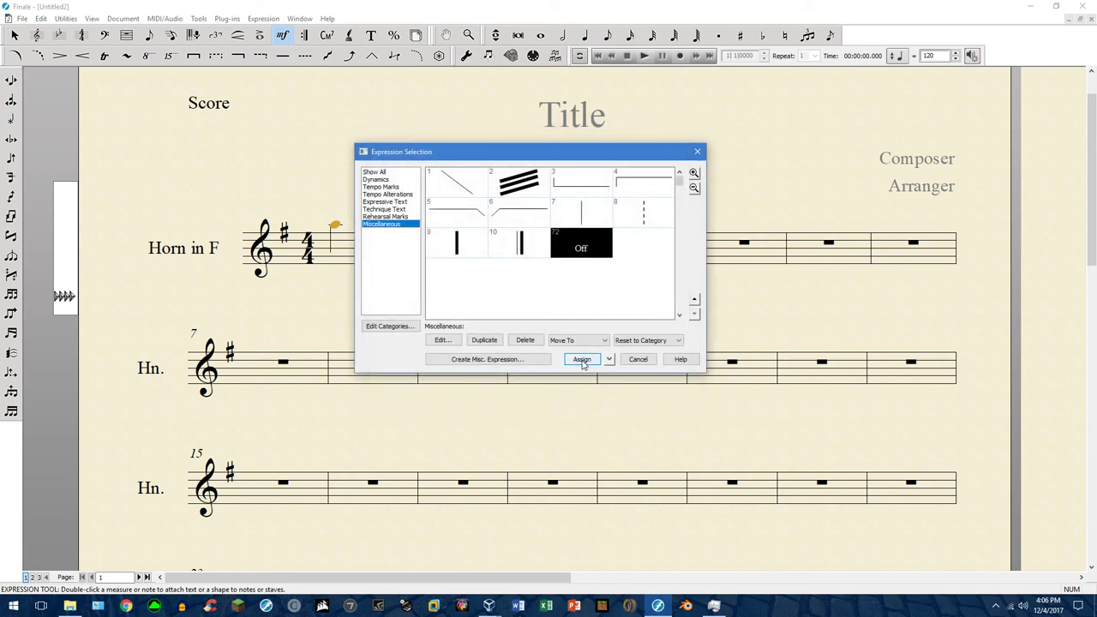
click(580, 363)
Play back the score into measure 2 and move the Off expression slightly left beneath the first X notehead.
click(641, 56)
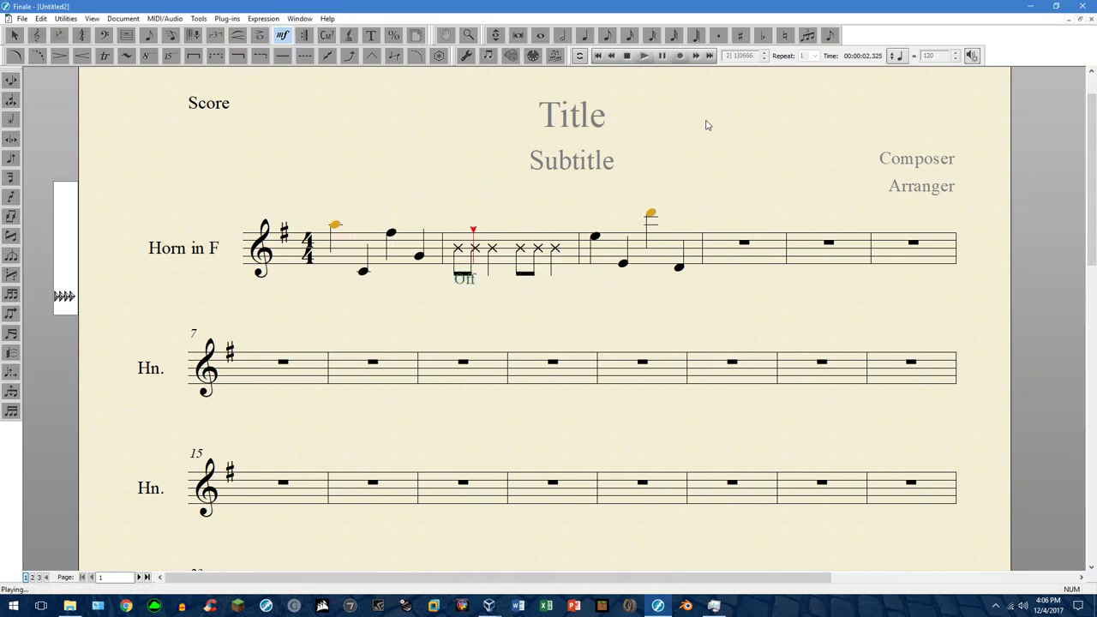
click(662, 56)
drag(458, 281, 447, 285)
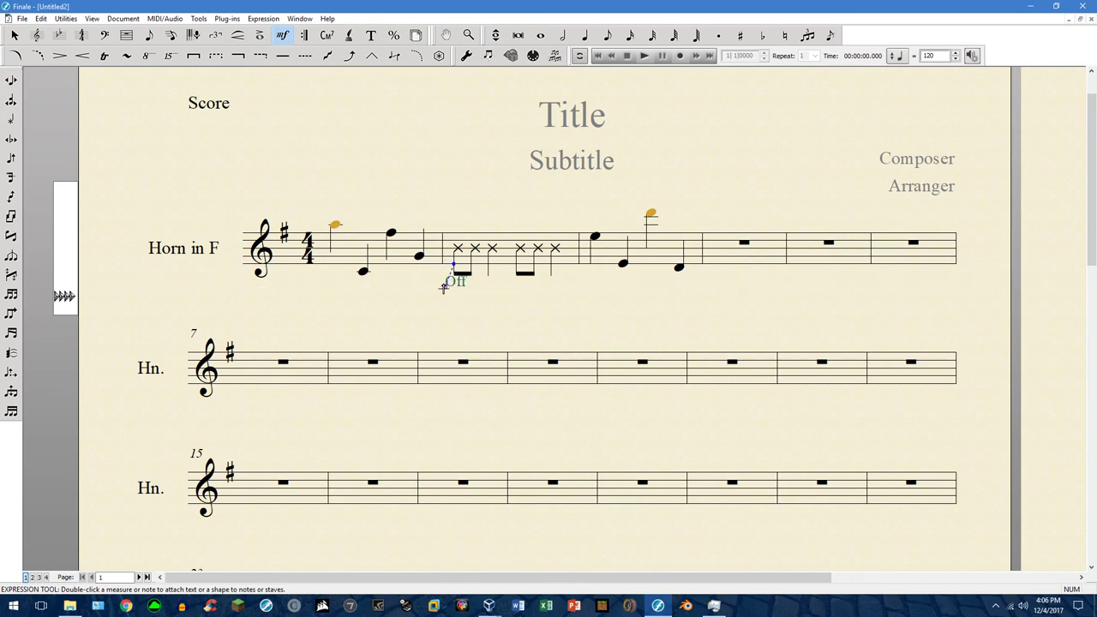
Edit the Off expression's playback to Controller 7: Volume, set to value 0.
double_click(444, 287)
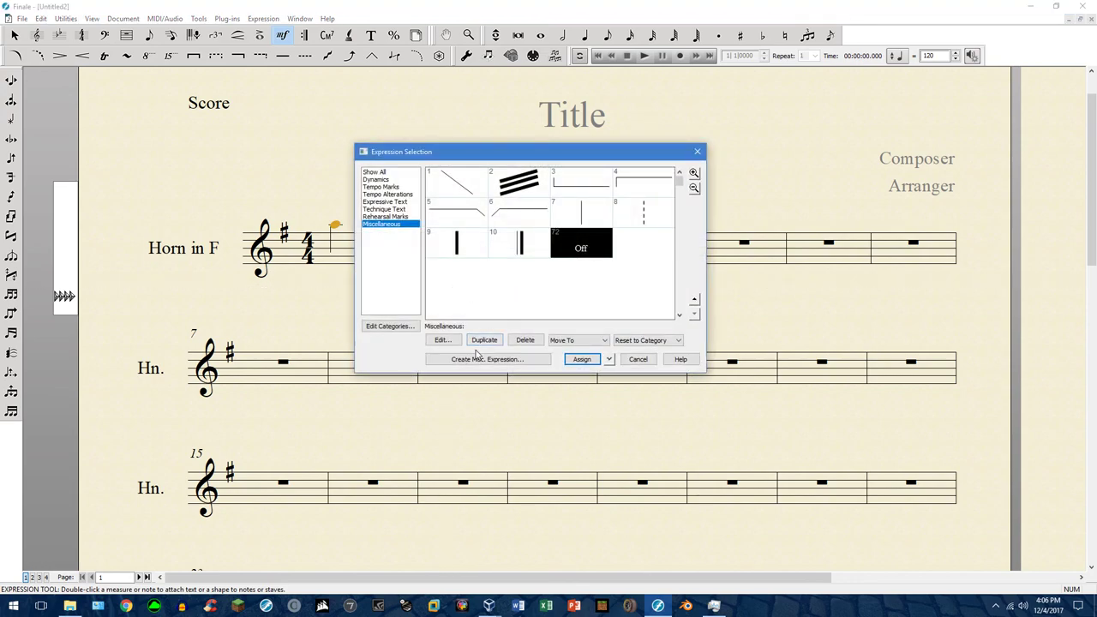
click(450, 339)
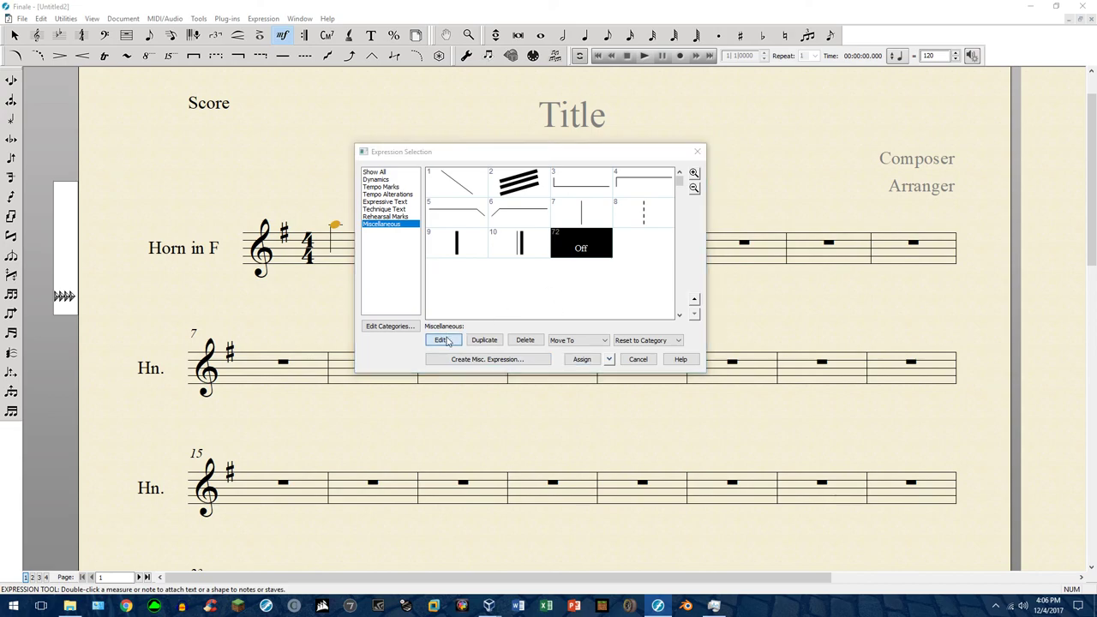
click(412, 162)
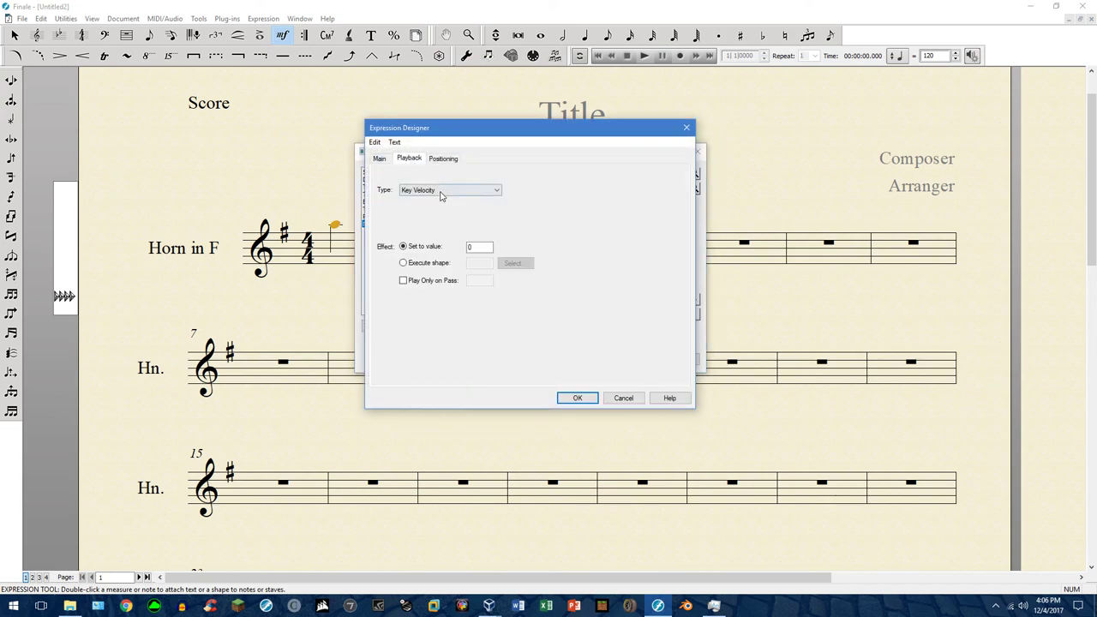
click(440, 191)
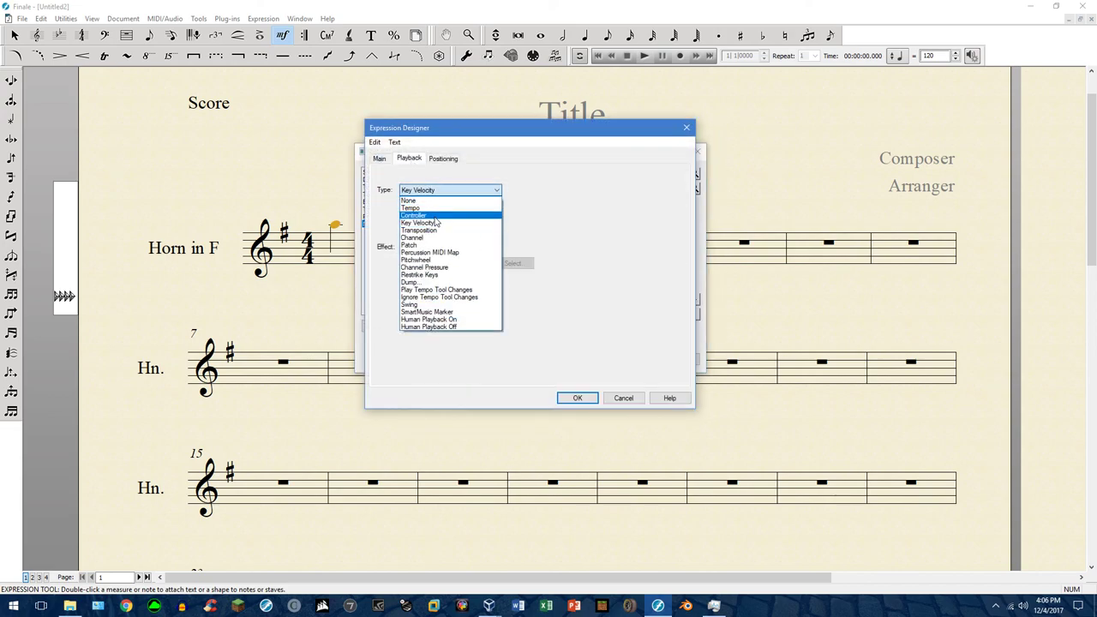
click(435, 216)
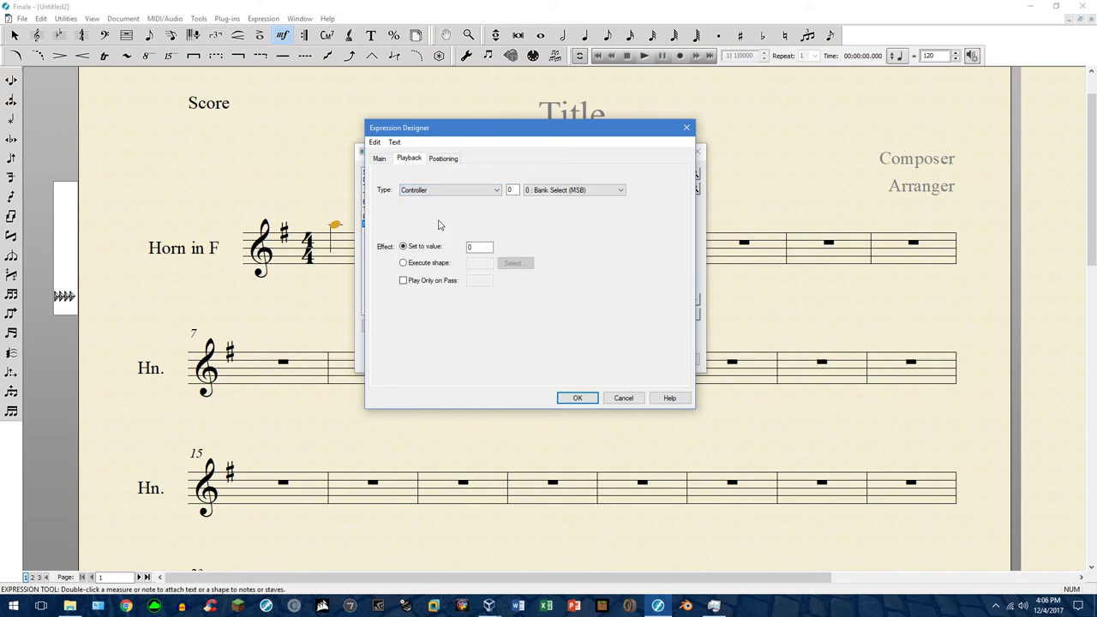
click(579, 192)
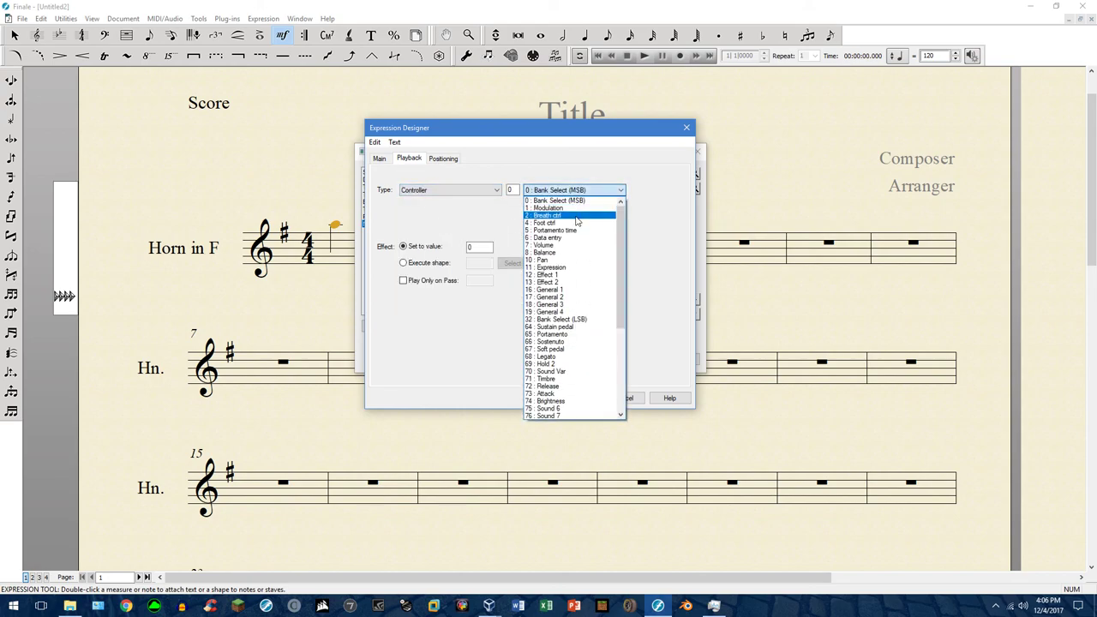
click(571, 247)
click(476, 246)
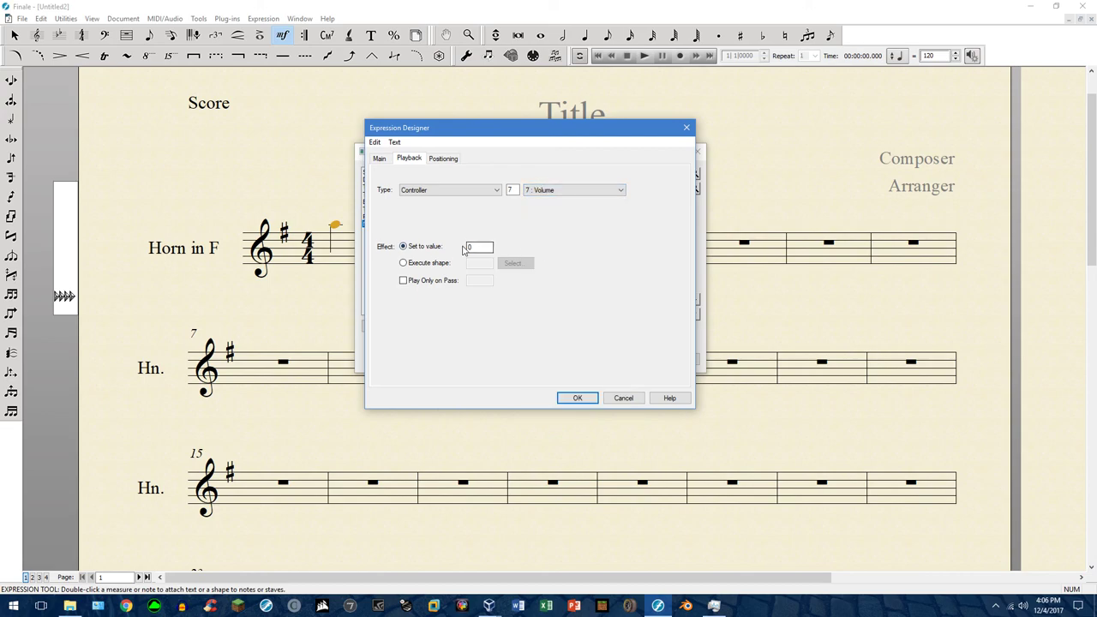
click(580, 398)
Assign the Off expression beneath the first X notehead of horn measure 2 and play back the score.
click(581, 360)
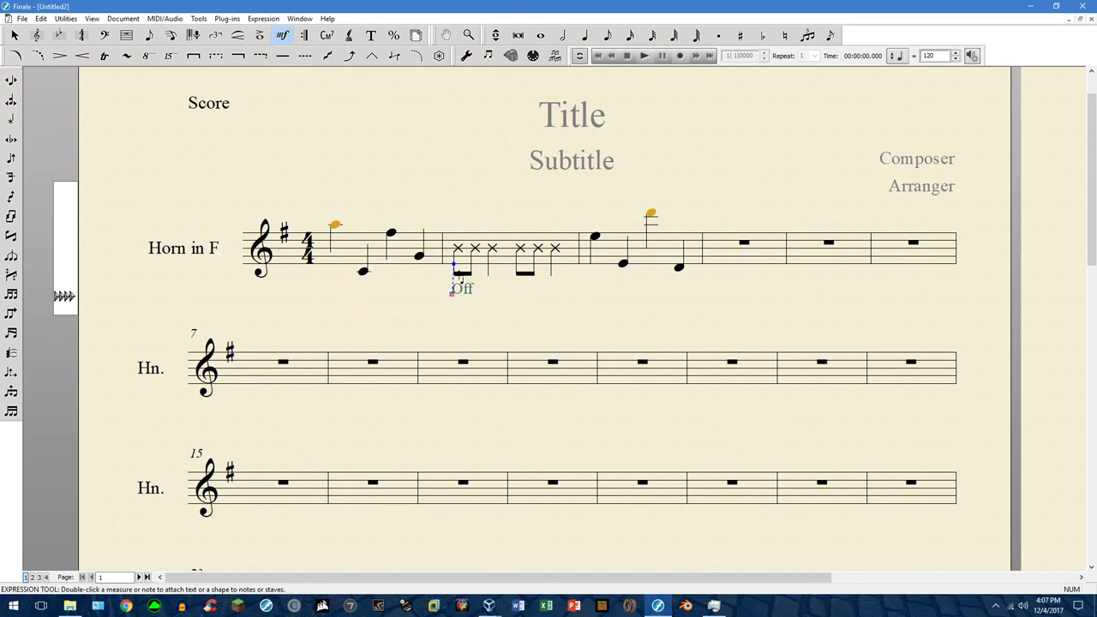
click(644, 55)
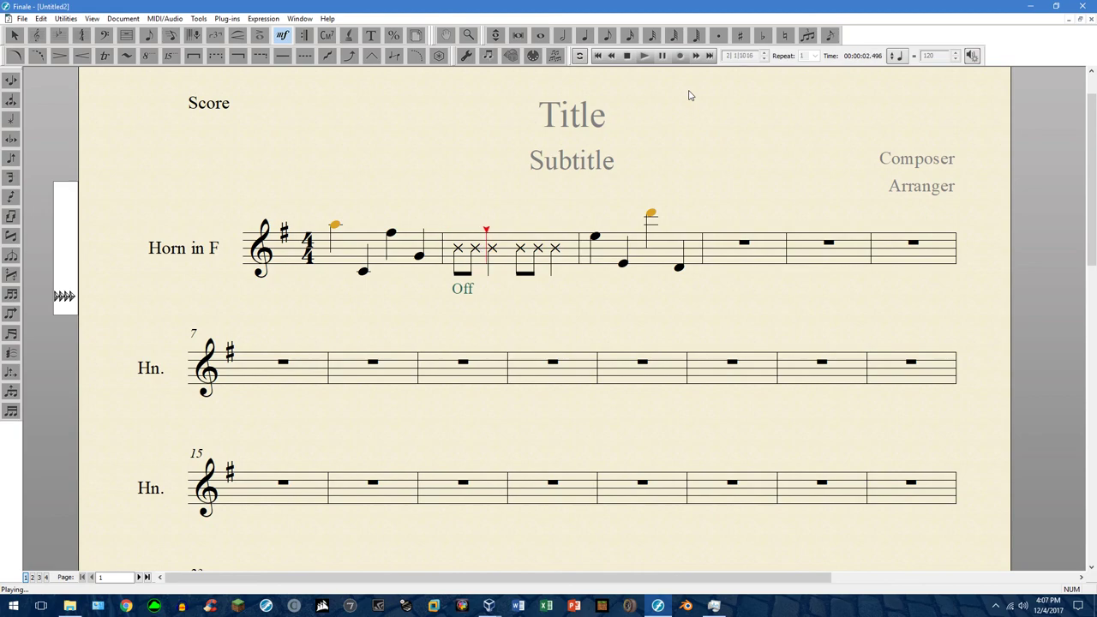
click(660, 57)
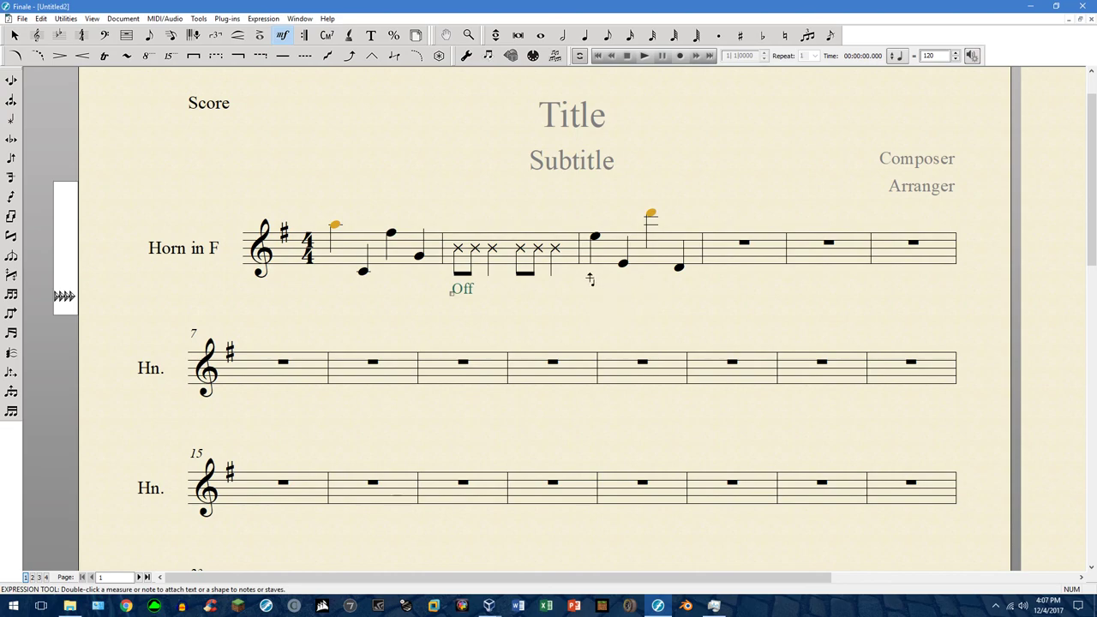
Create a Miscellaneous expression reading On with playback set to Controller 7: Volume at value 120.
double_click(589, 278)
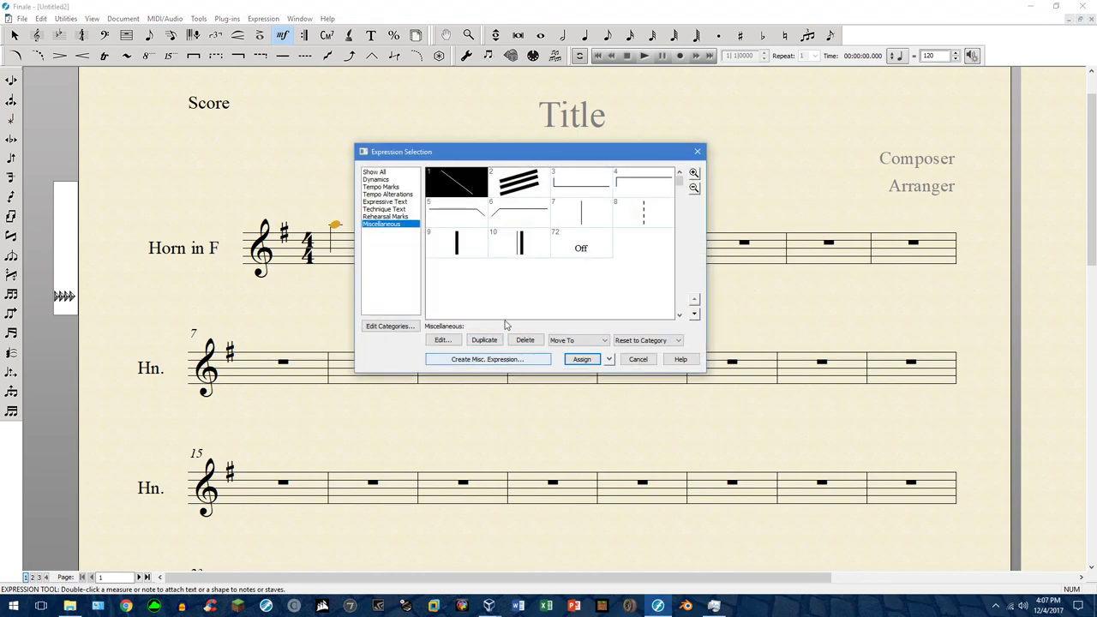
click(471, 360)
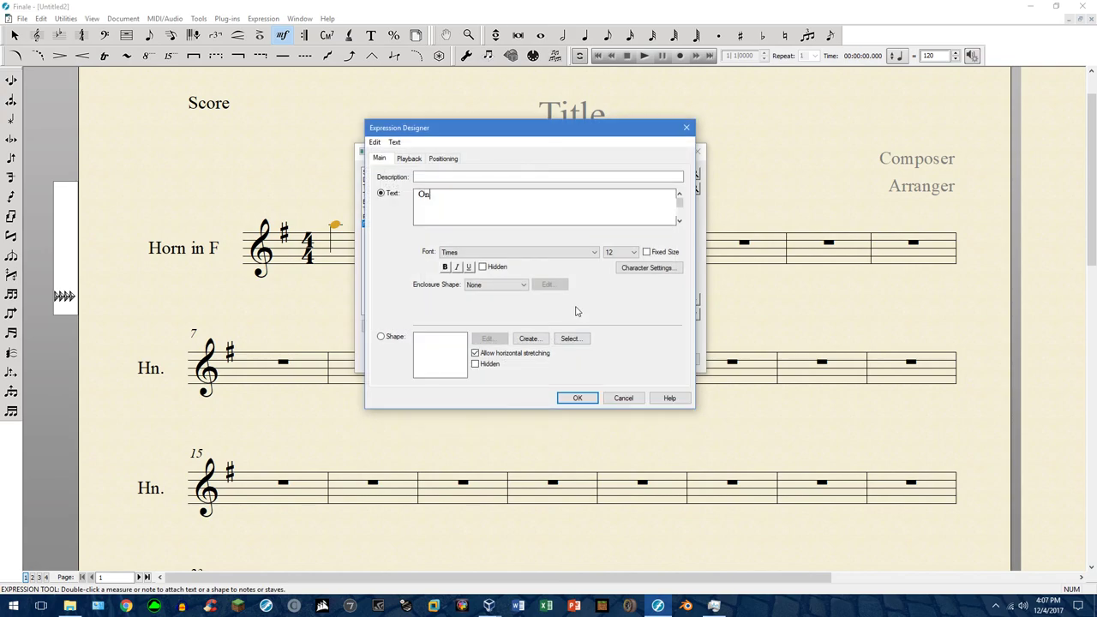
click(410, 160)
click(449, 191)
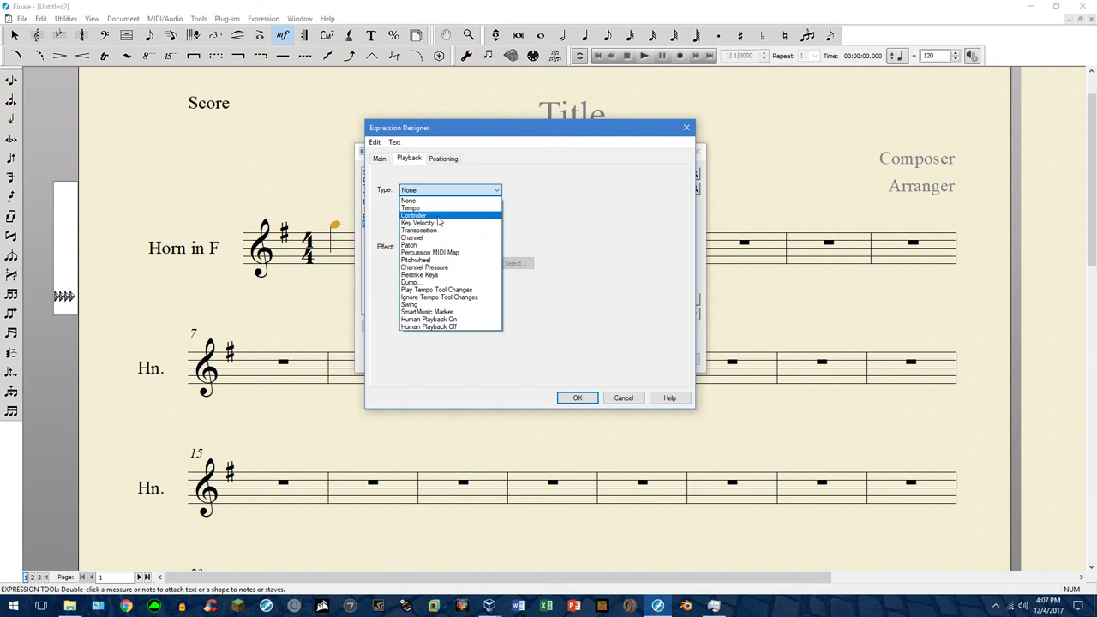
click(437, 216)
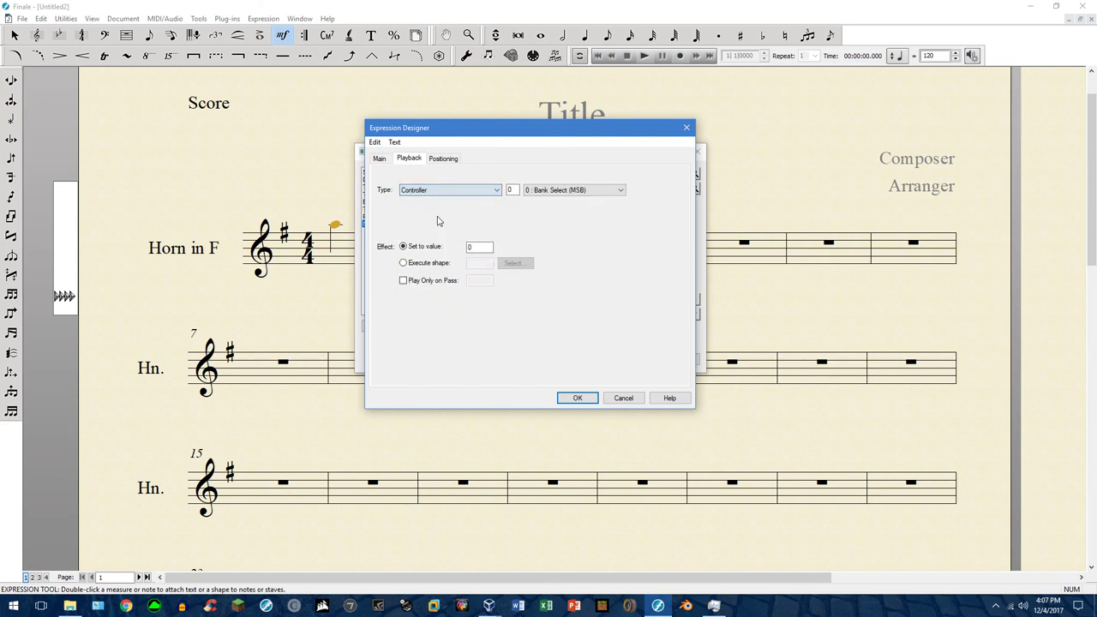
click(565, 193)
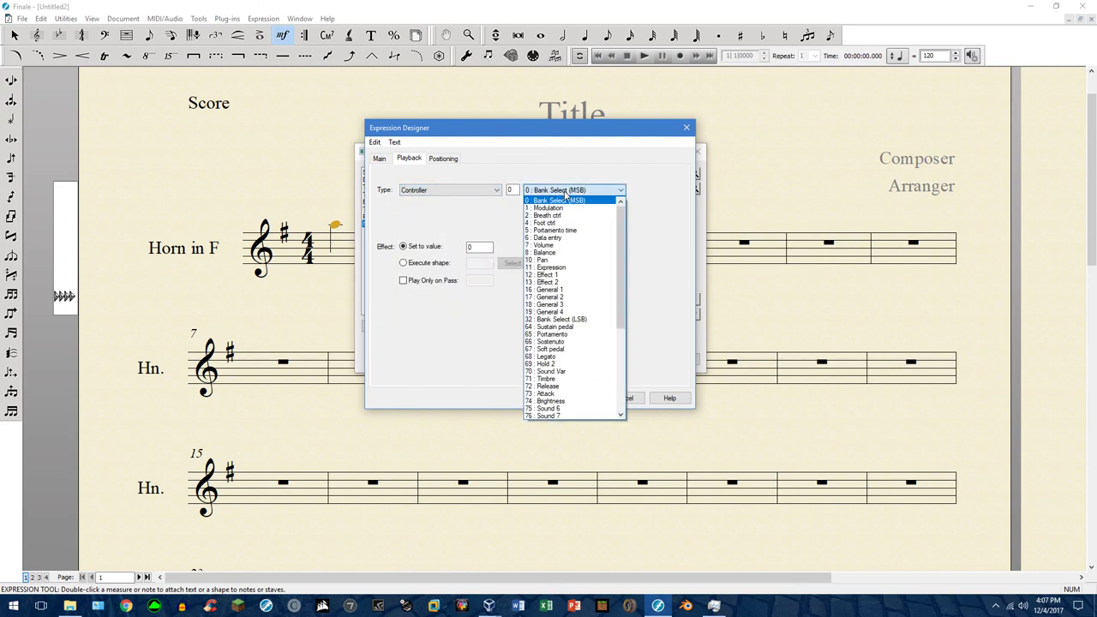
click(577, 246)
double_click(486, 248)
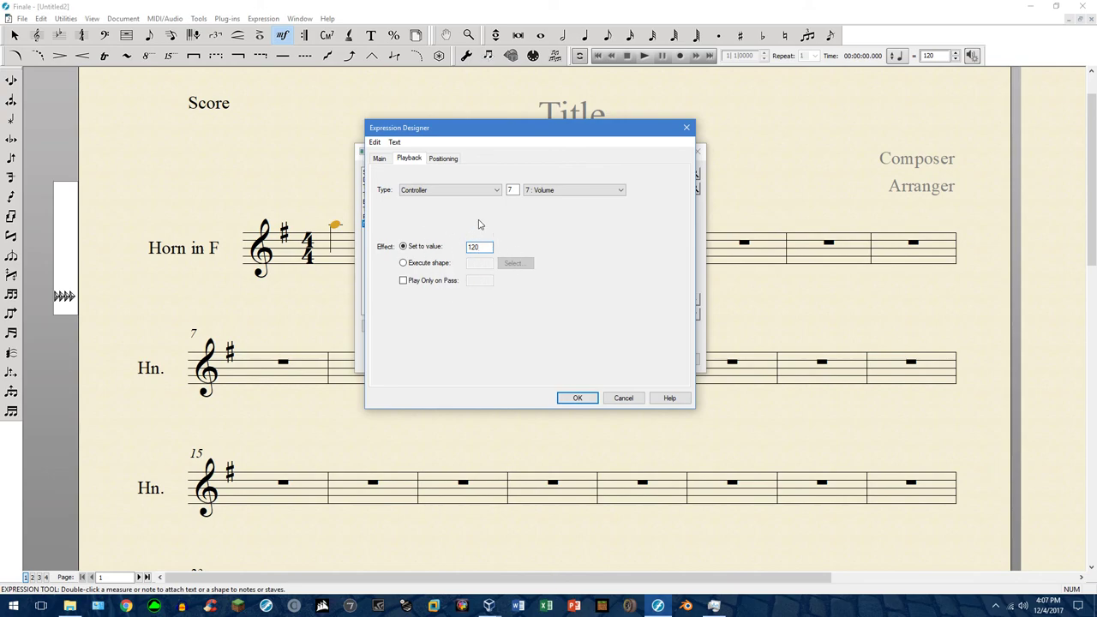
click(577, 398)
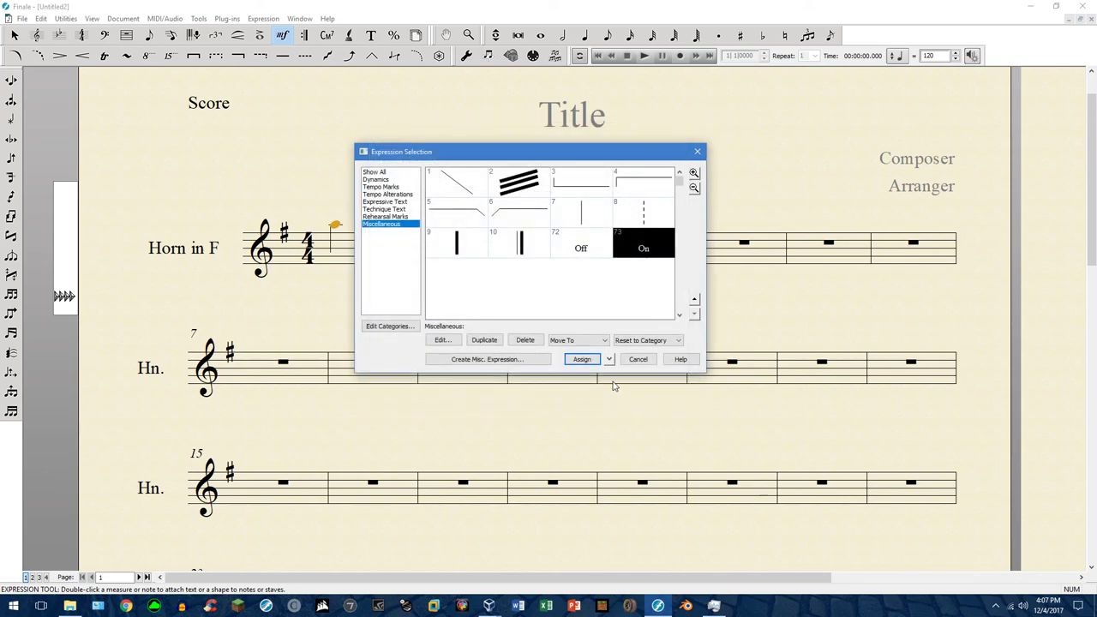
Assign the On expression to the first note of horn measure 3, shift it slightly down and left, and play back the score.
click(580, 360)
drag(592, 276, 583, 293)
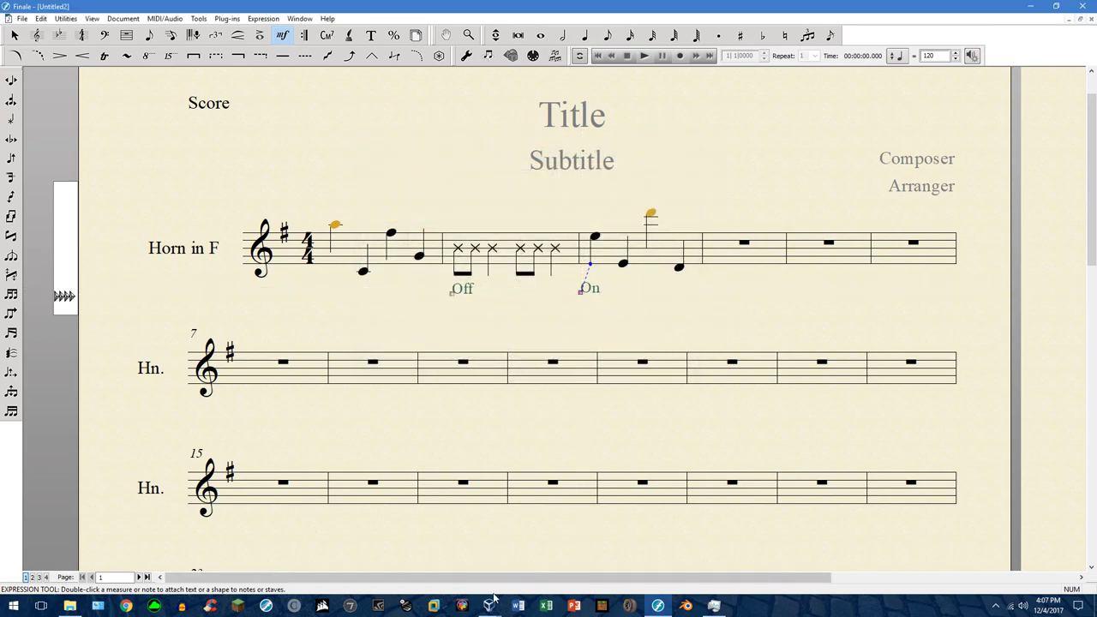
mouse_move(488, 605)
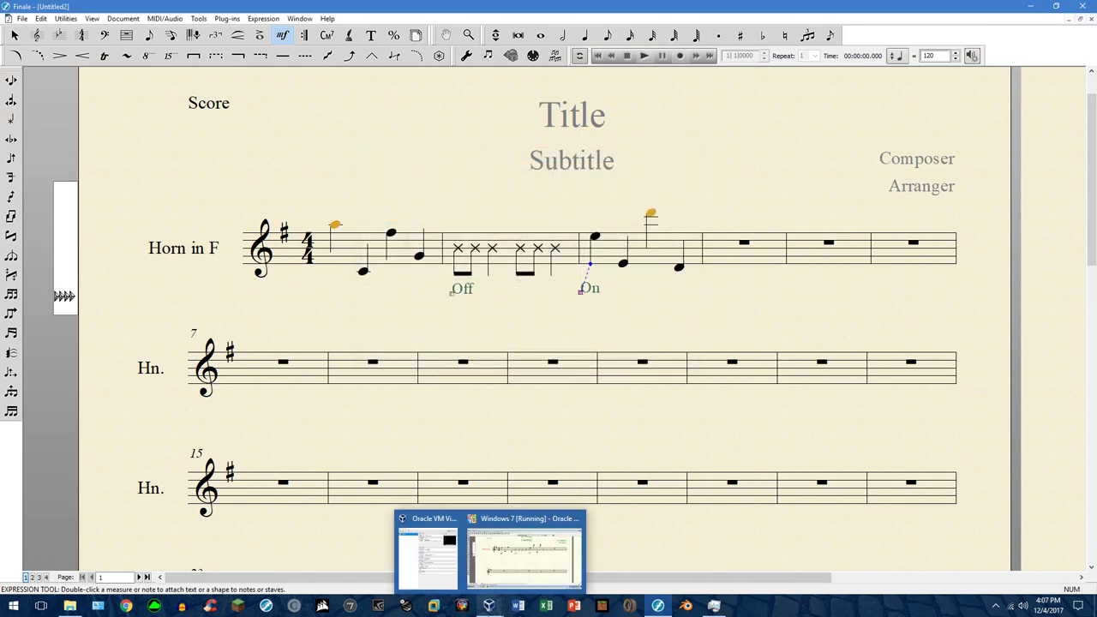
click(644, 56)
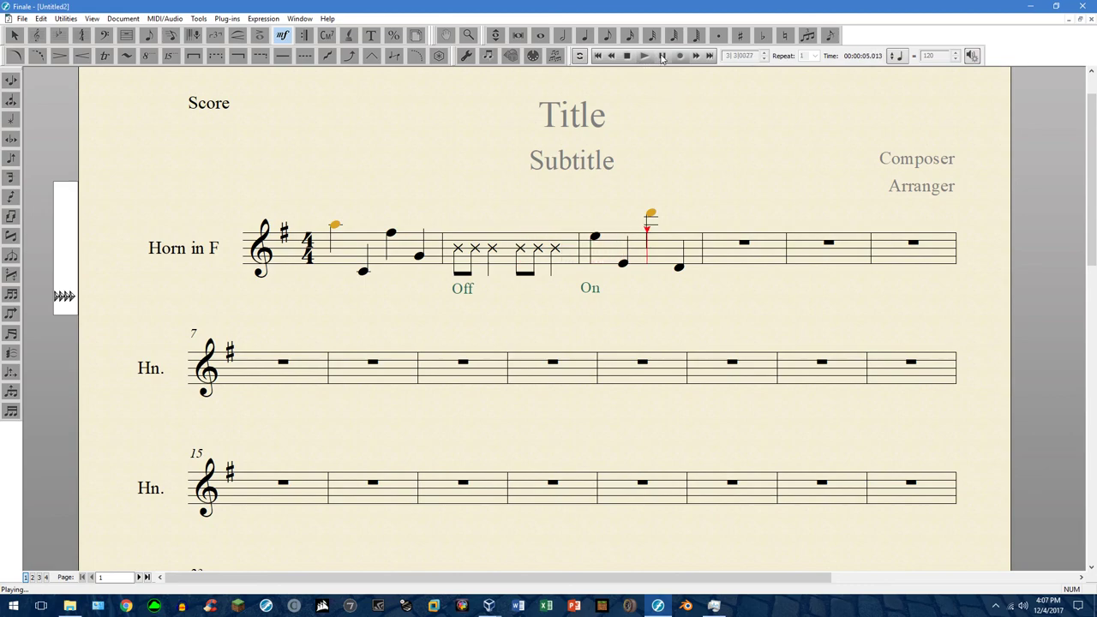
click(662, 55)
Reposition the On expression at the barline just before measure 3 and play back the score.
drag(578, 291, 577, 288)
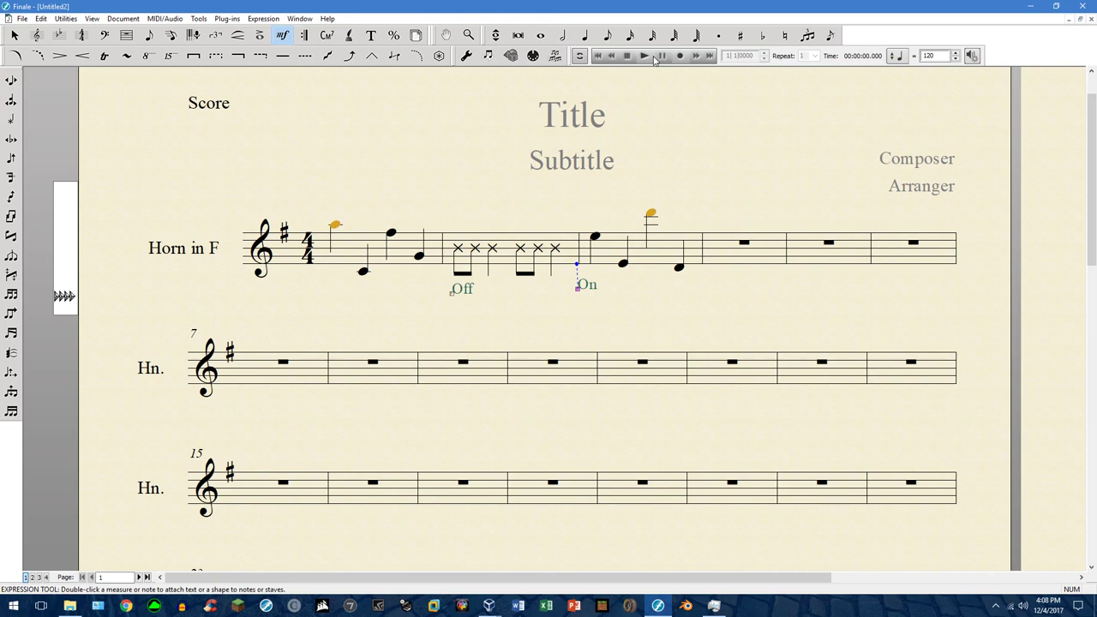
click(647, 57)
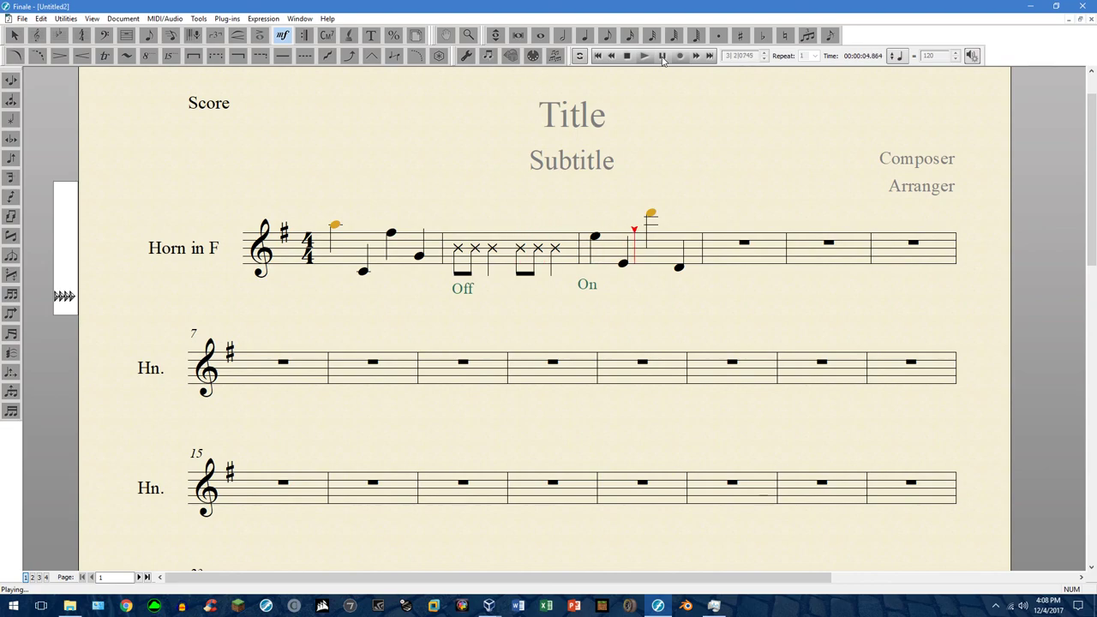
click(637, 198)
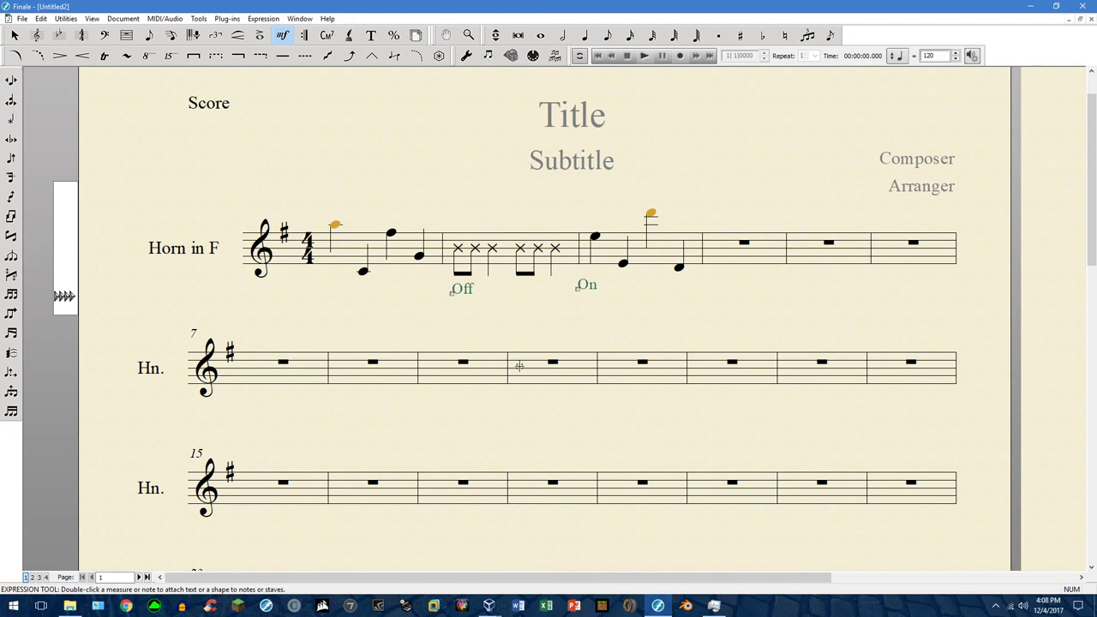
Switch to Finale 2009 in the Windows 7 virtual machine and select the entire hidden staff below the horn.
mouse_move(492, 608)
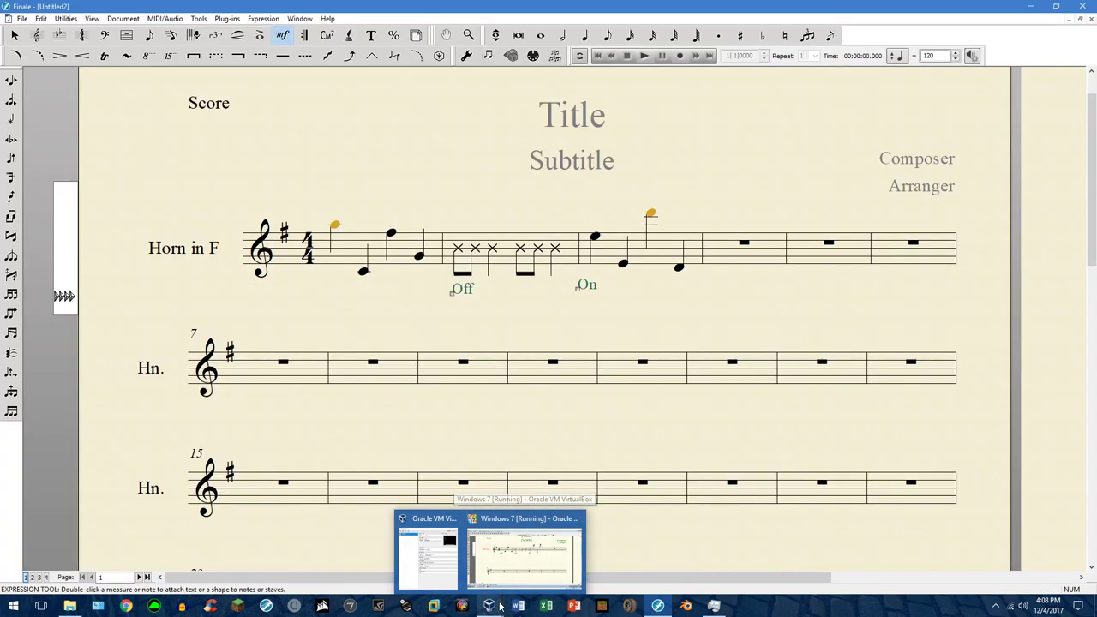
click(519, 556)
scroll(432, 312, up, 2)
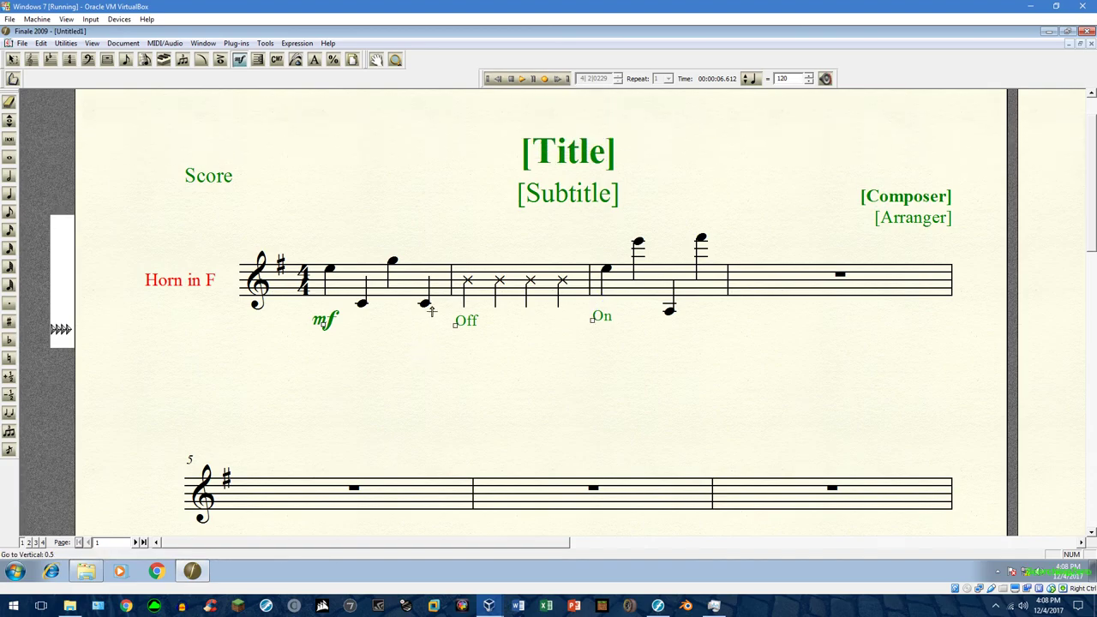
scroll(432, 312, up, 1)
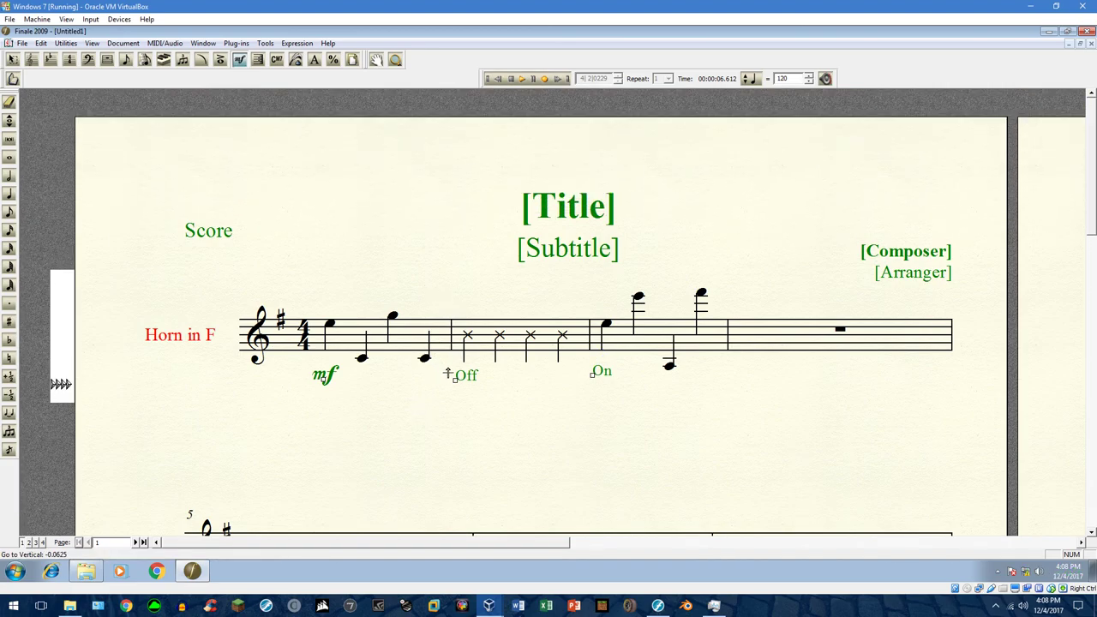
click(14, 60)
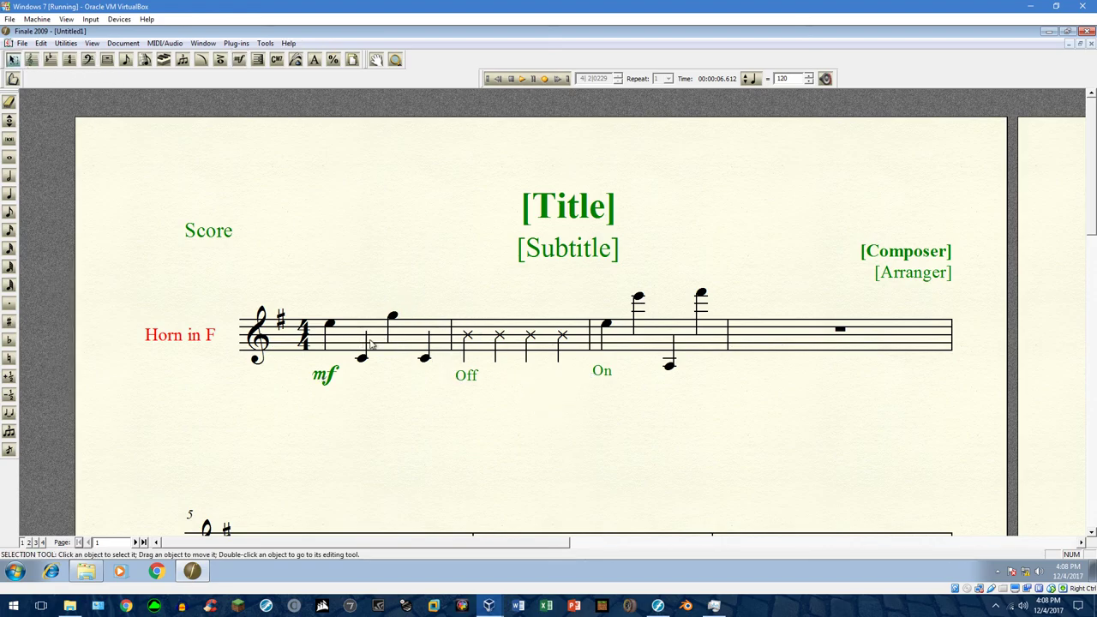
scroll(518, 360, down, 1)
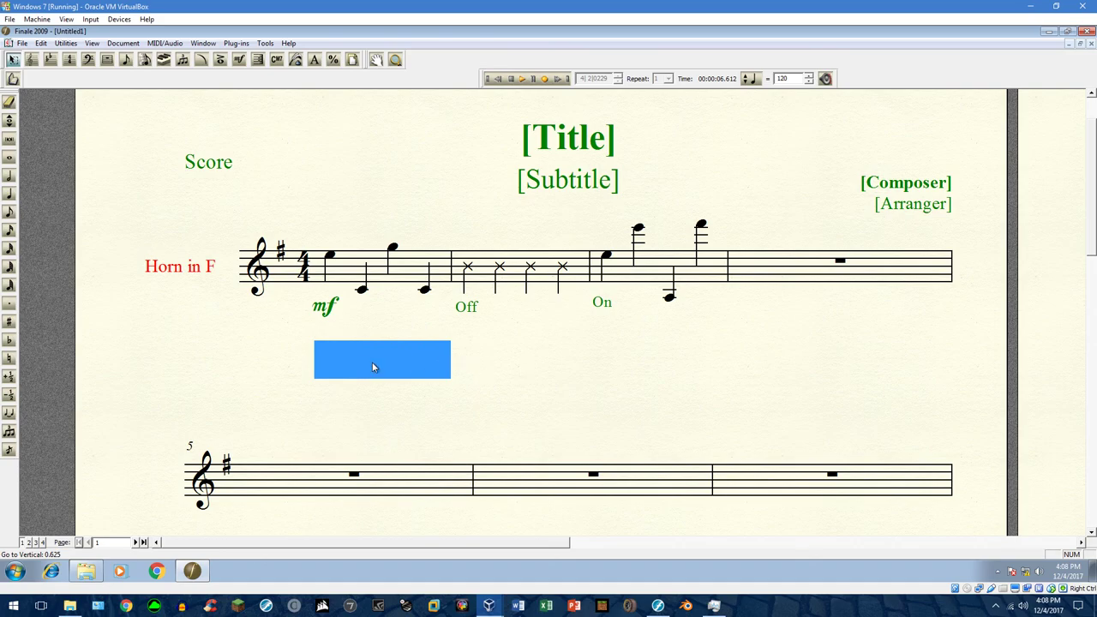
double_click(289, 360)
right_click(347, 362)
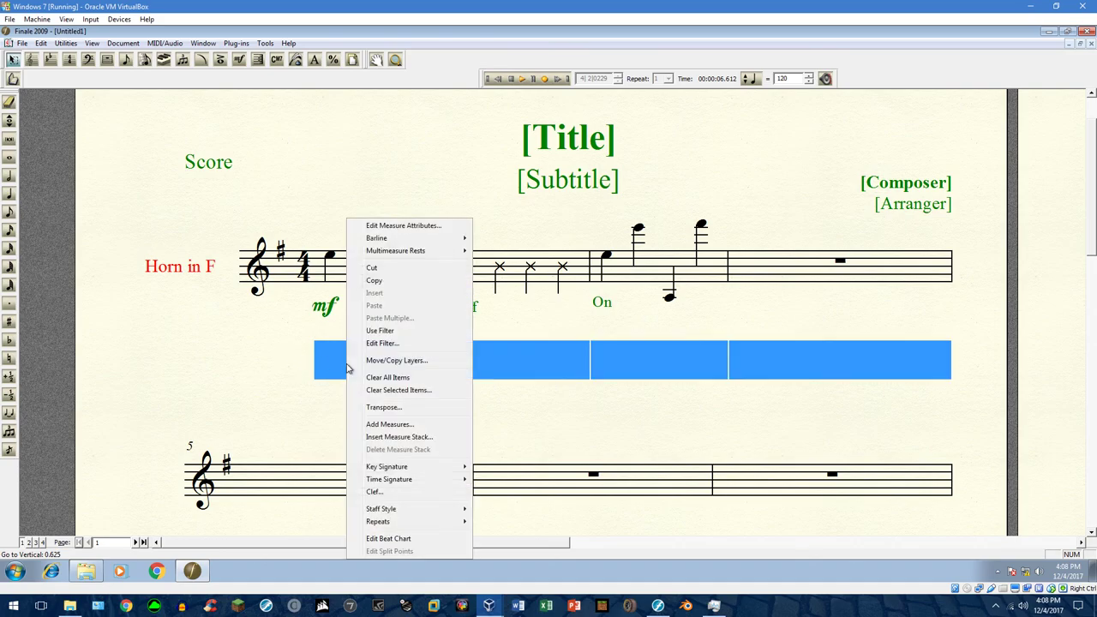
Examine the staff styles available for the hidden staff with the Staff tool, and clear the selection.
click(33, 60)
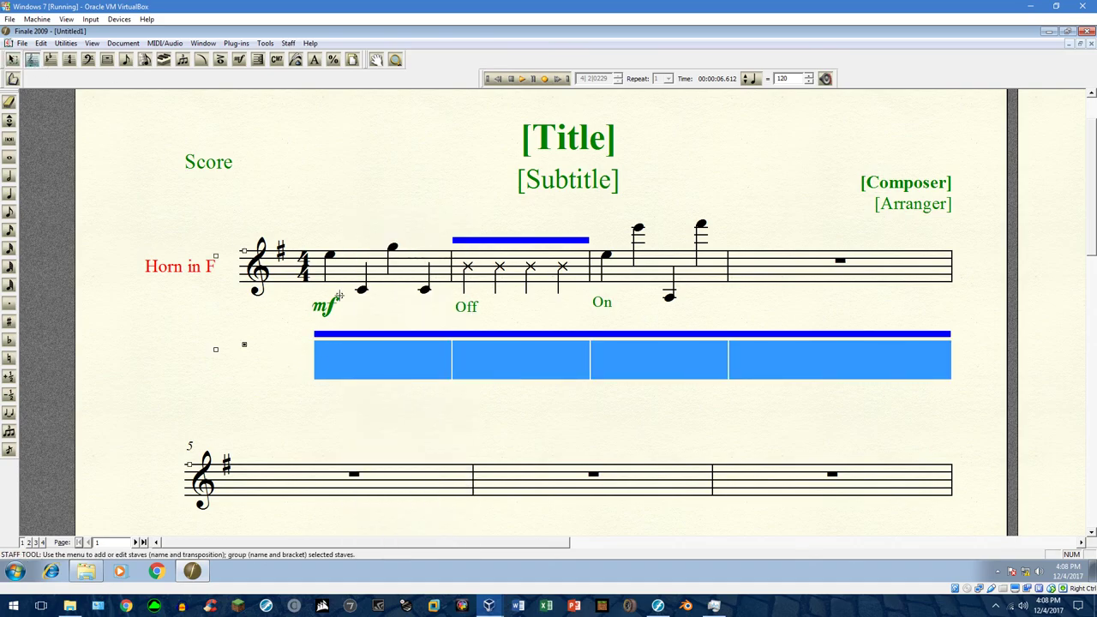
right_click(372, 359)
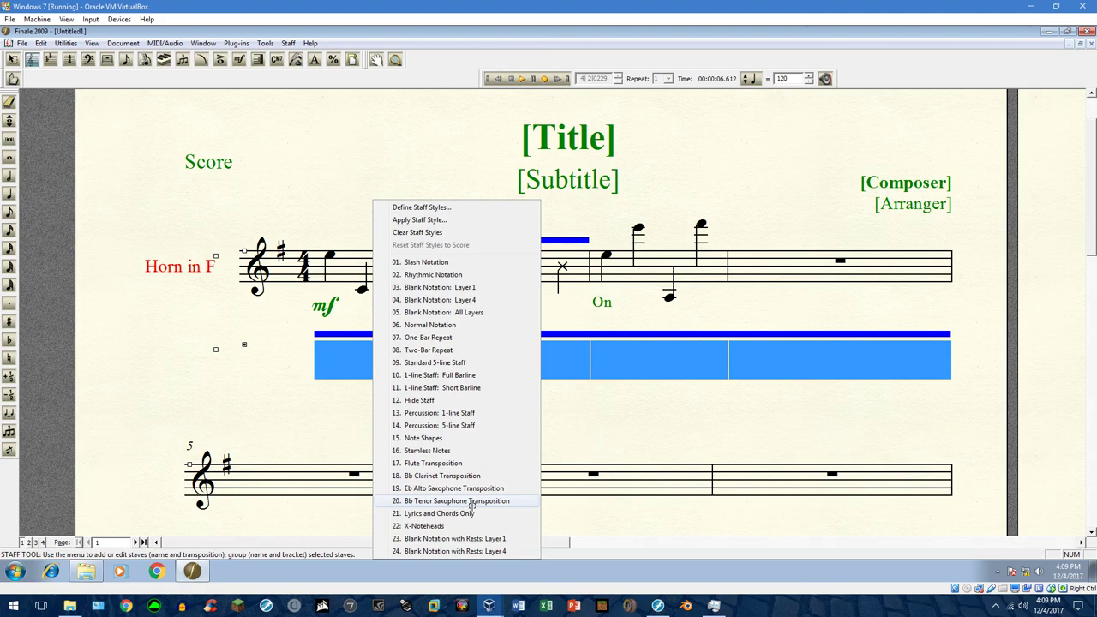
click(639, 438)
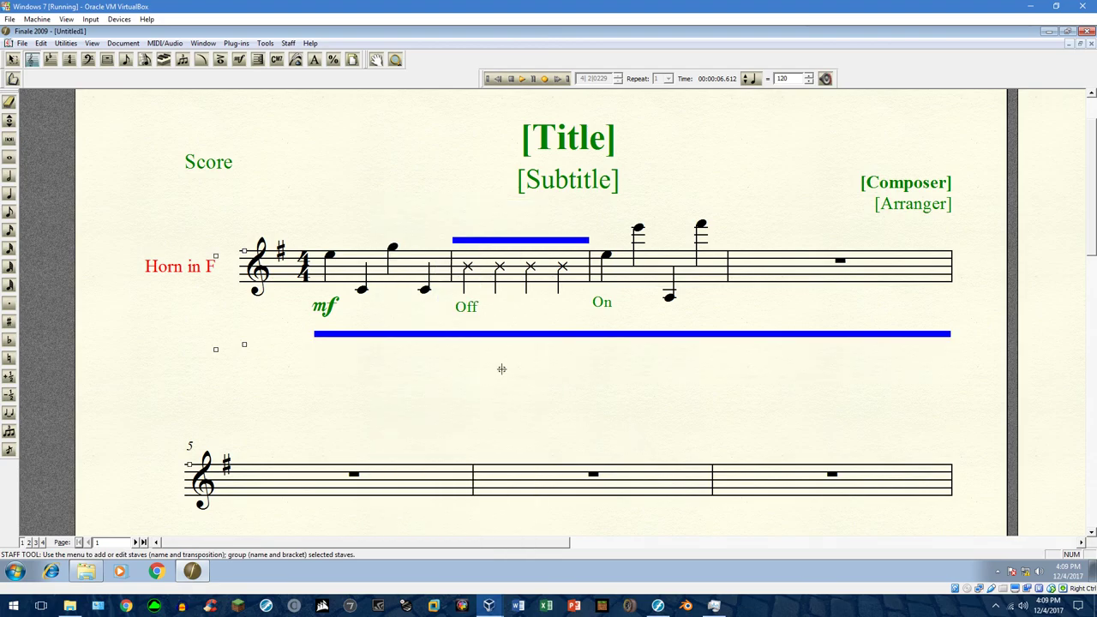
click(348, 356)
click(269, 353)
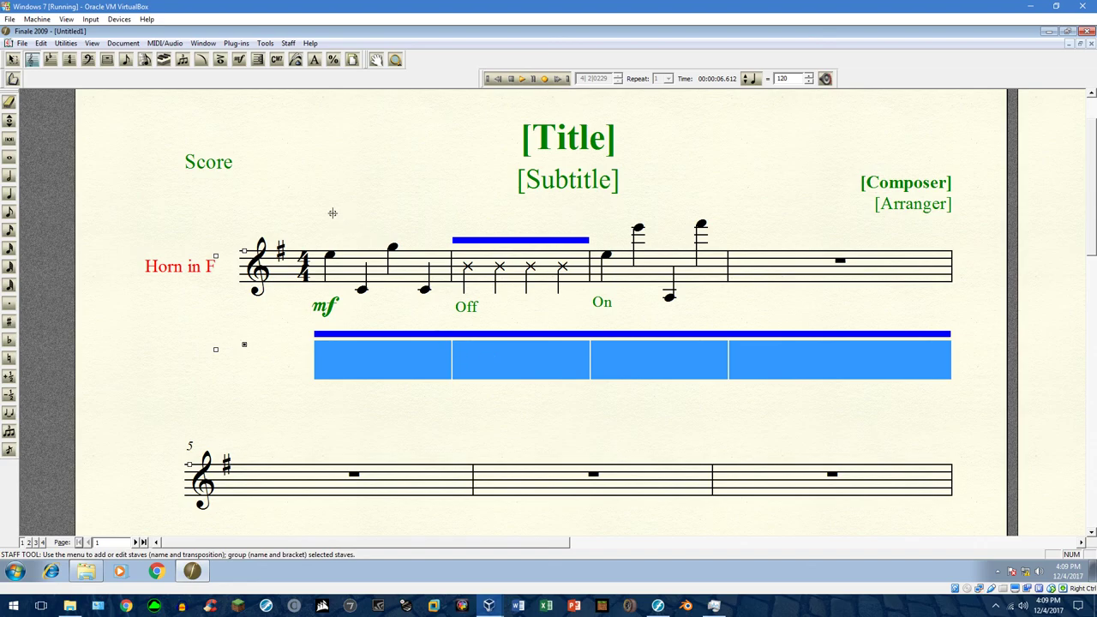
key(Escape)
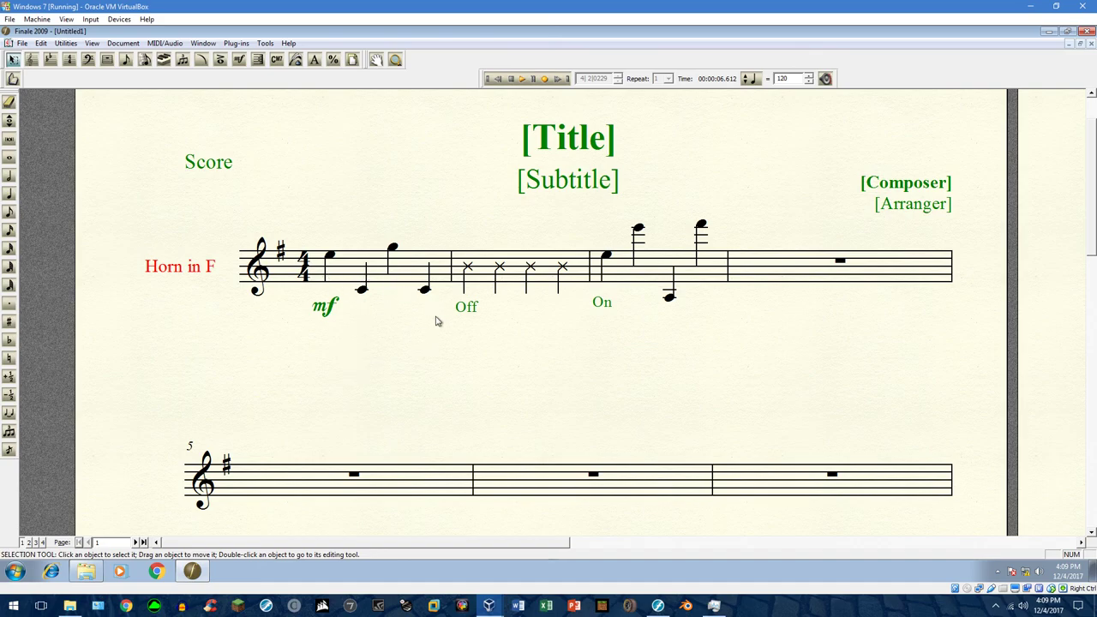
Undo the expressions, the X-notehead style and the hidden clap staff, back to the plain horn part.
key(ctrl+z)
key(ctrl+z)
key(ctrl+z)
key(ctrl+z)
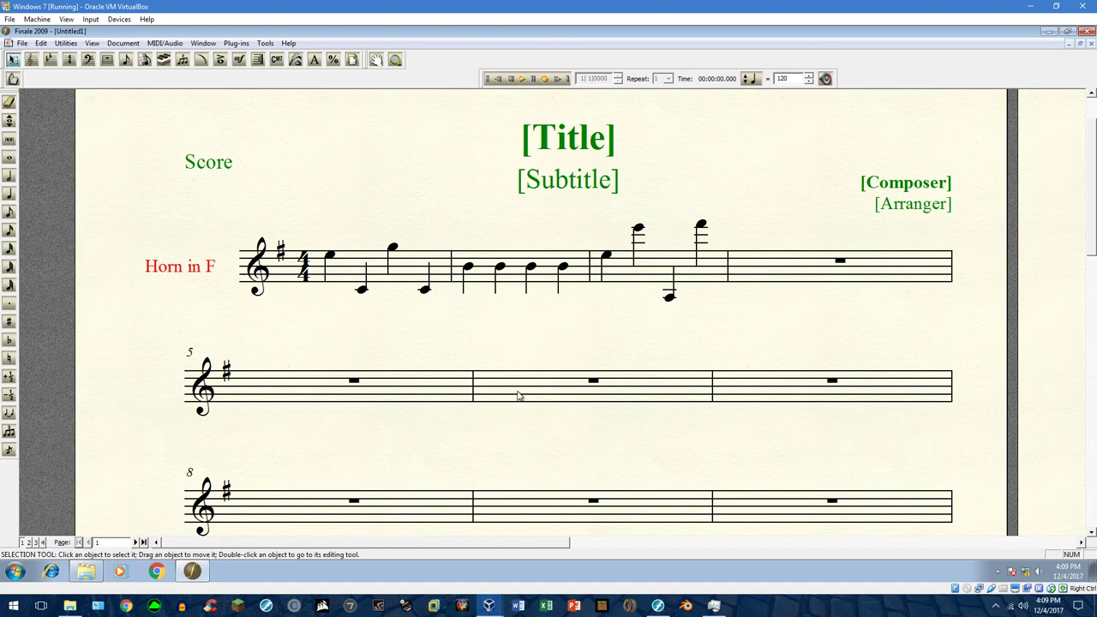
Switch to the newer Finale to view its Off and On expressions, and return to Finale 2009 in the Windows 7 virtual machine.
mouse_move(665, 608)
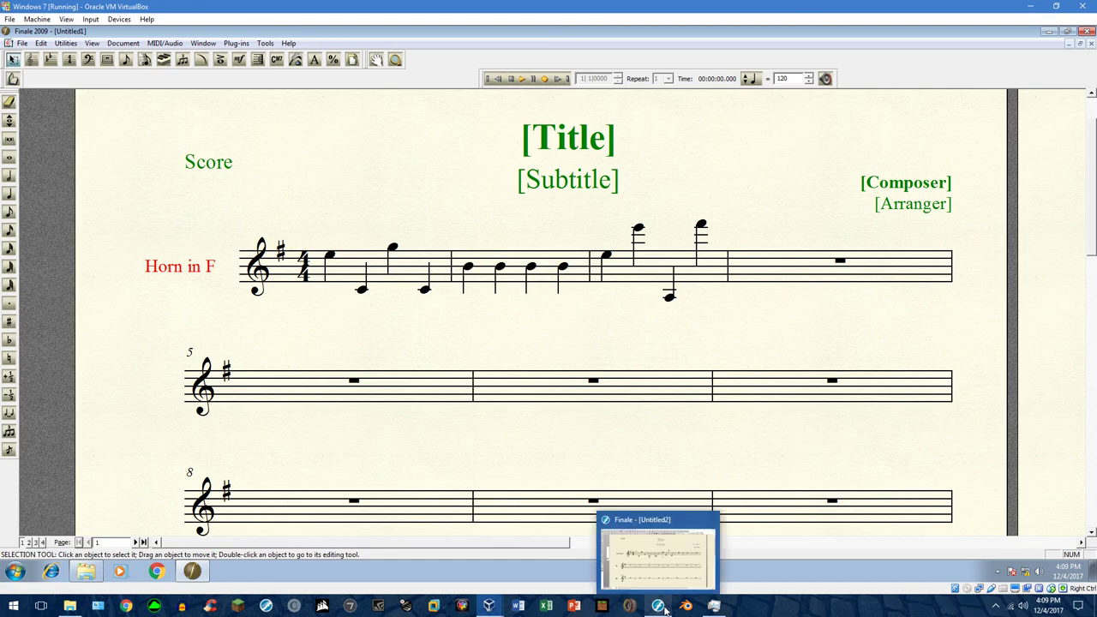
click(659, 545)
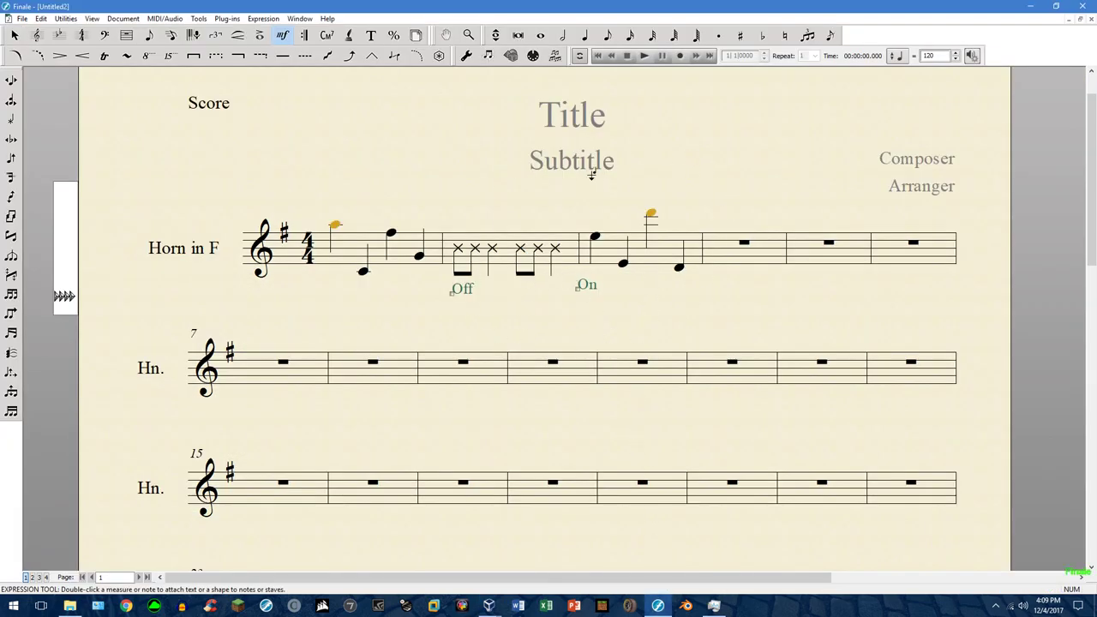
click(489, 605)
click(541, 558)
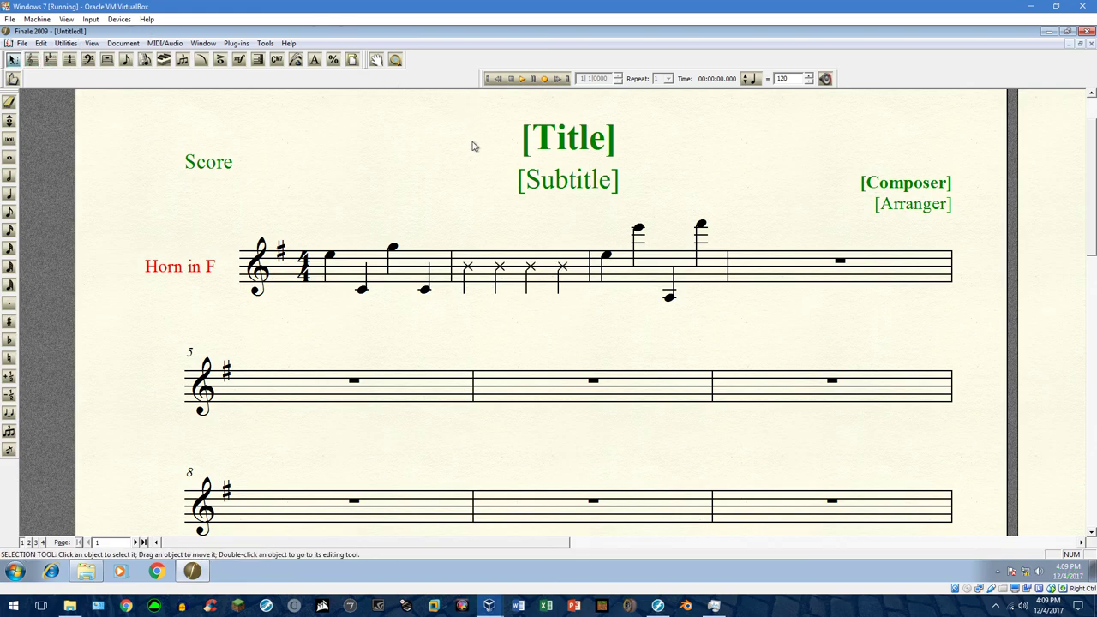
Examine the staff styles available for the X-notehead measure with the Staff tool, and close the list unchanged.
click(240, 60)
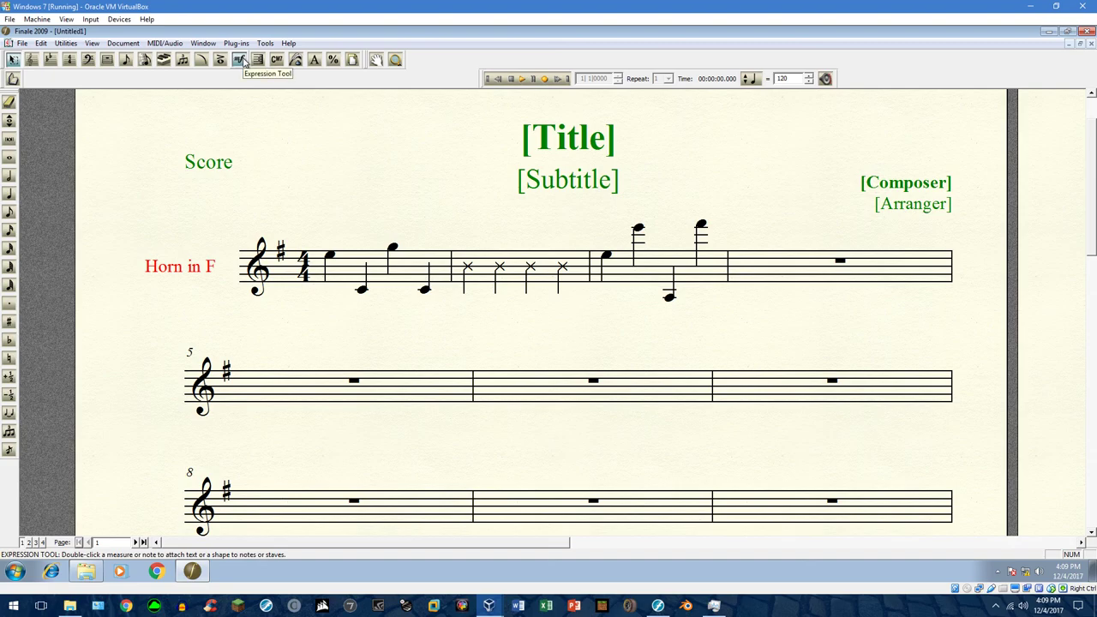
click(32, 60)
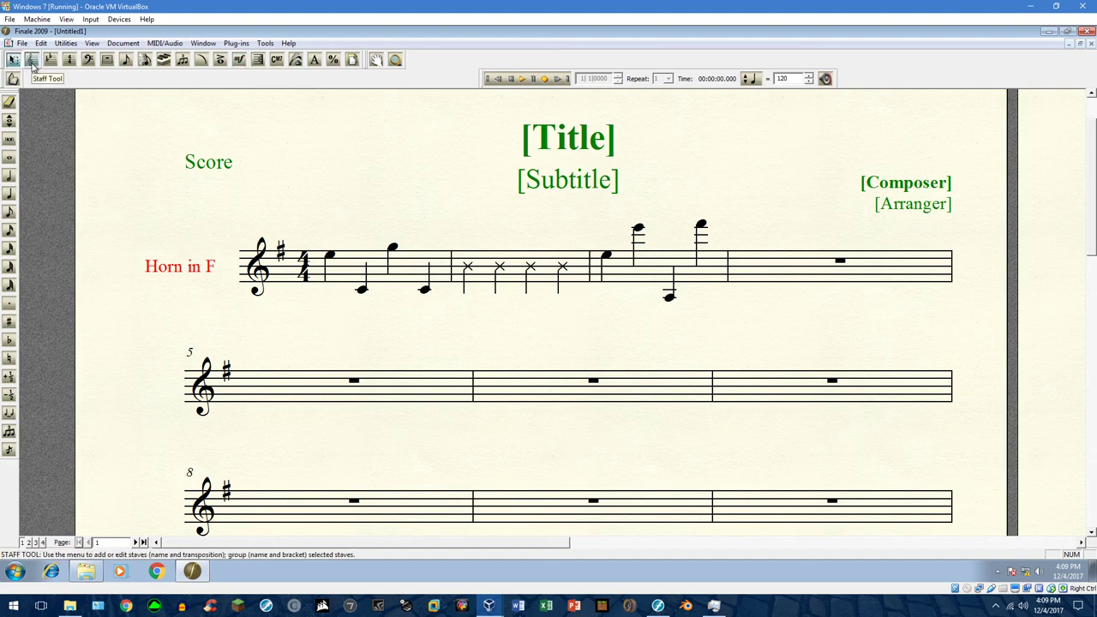
click(495, 270)
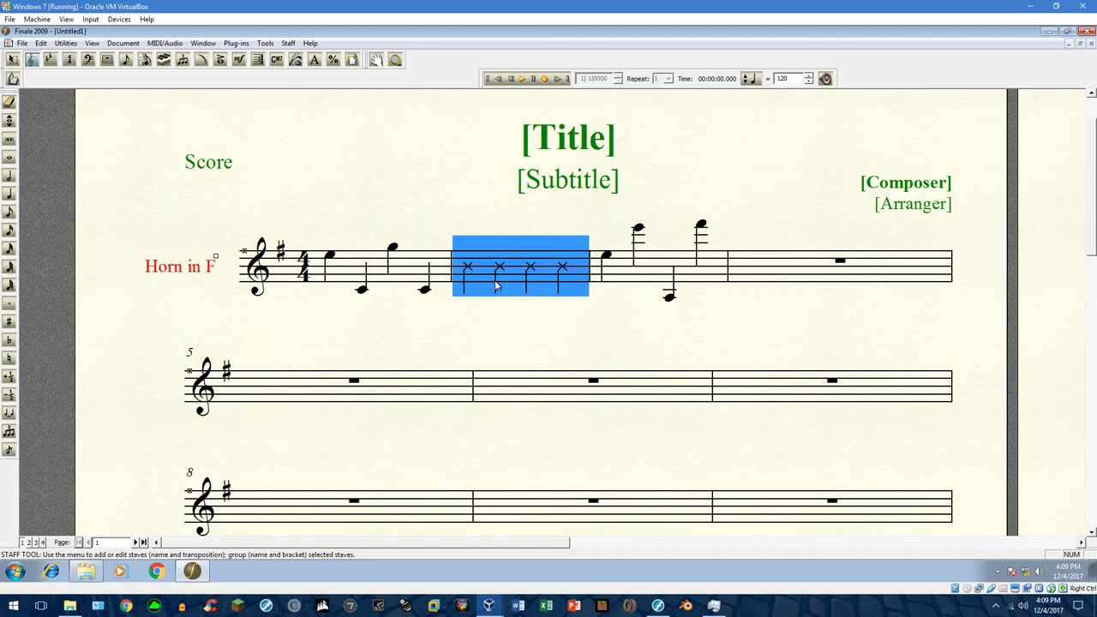
right_click(502, 276)
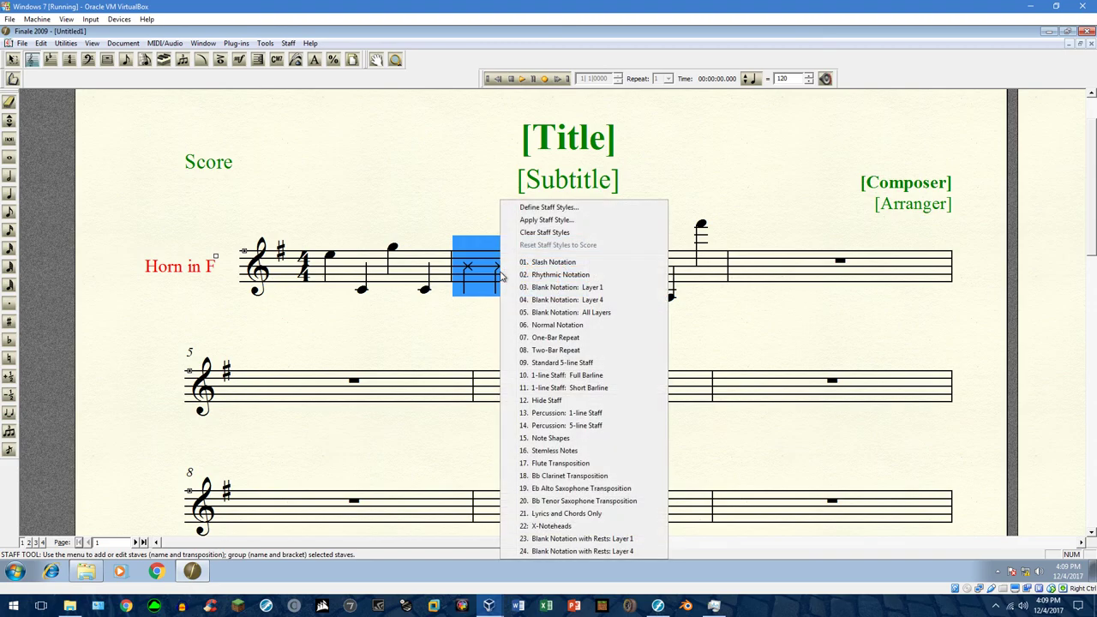
click(364, 186)
Create a miscellaneous text expression reading Clap for measure 2, with Patch playback set to GM 116 : Woodblock.
click(240, 59)
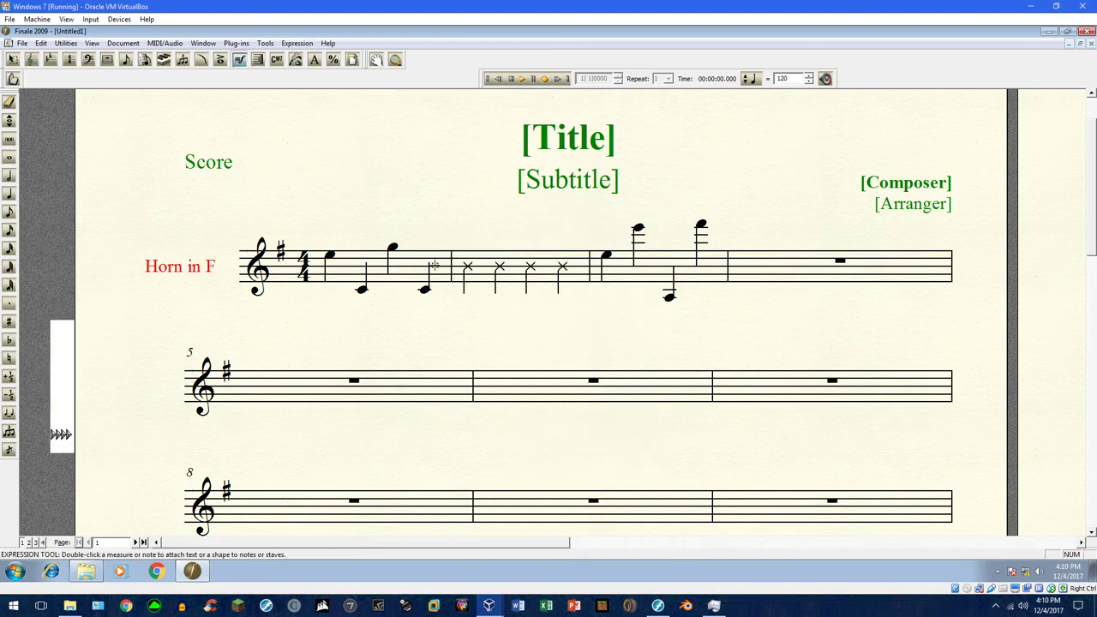
click(257, 60)
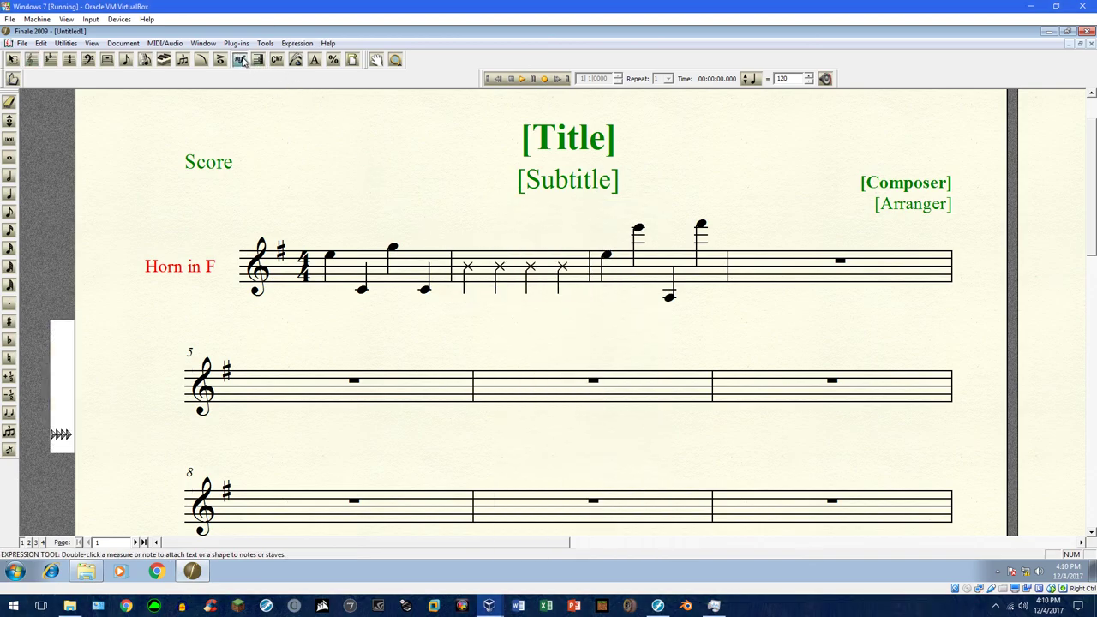
double_click(463, 301)
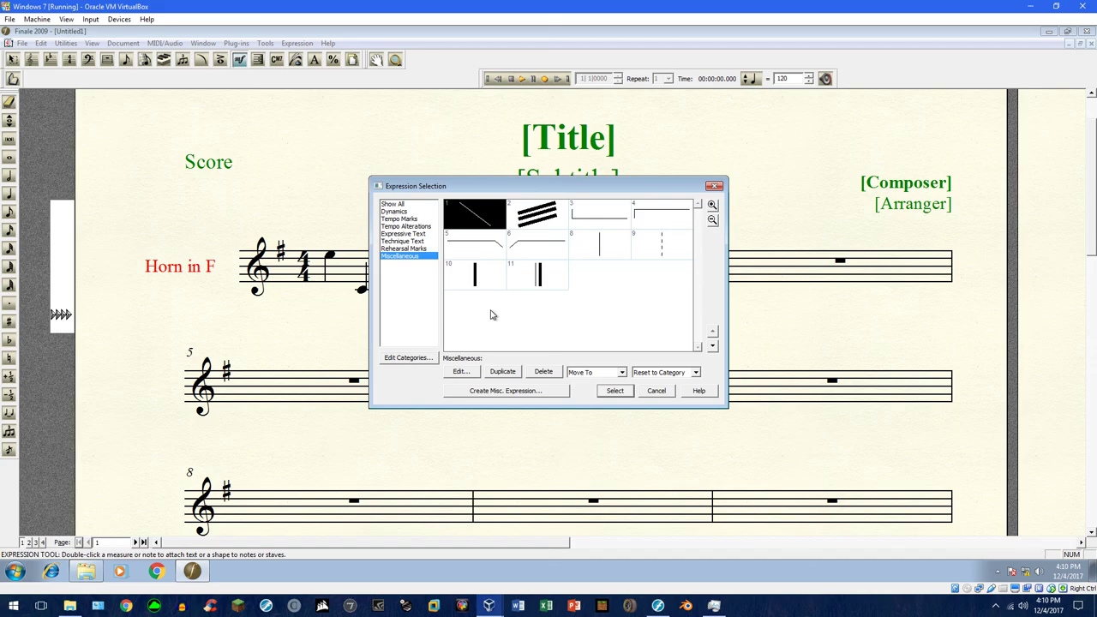
click(485, 393)
text(Clap)
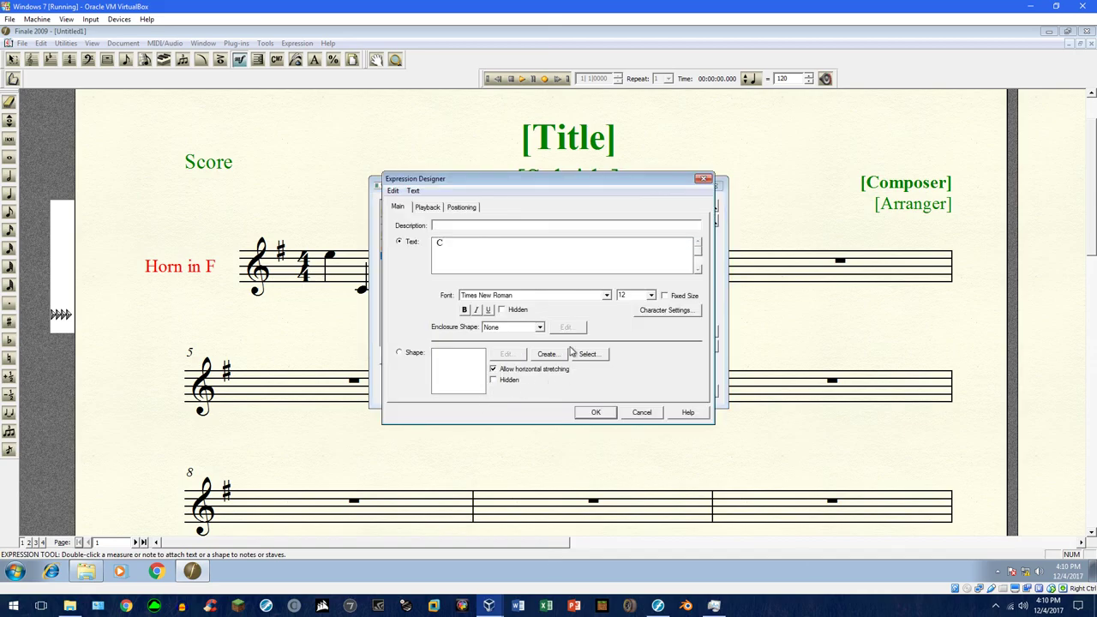
click(428, 207)
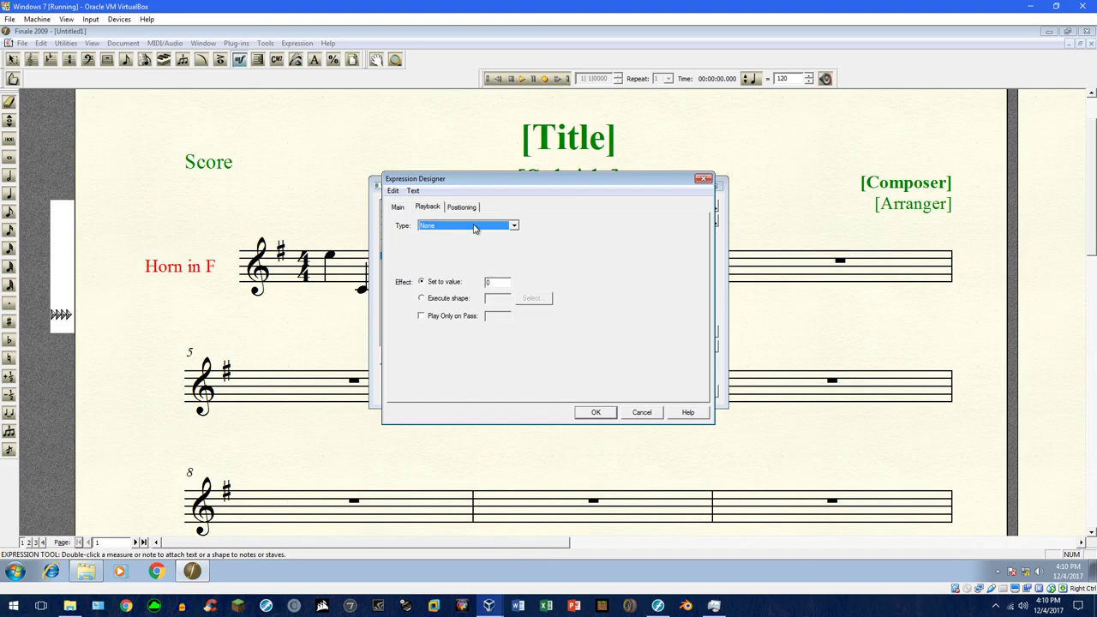
click(513, 225)
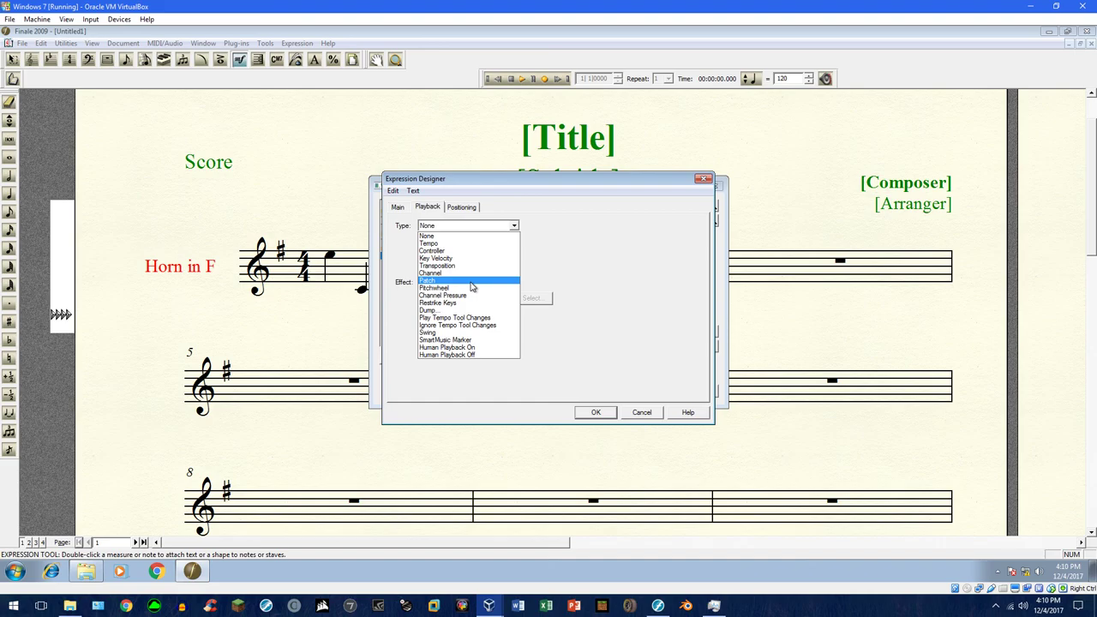
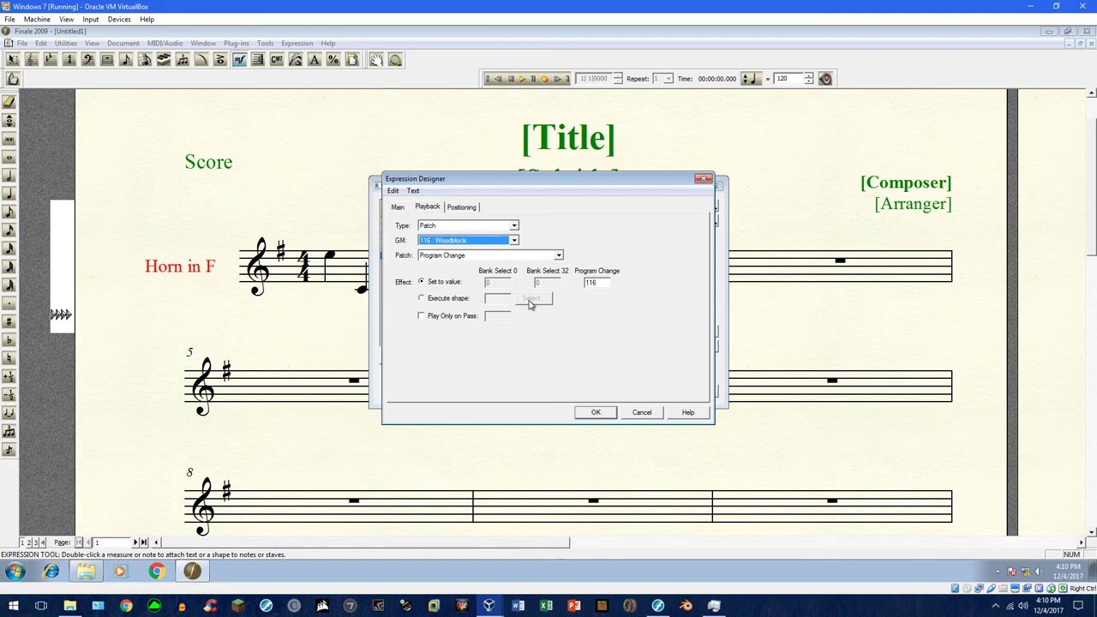
click(592, 414)
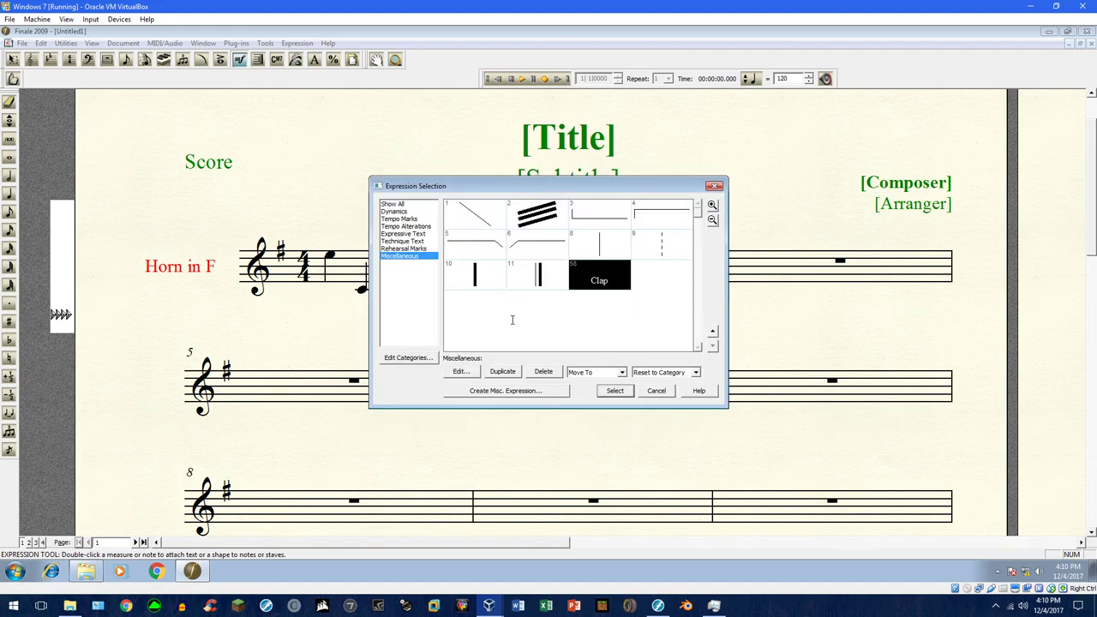
Assign the Clap expression below the first note of measure 2, play back the score, and nudge the expression into position.
click(616, 391)
drag(464, 301, 461, 303)
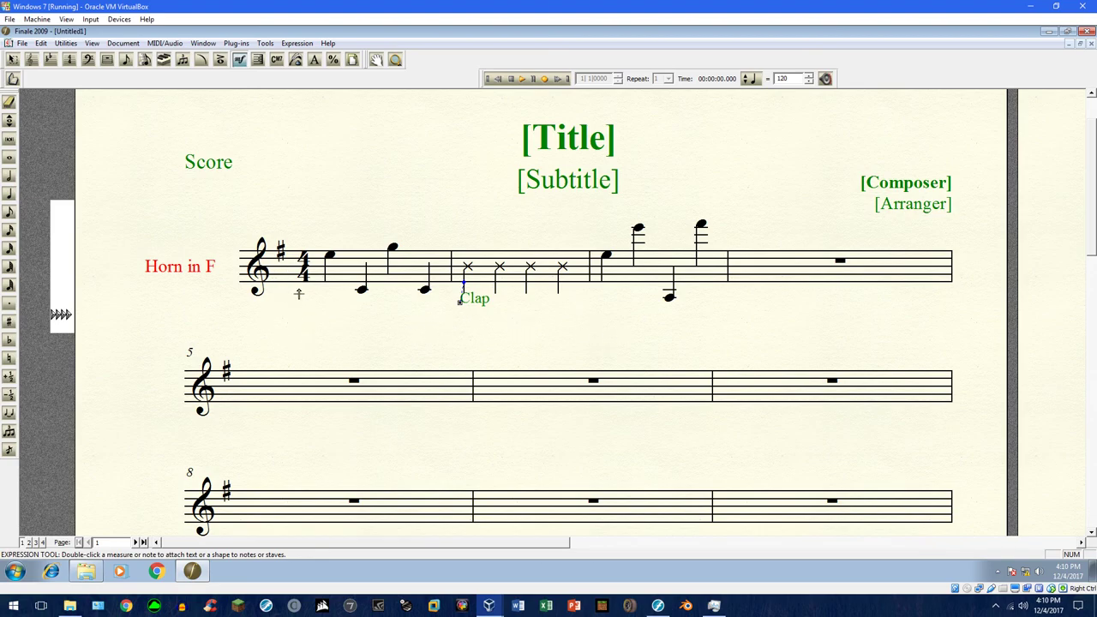
click(522, 78)
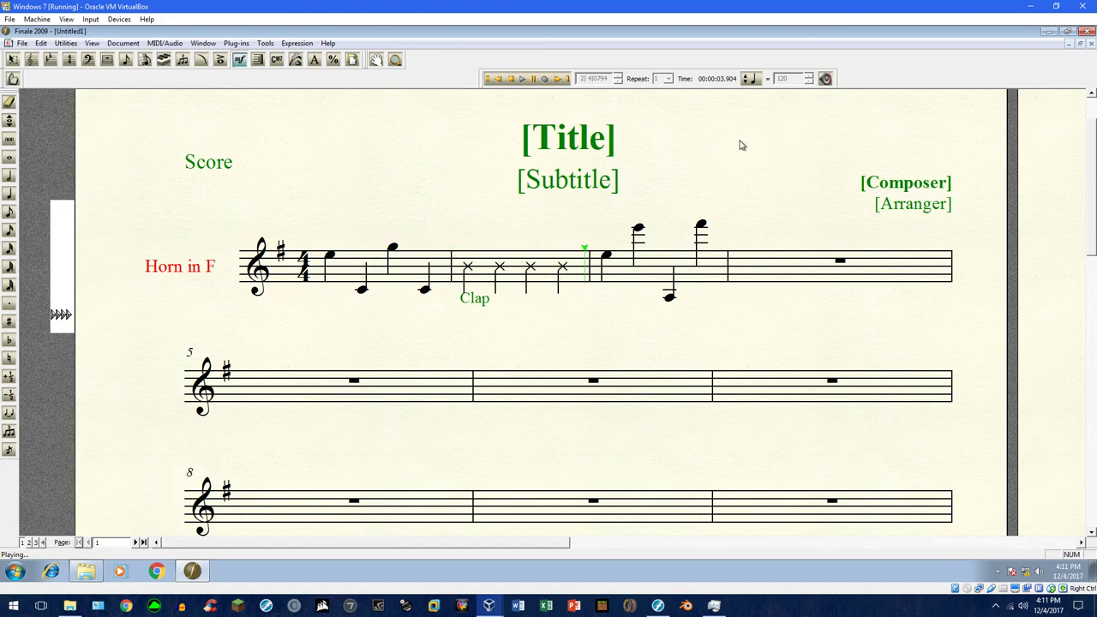
click(532, 78)
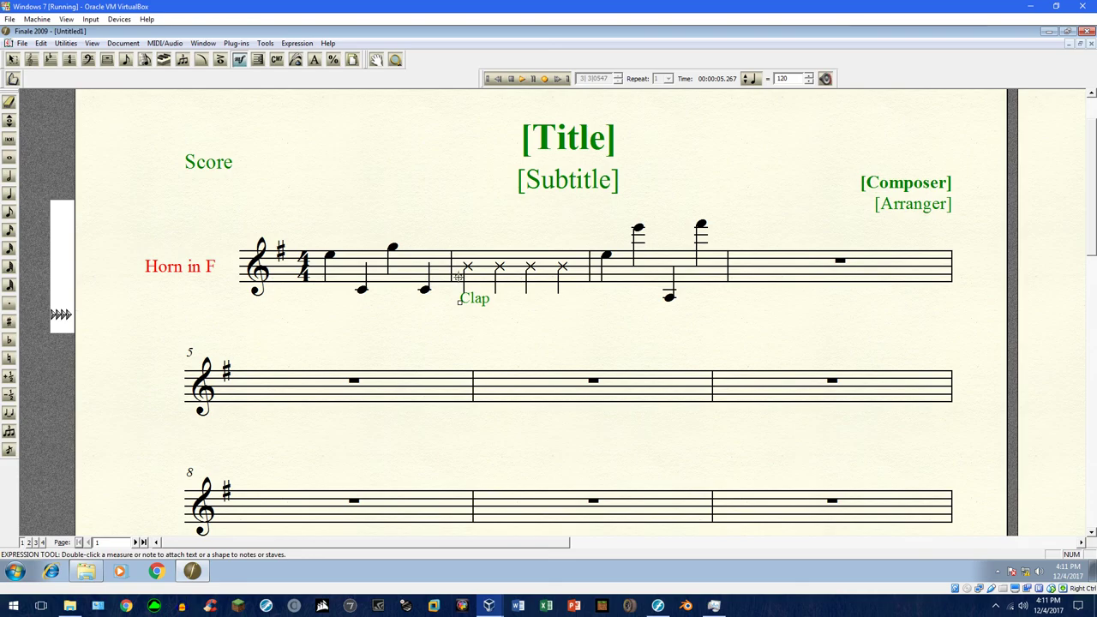
drag(460, 300, 456, 303)
Create a miscellaneous text expression reading Horn for measure 3, with Patch playback set to GM 61 : French Horn.
double_click(604, 298)
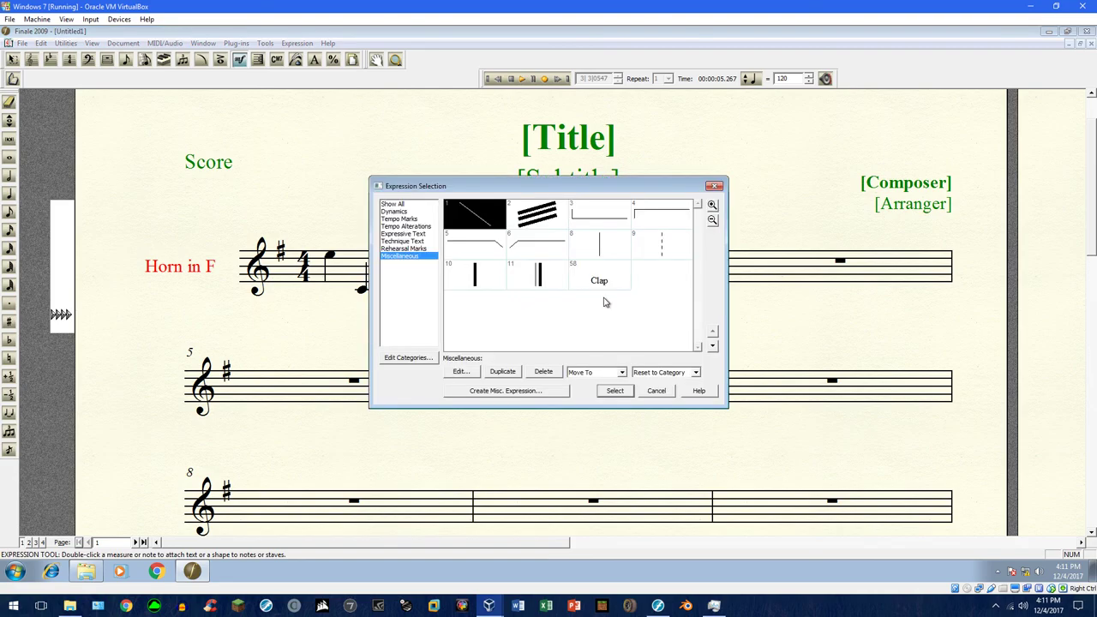
click(476, 390)
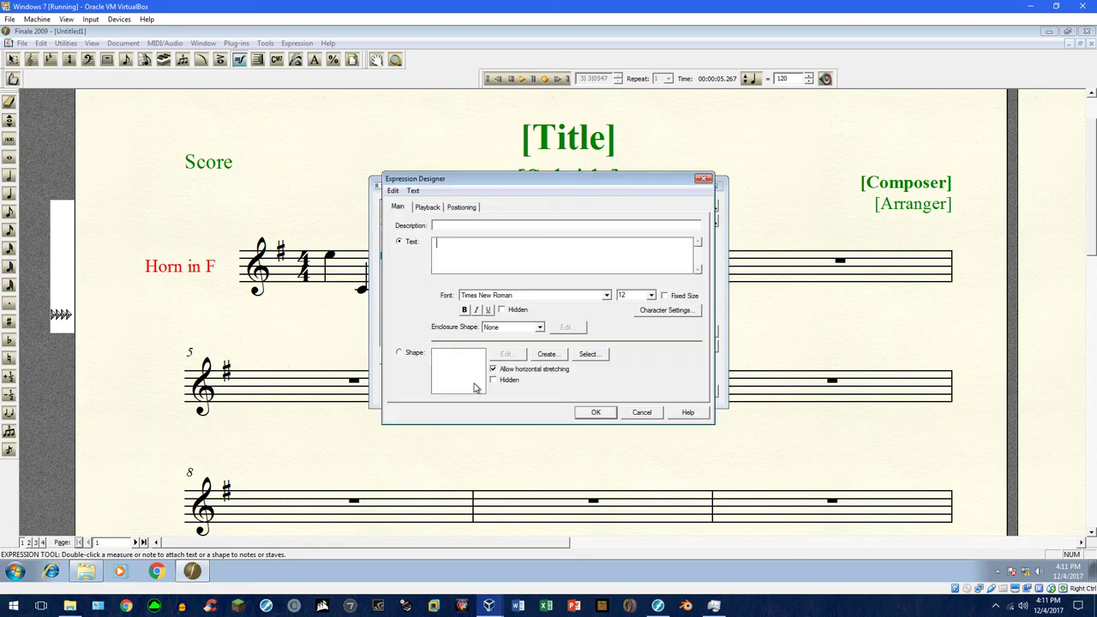
text(Horn)
click(427, 207)
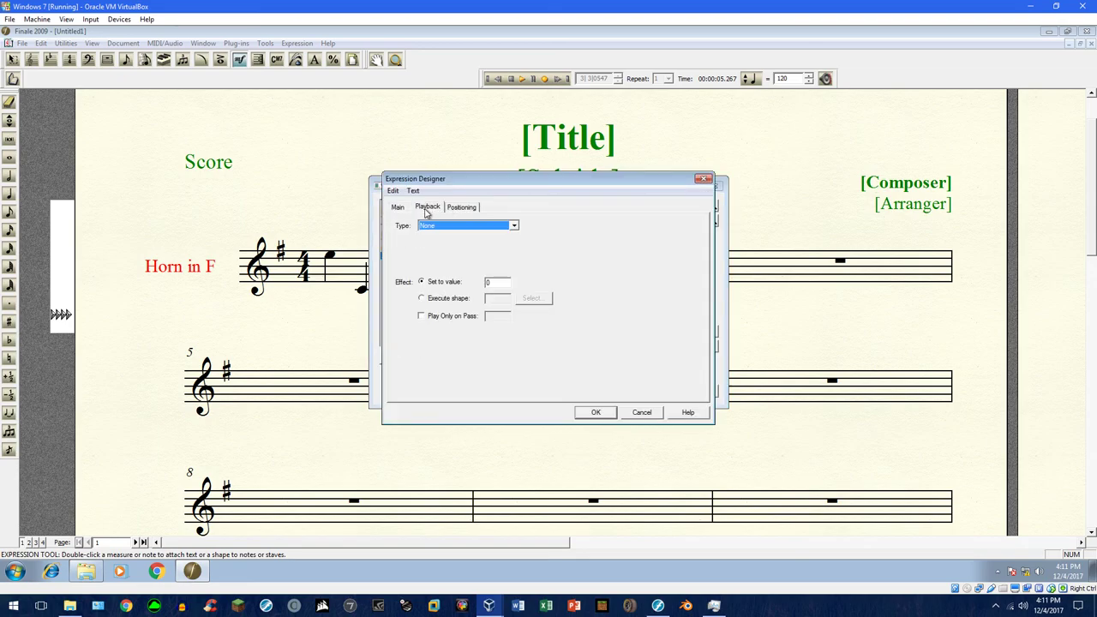
click(514, 226)
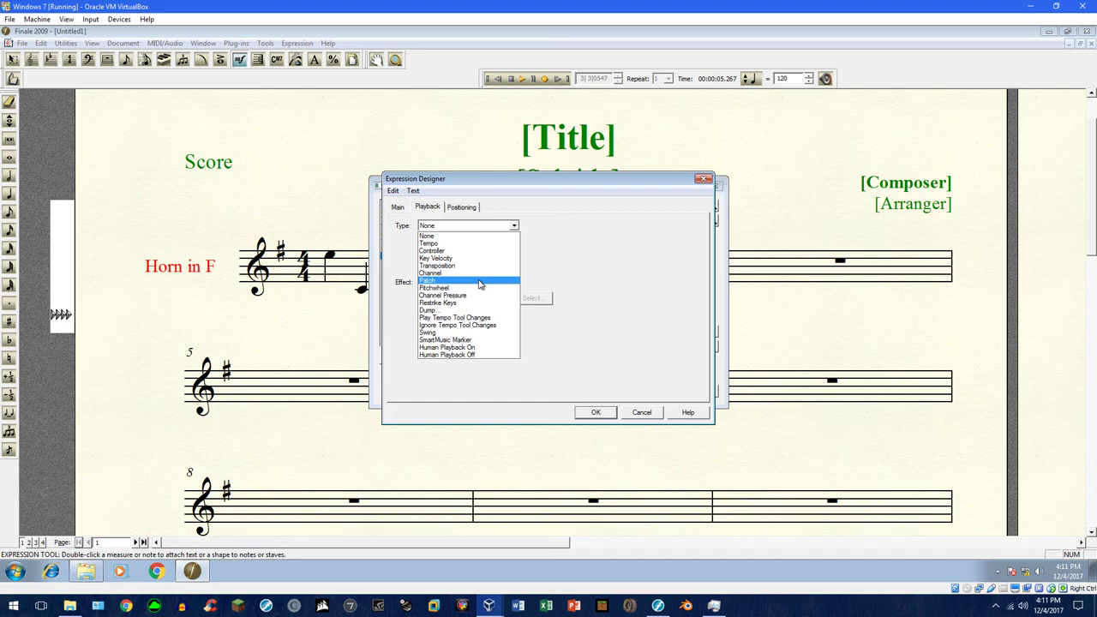
click(481, 282)
click(514, 241)
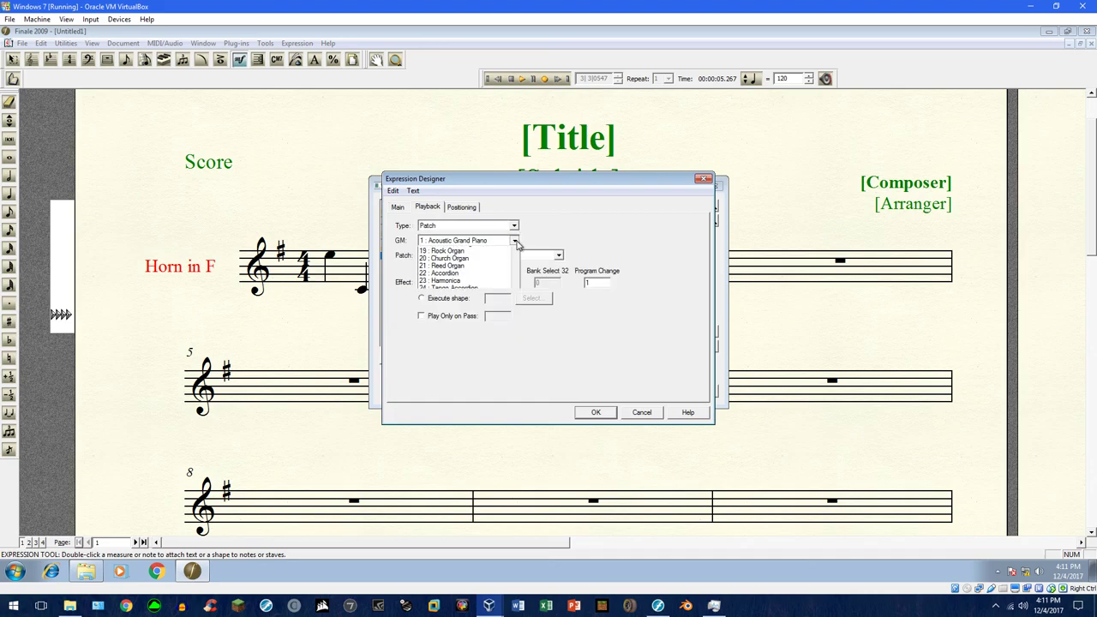
scroll(489, 361, down, 14)
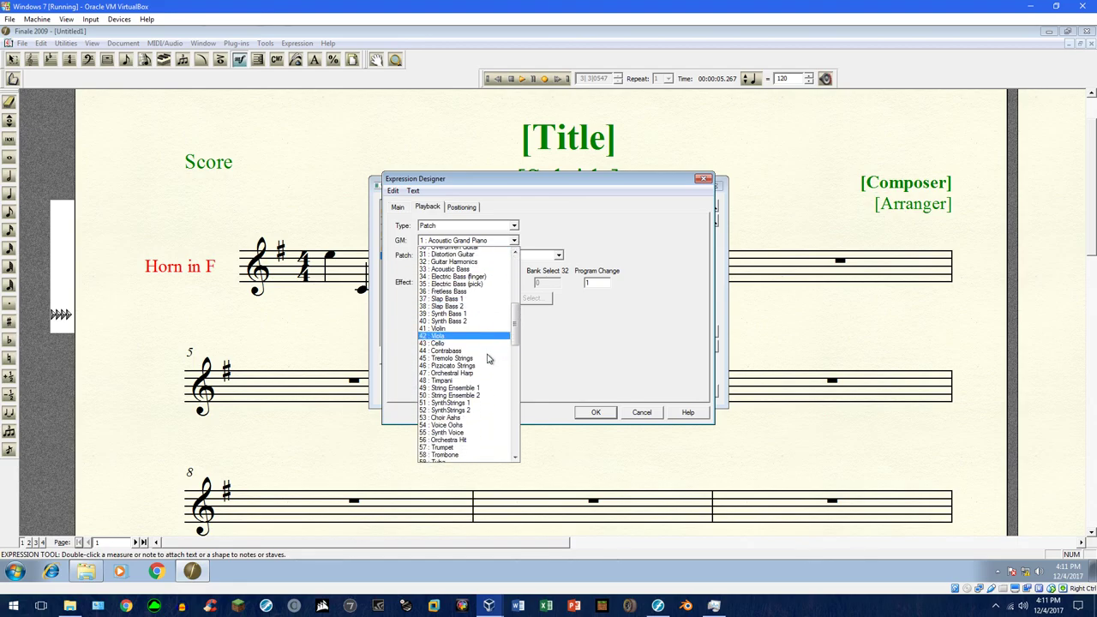
scroll(489, 361, down, 3)
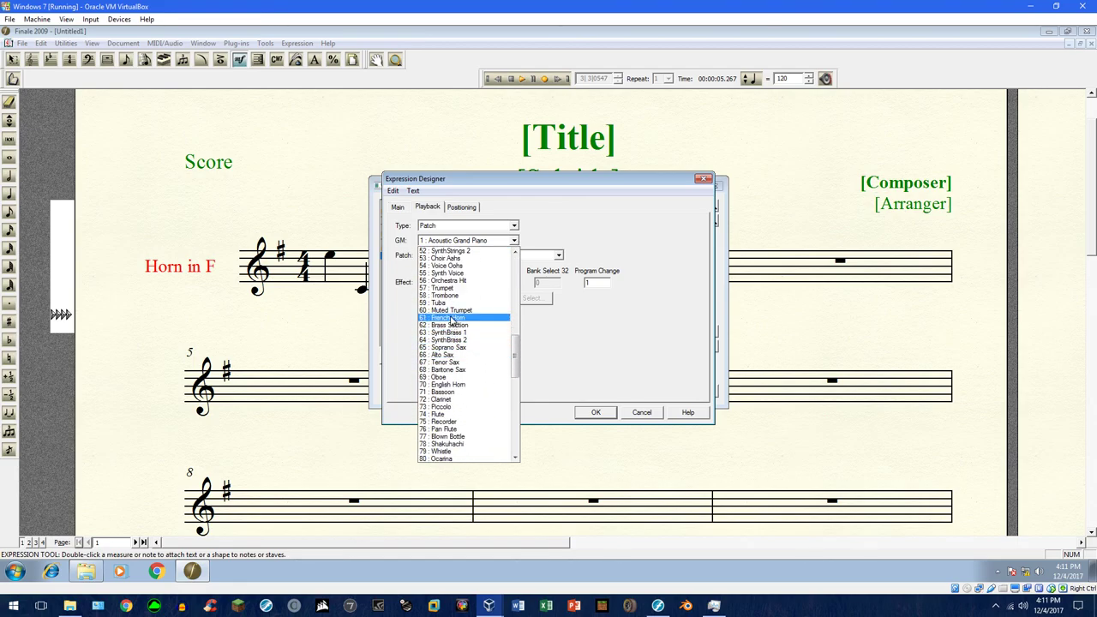
click(452, 318)
click(609, 414)
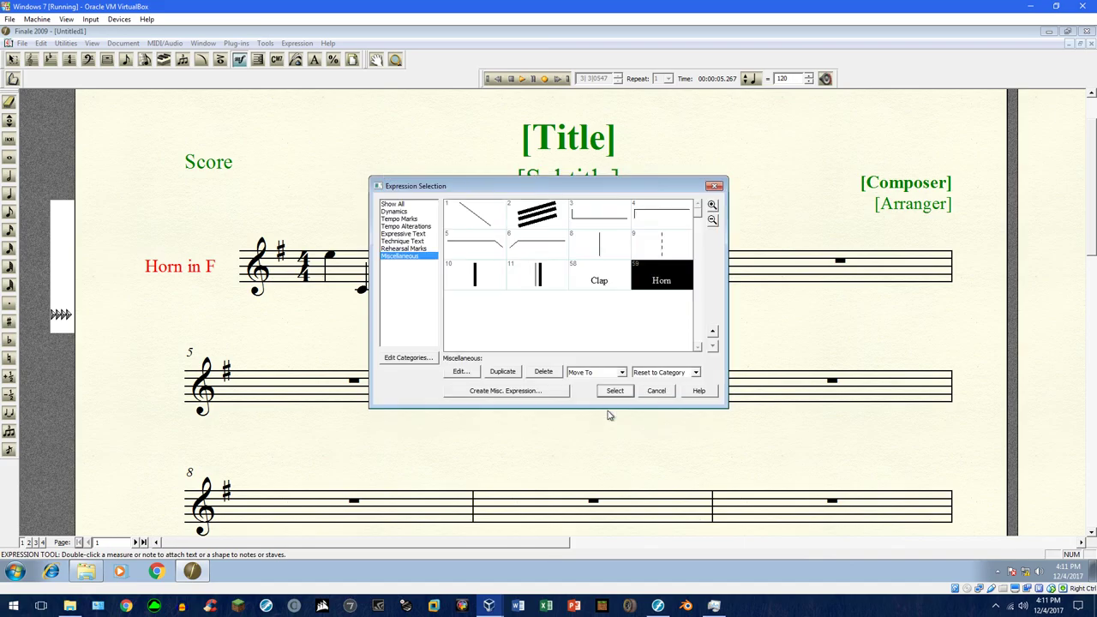
Assign the Horn expression below the first note of measure 3 and play back the score.
click(623, 390)
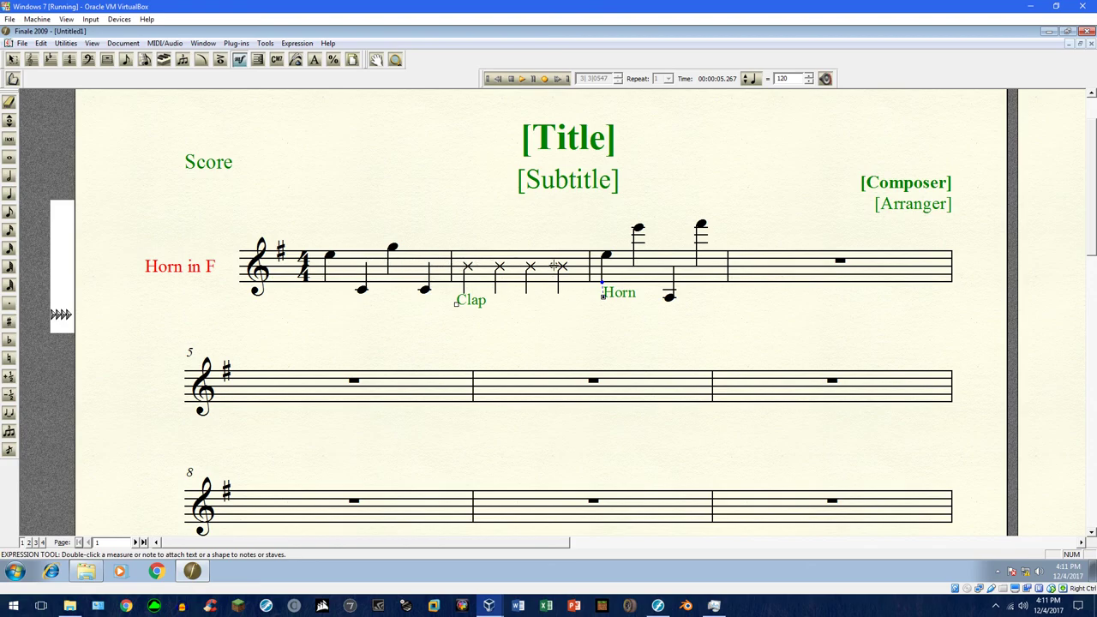
click(522, 78)
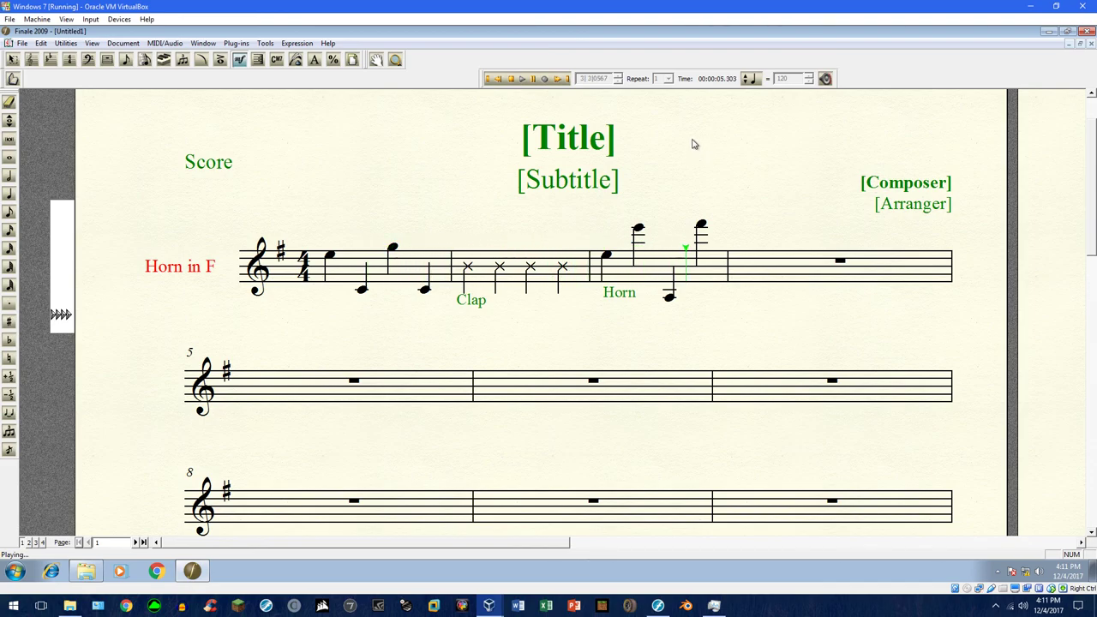
click(537, 79)
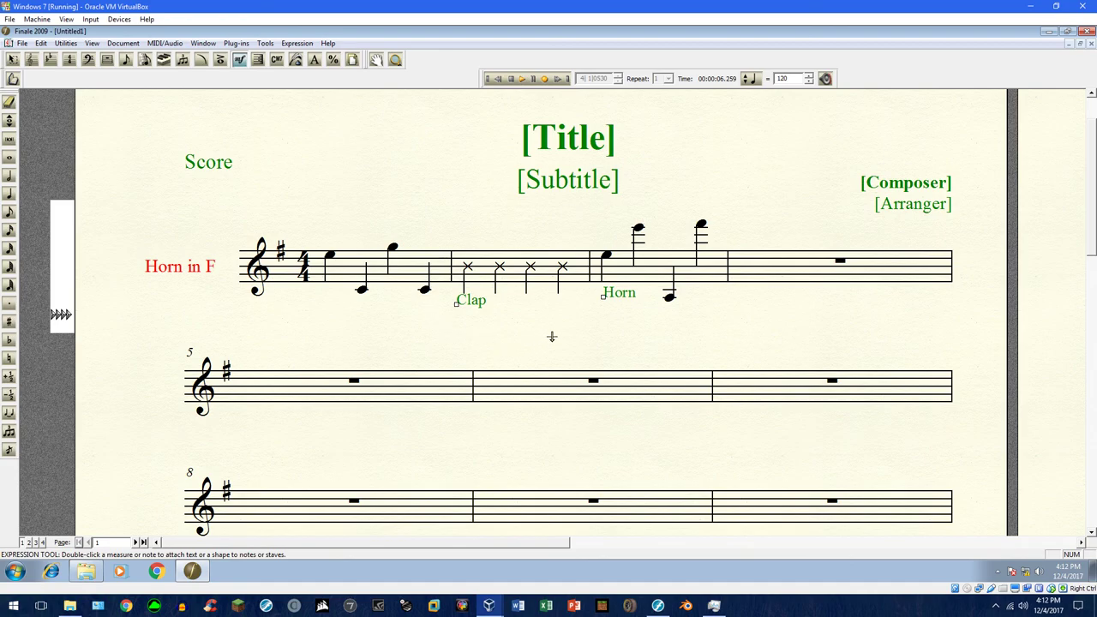
Switch to the newer Finale and nudge the Off and On expressions below the horn staff.
click(658, 605)
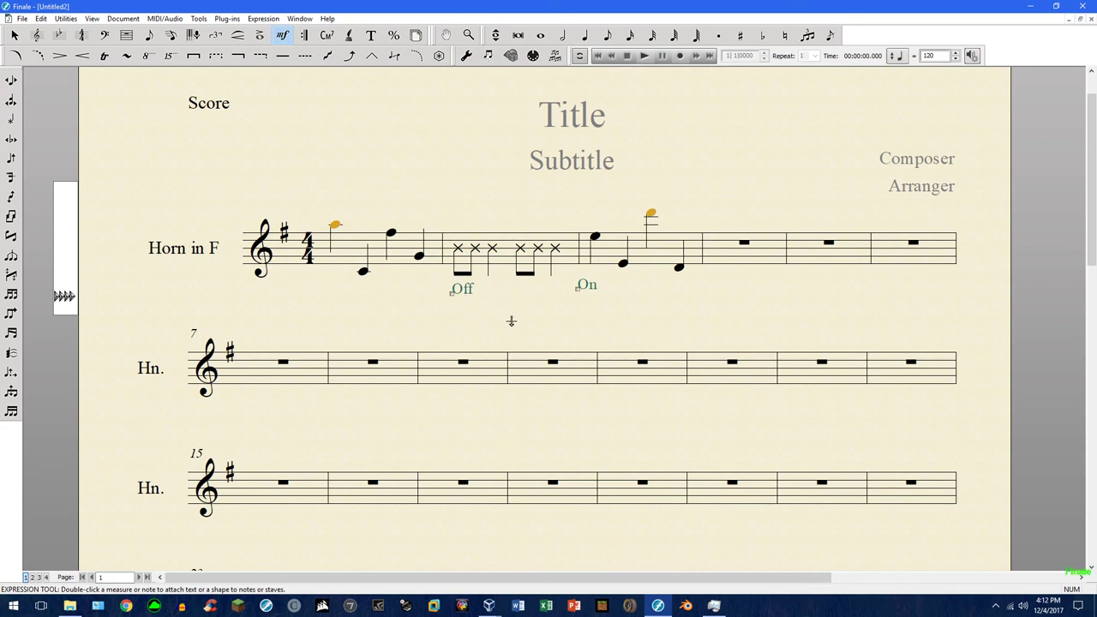
drag(452, 291, 446, 291)
drag(578, 291, 577, 297)
Select the Off and On expressions together and turn off their Show setting.
drag(425, 274, 630, 330)
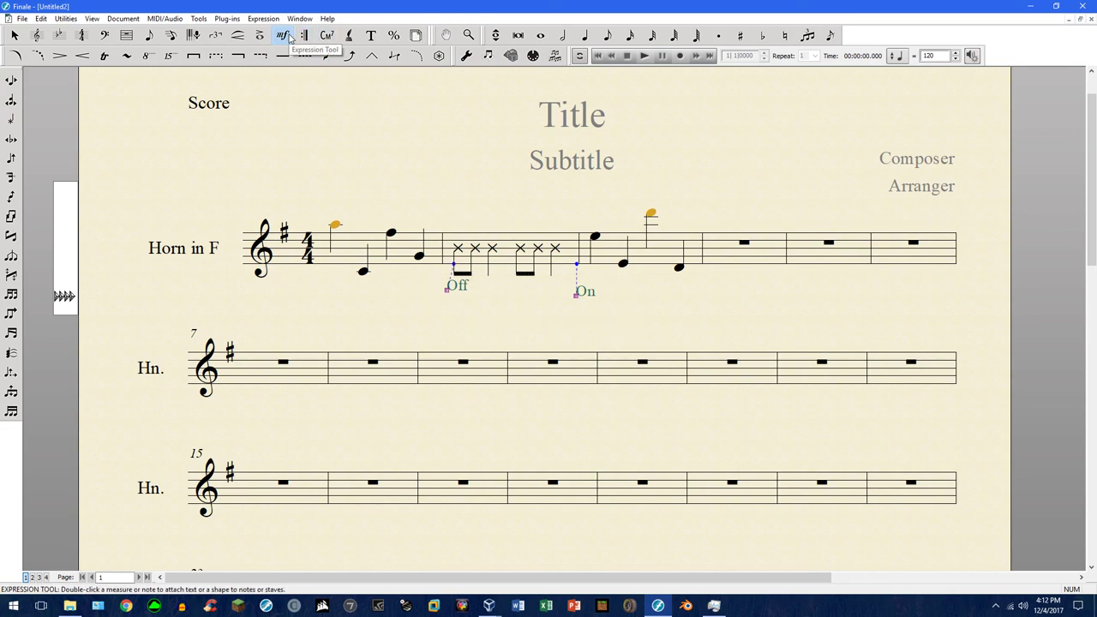
right_click(447, 289)
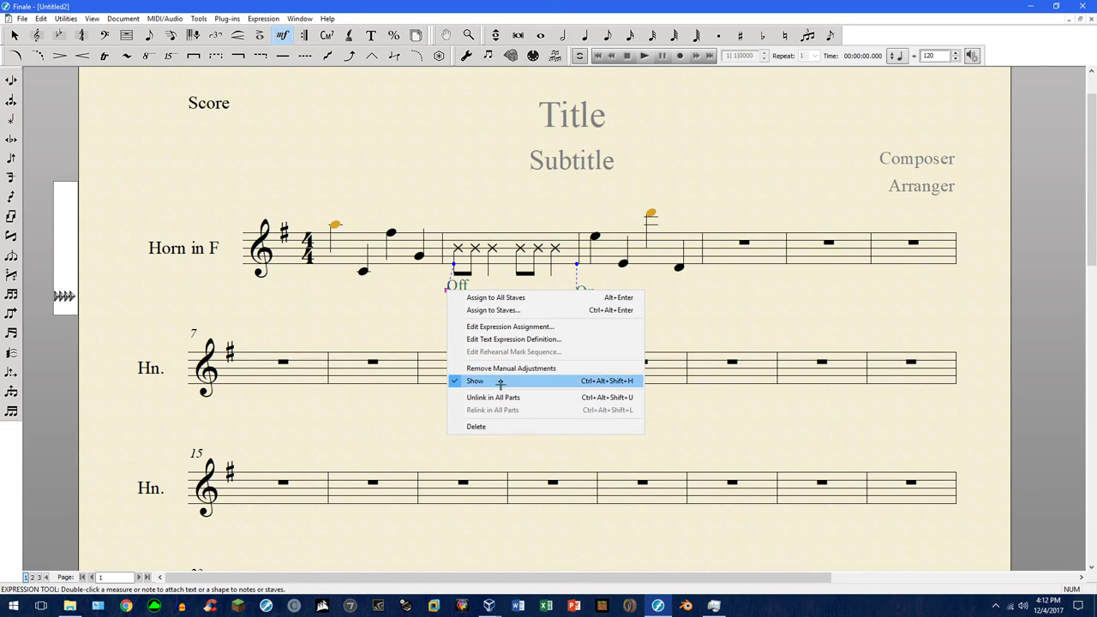
click(501, 382)
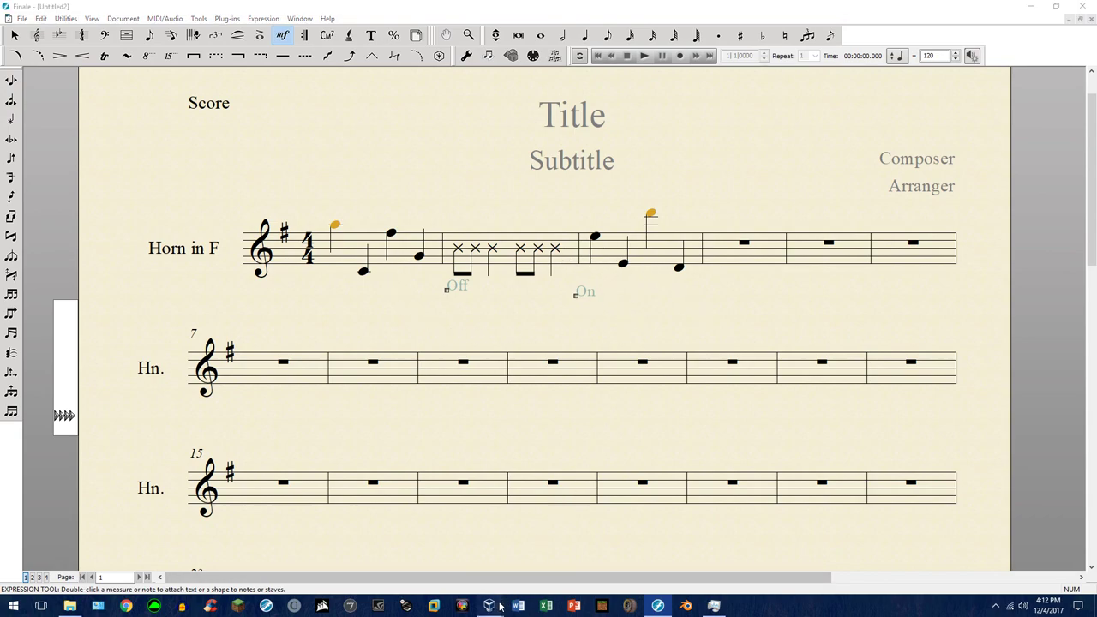
Switch to Finale 2009 in the virtual machine, turn off the Show setting of the Clap and Horn expressions, and play back the score.
mouse_move(489, 605)
click(557, 548)
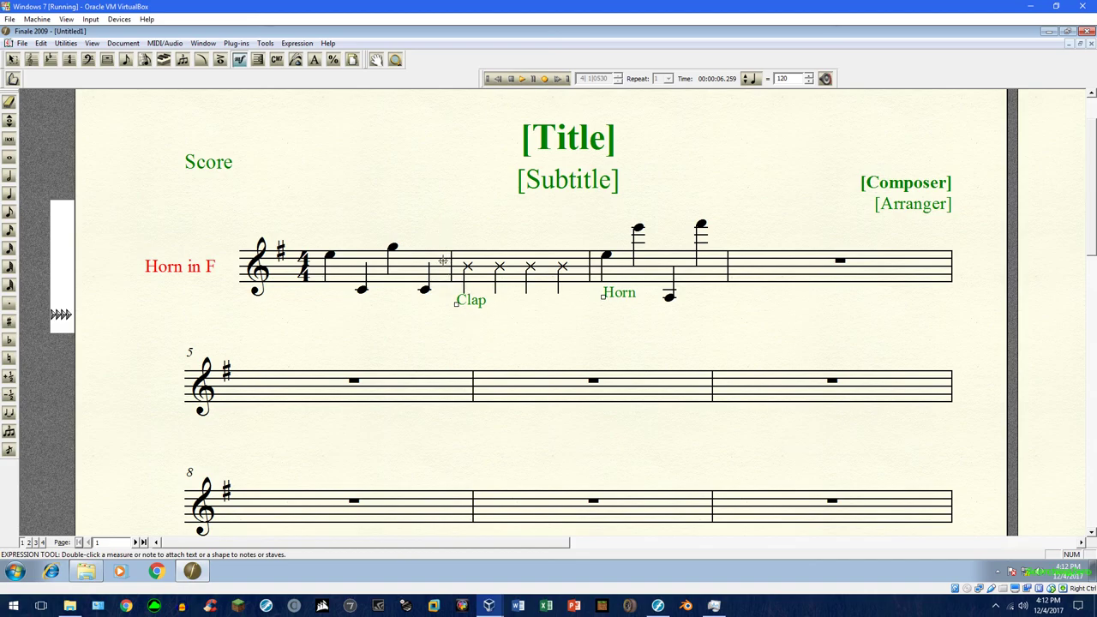
right_click(604, 296)
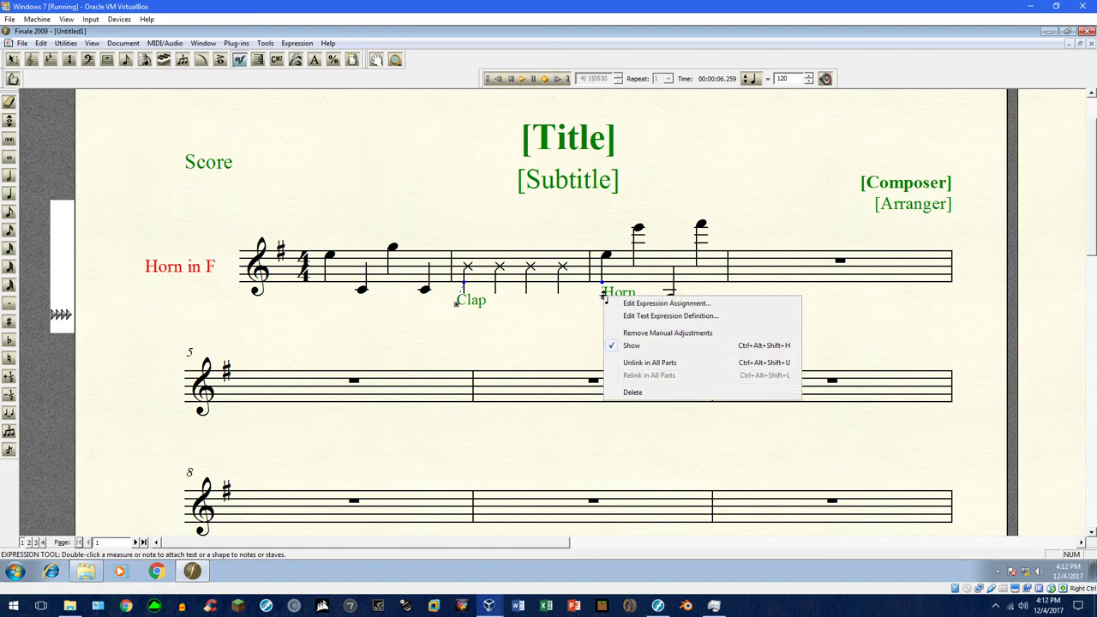
click(626, 345)
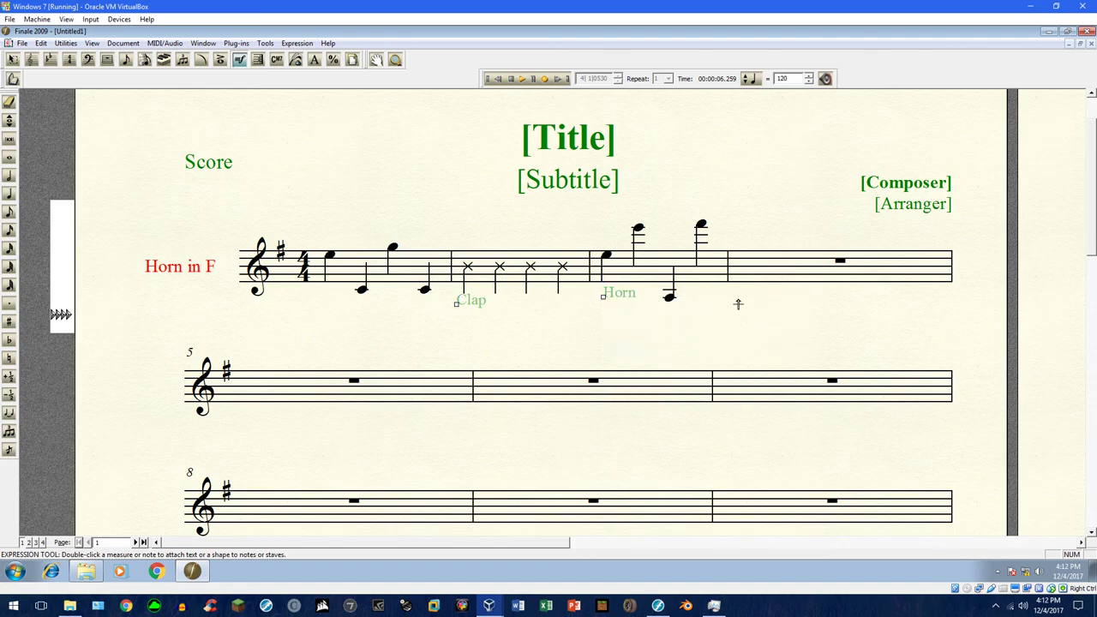
click(522, 78)
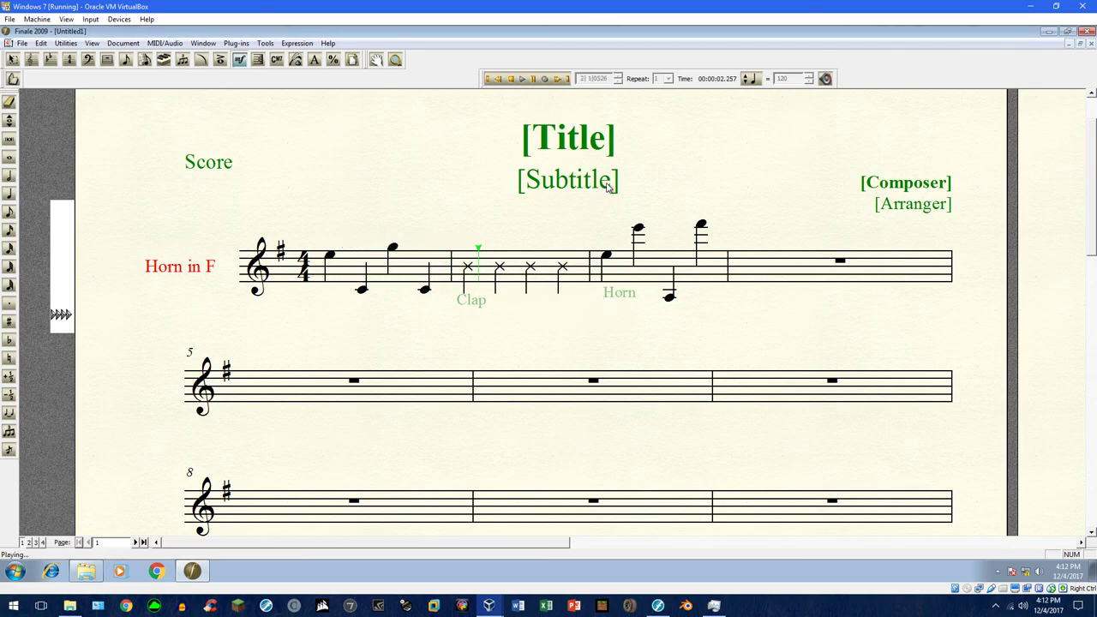
click(532, 78)
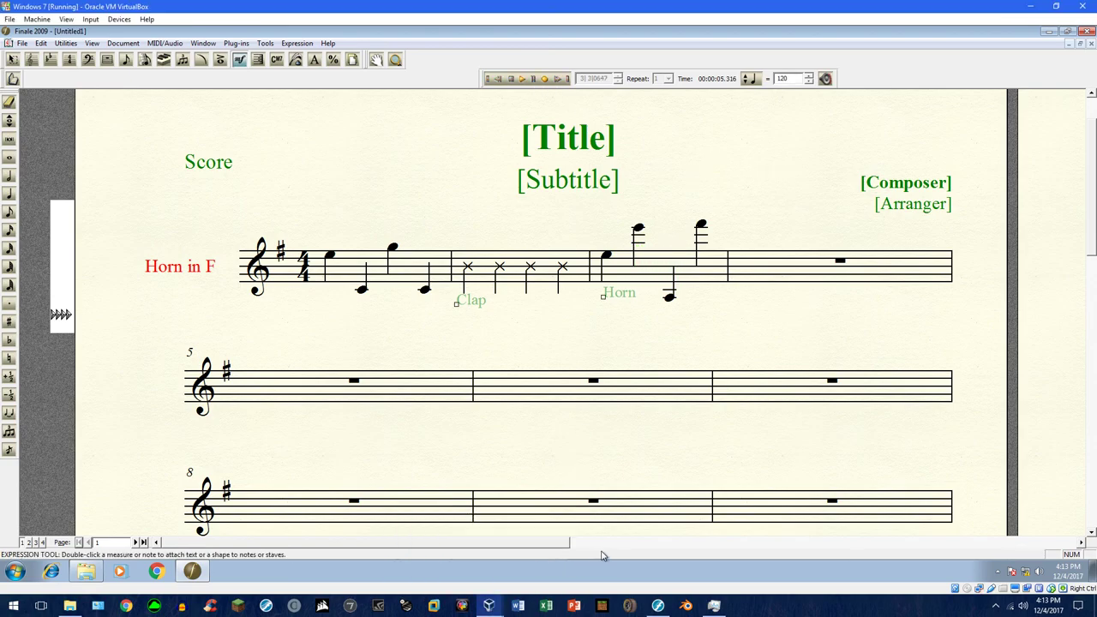
Switch back to the newer Finale score and activate the Selection tool.
click(490, 606)
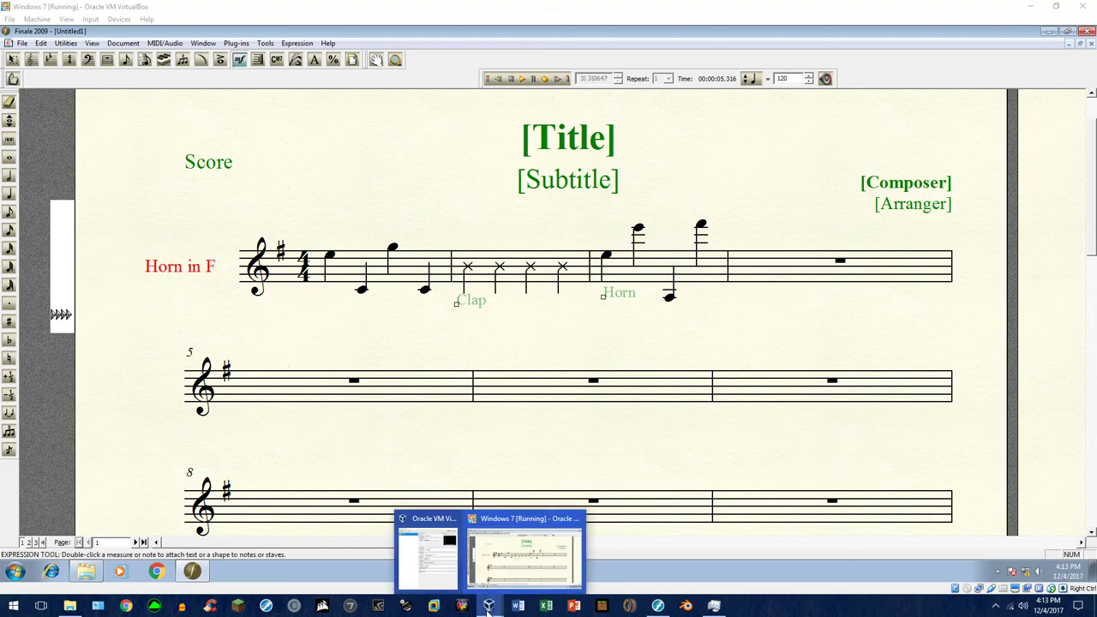
click(659, 606)
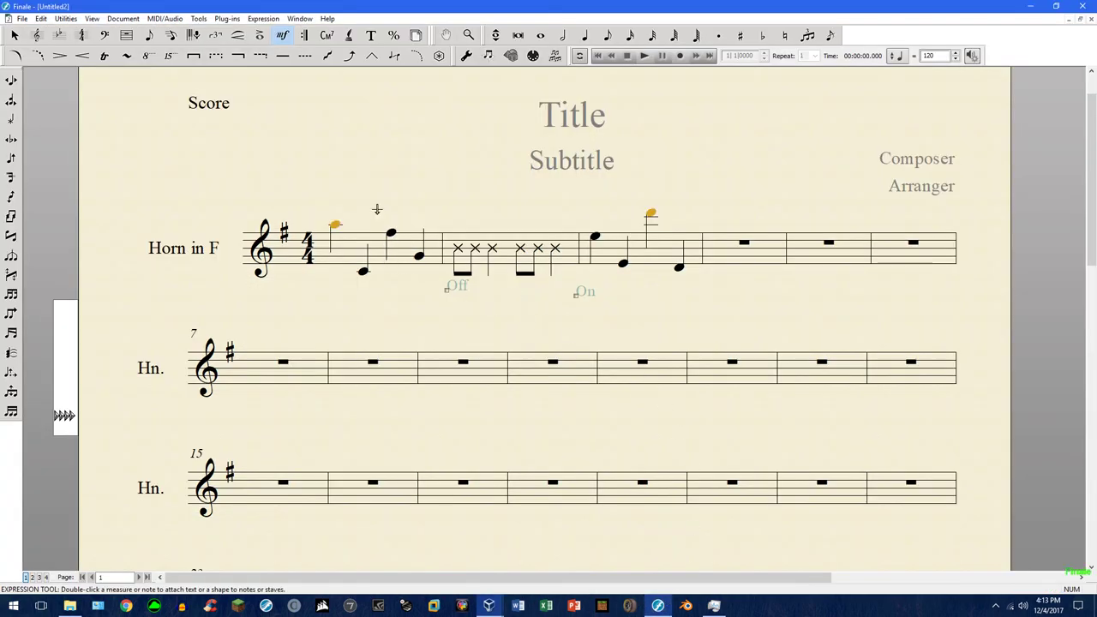
click(14, 34)
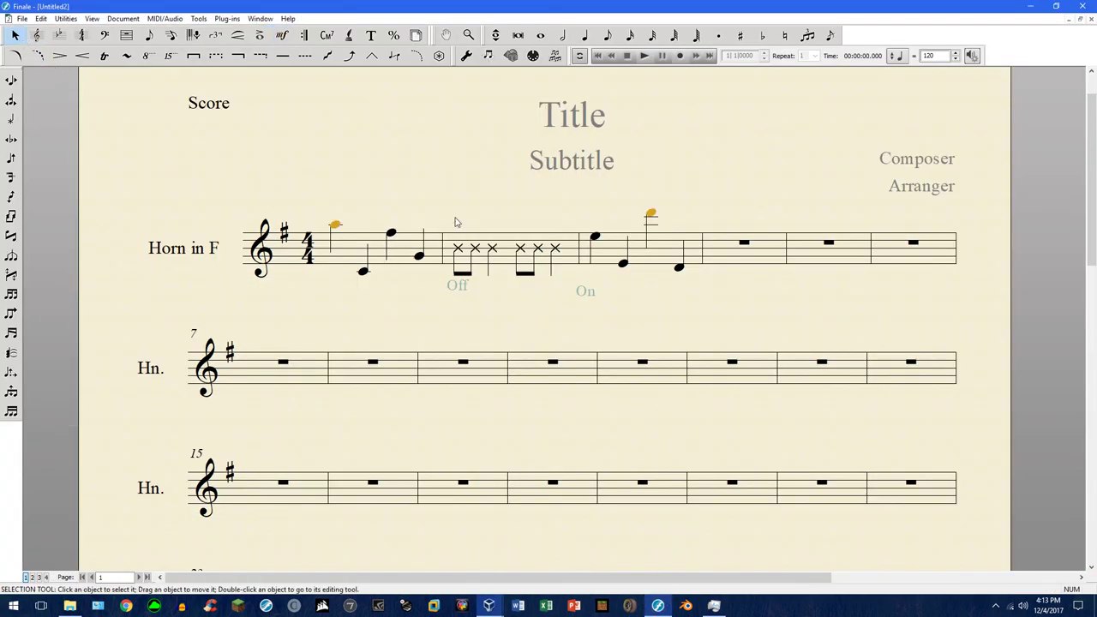